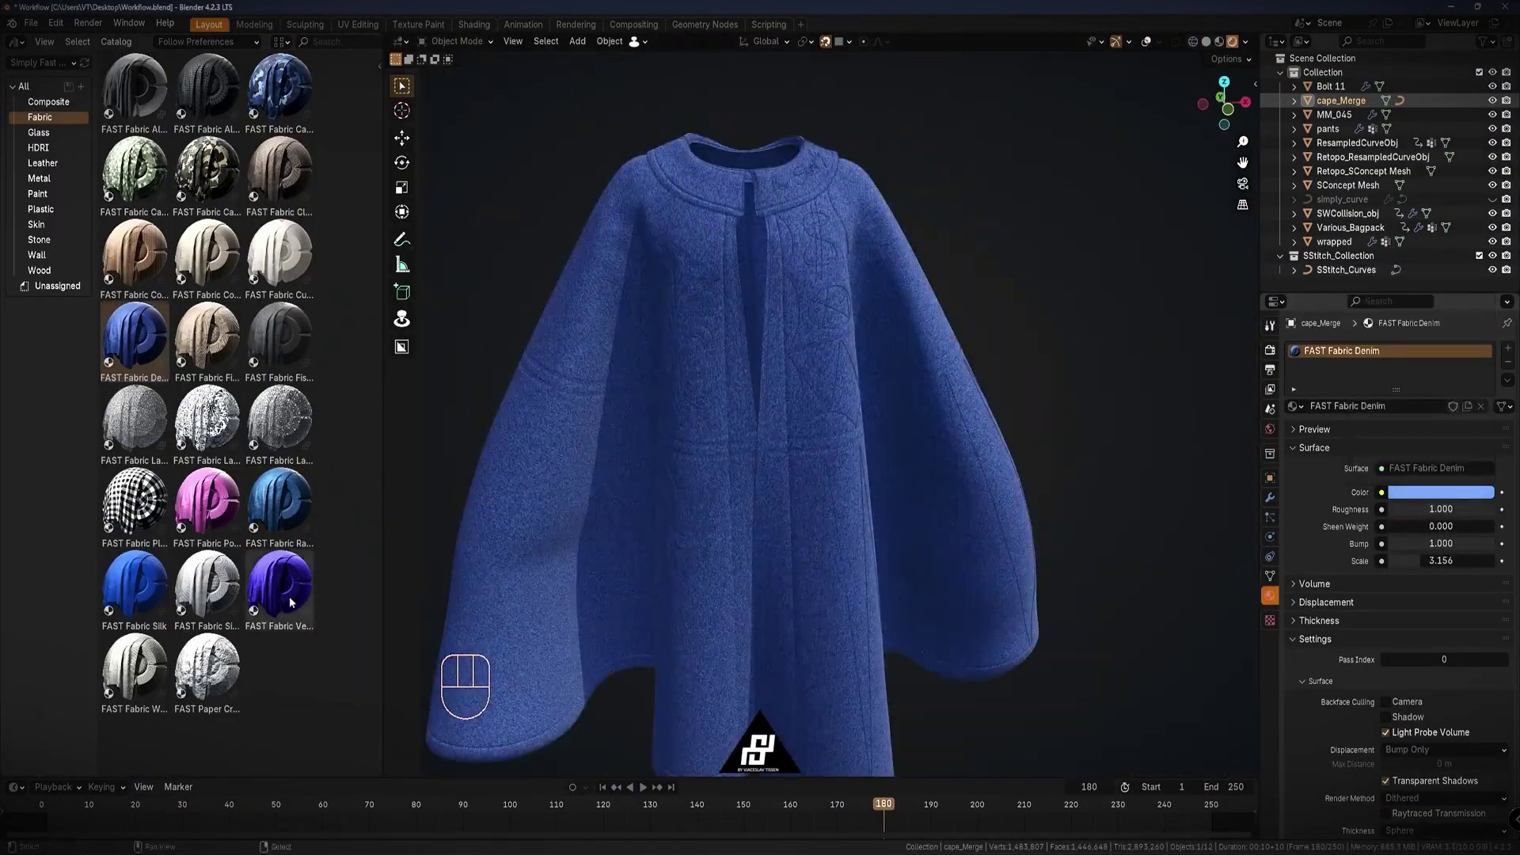
Drag the FAST Fabric Velvet thumbnail onto the cape so it turns purple velvet
left_click_drag(290, 603, 801, 441)
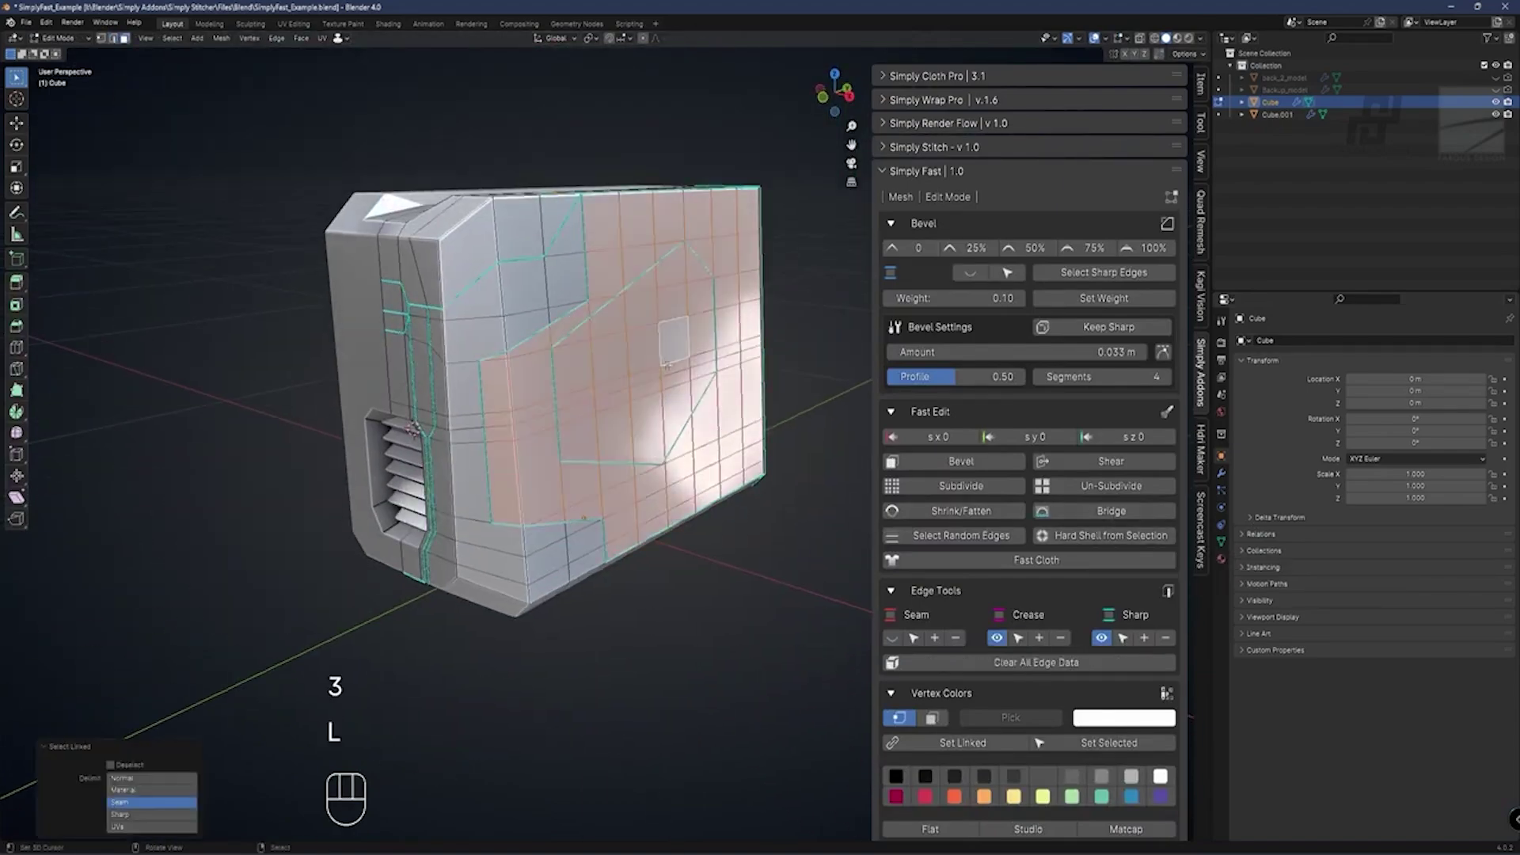
Select the seam-bounded faces and preview an Alt+S inflate, then cancel it
key("l")
scroll(522, 412, "up", 2)
key("alt+s")
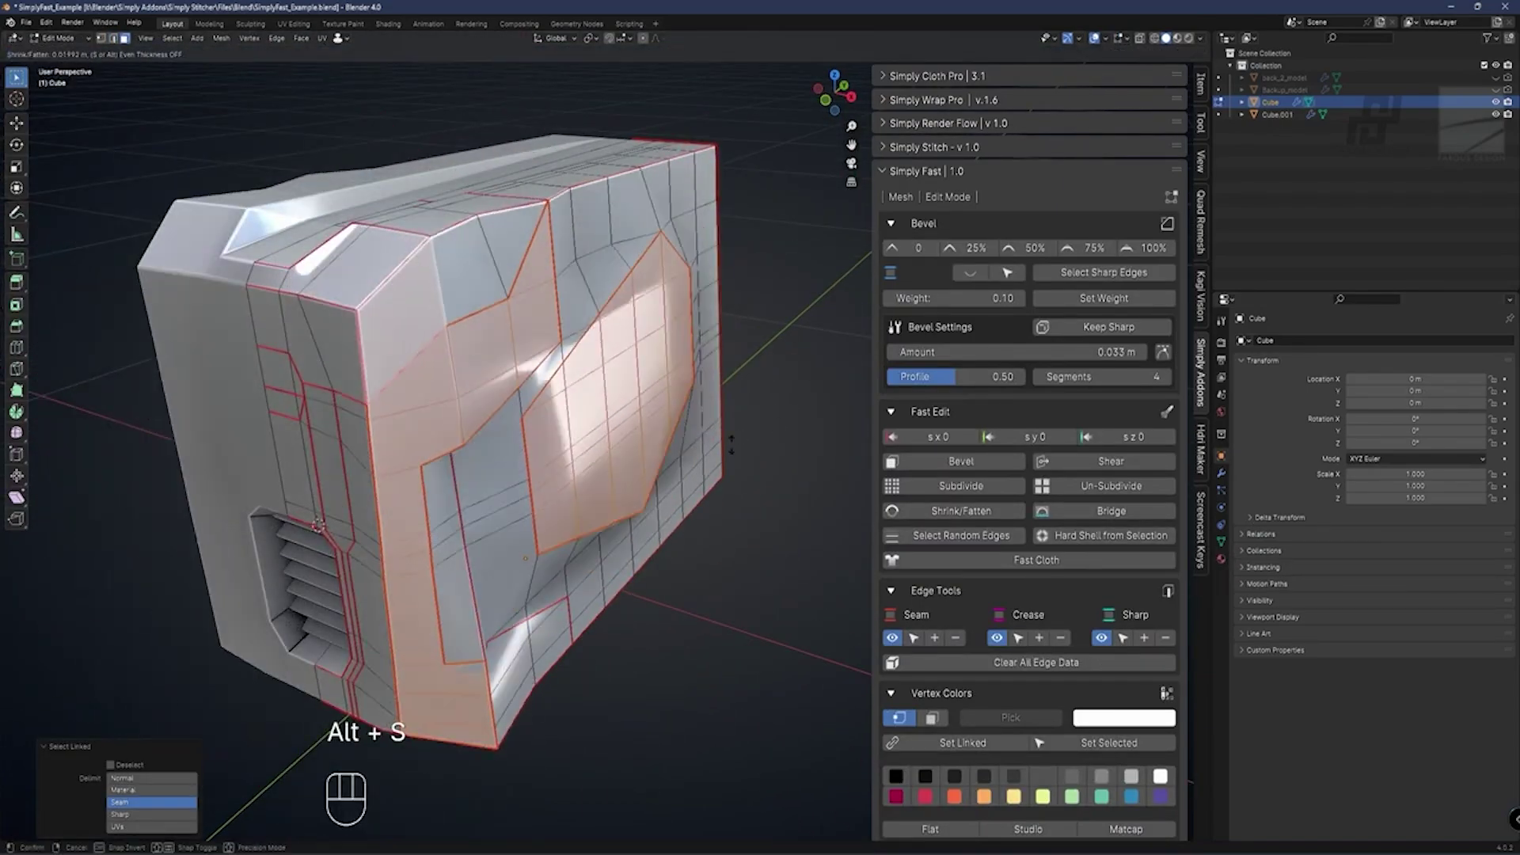
key("alt+s")
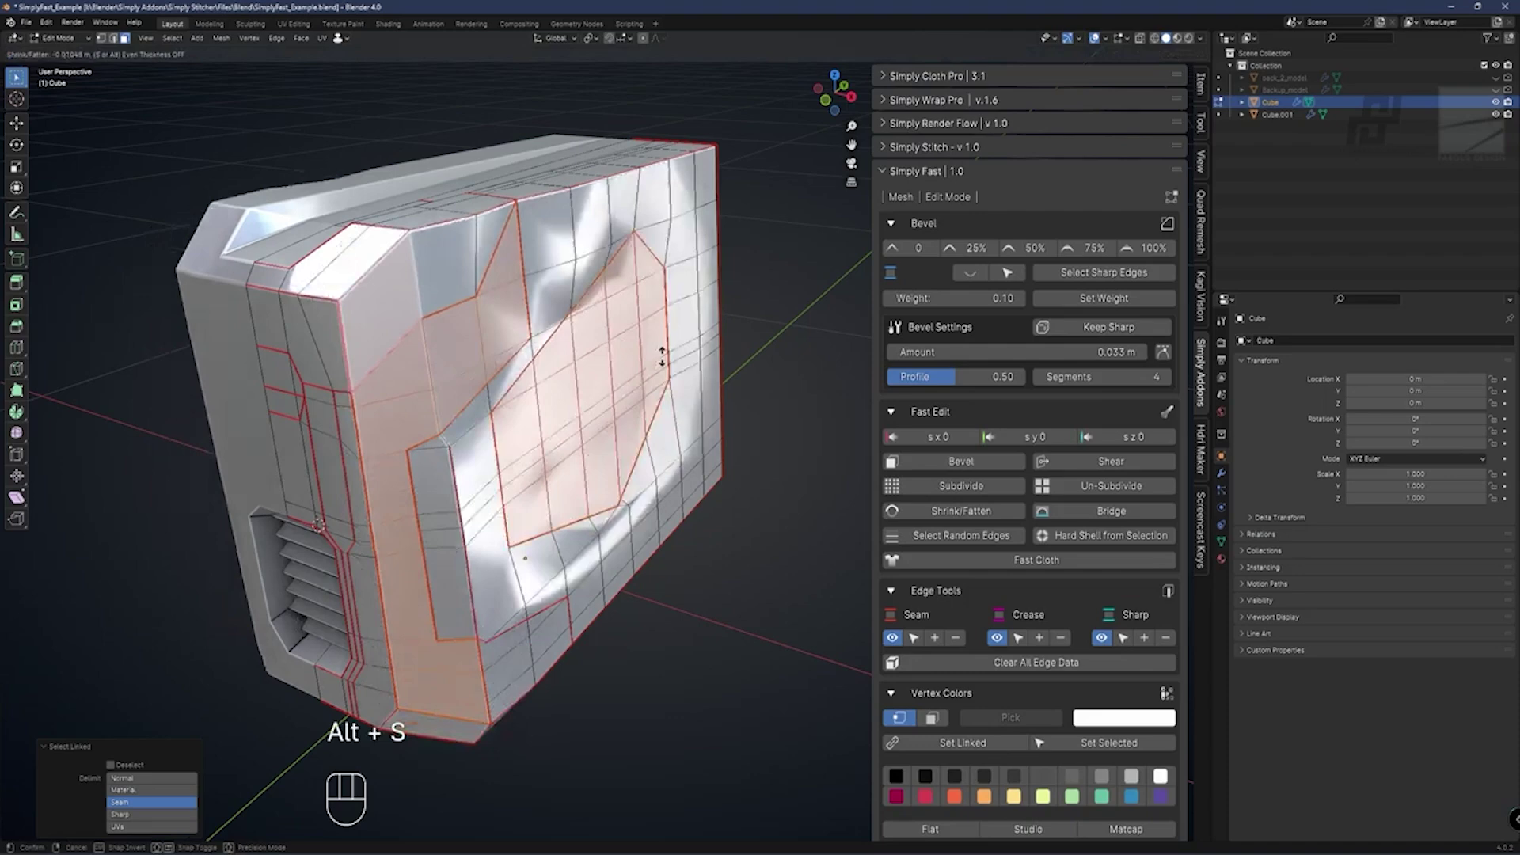
right_click(514, 360)
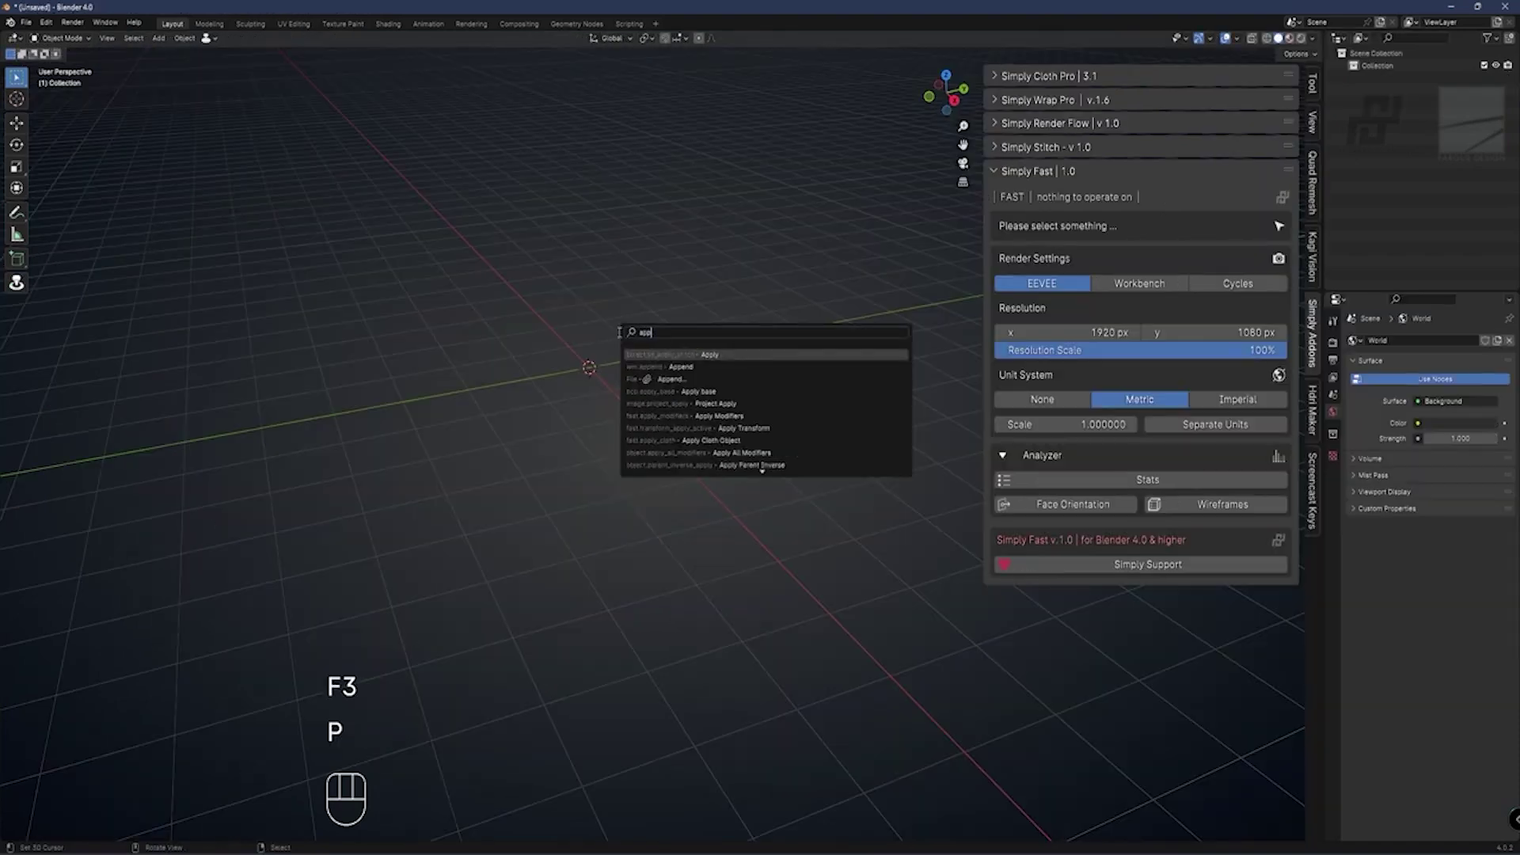
View Suzy from the front, enter Edit Mode and rotate it around Z
key("KP_1")
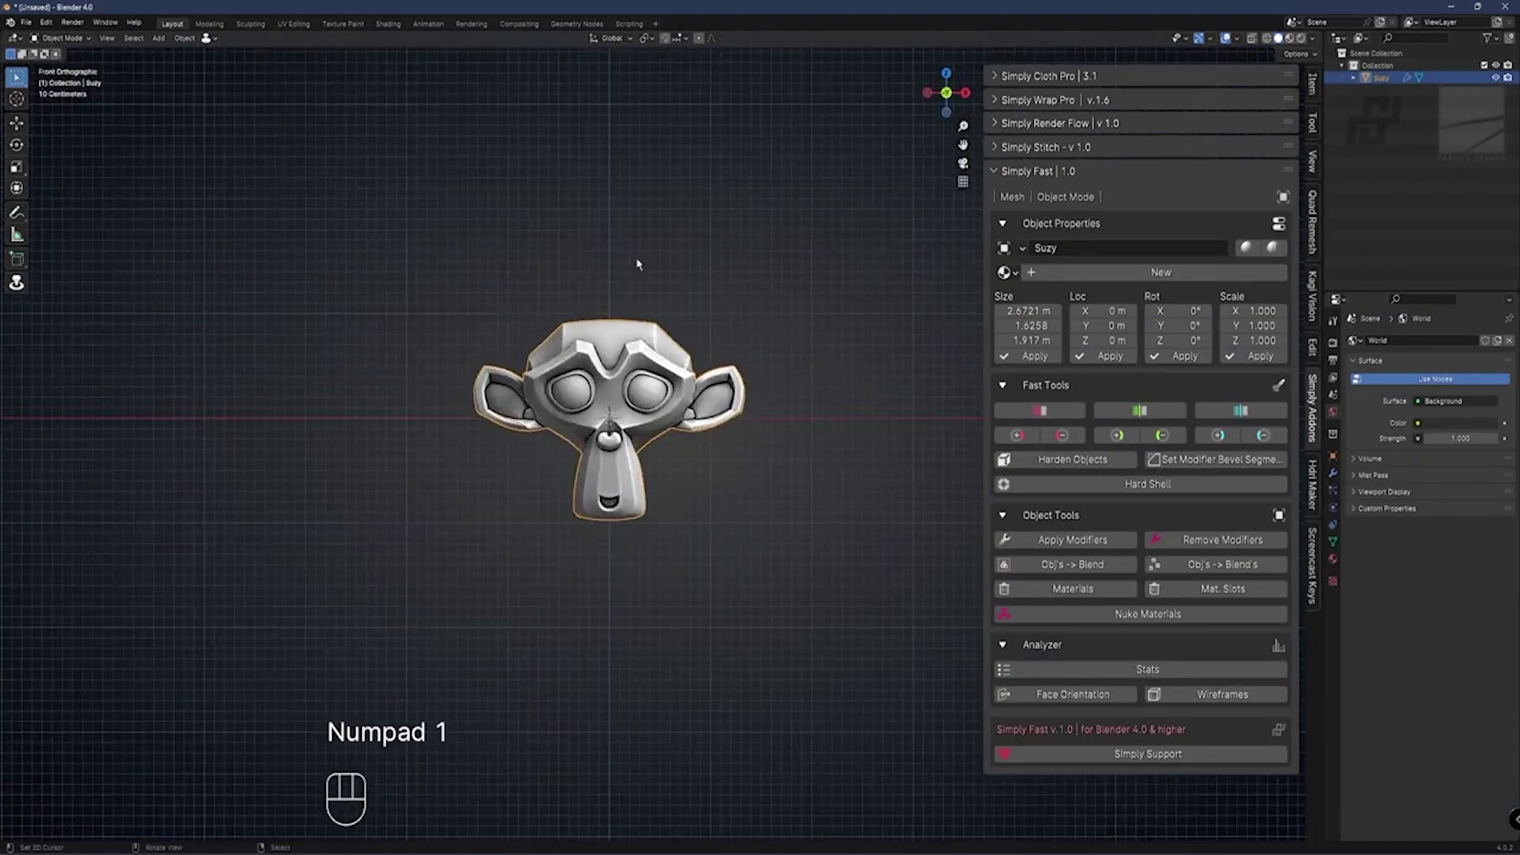
key("Tab")
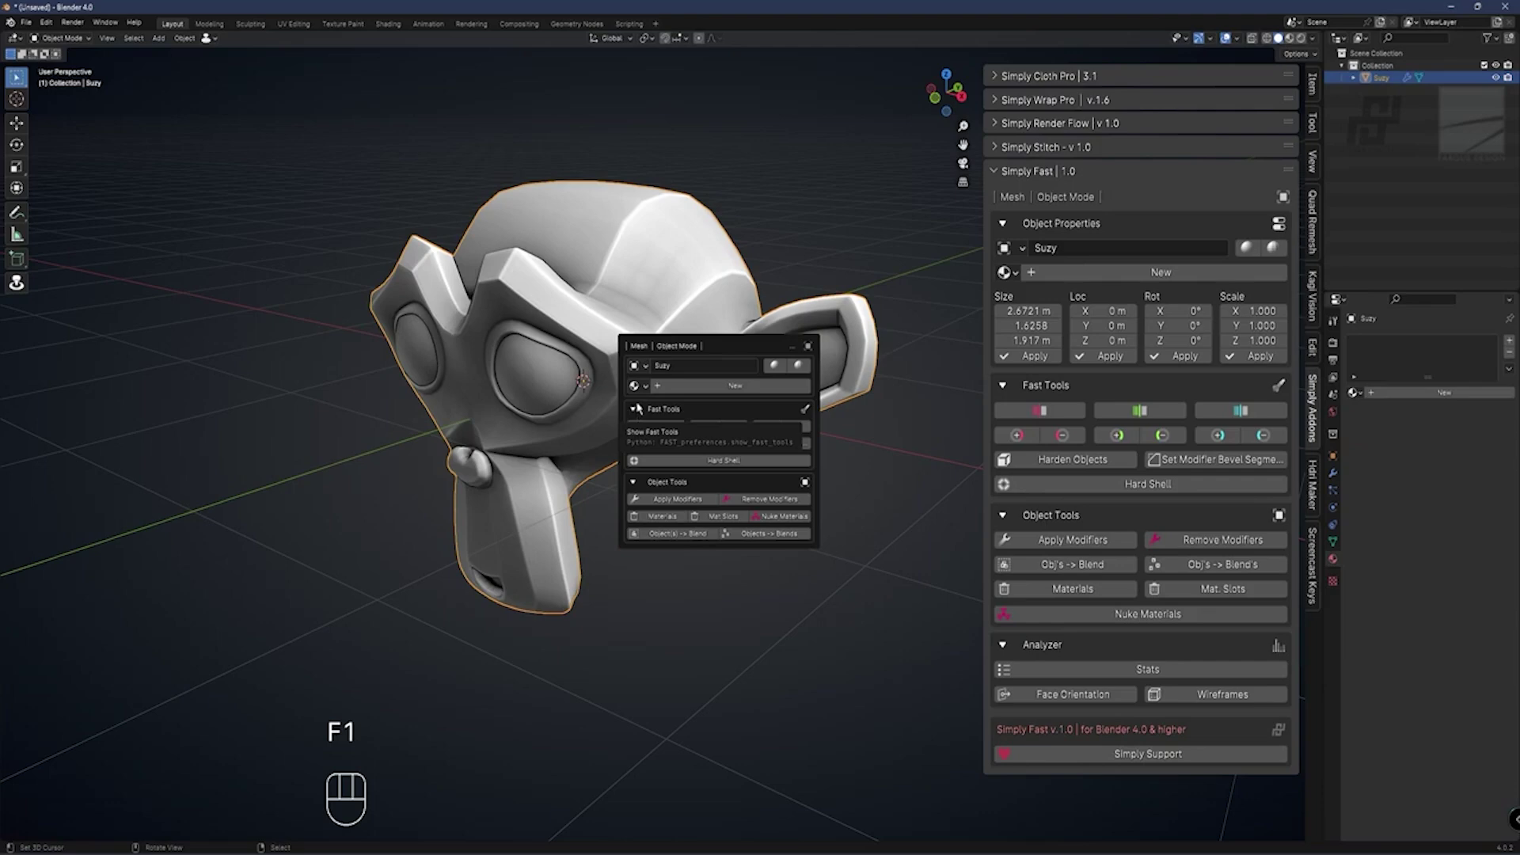
key("n")
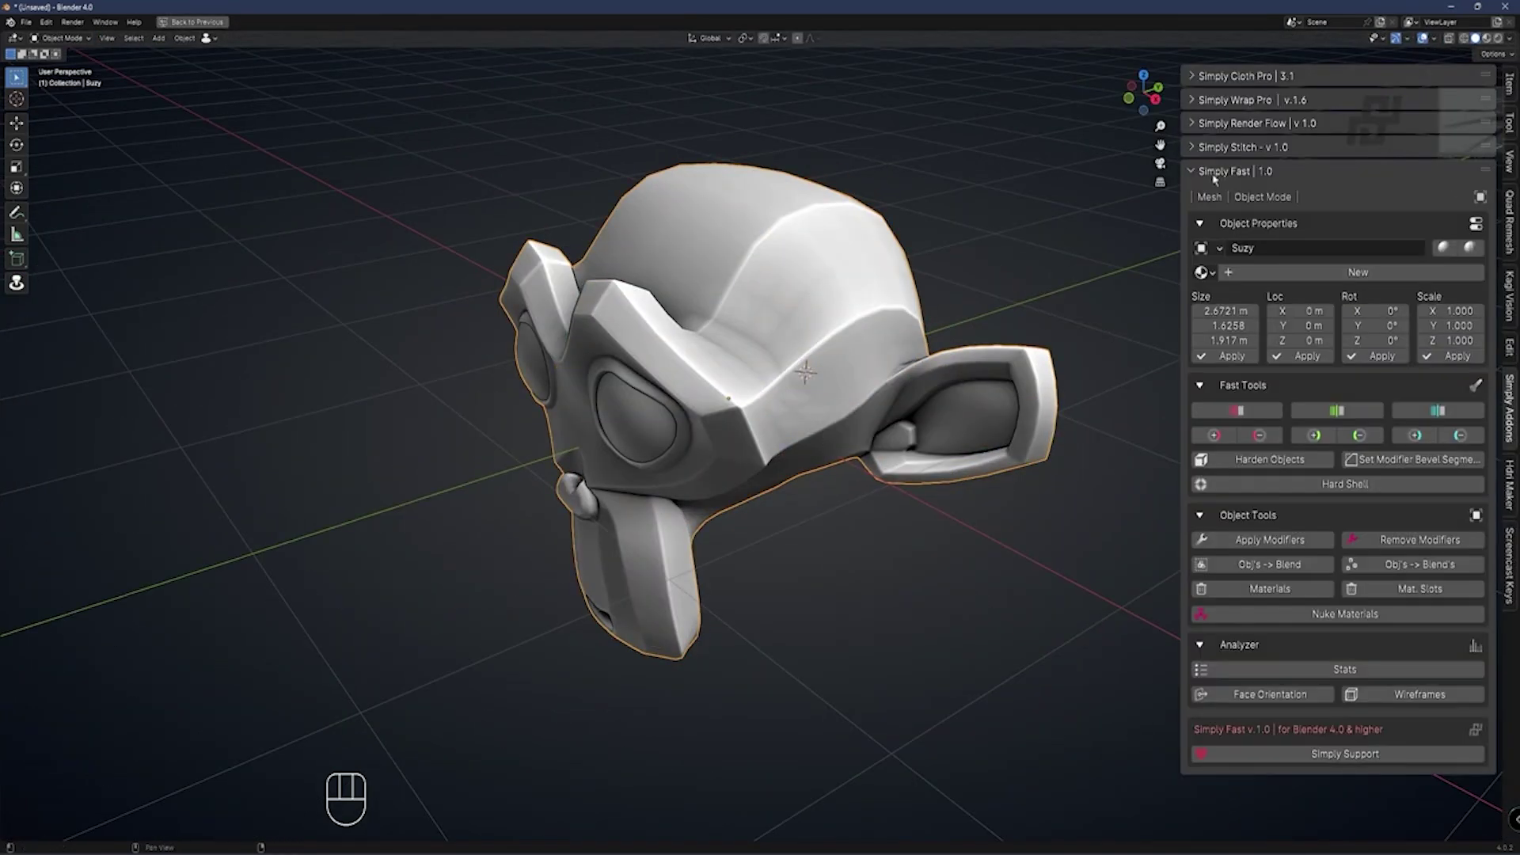
key("r")
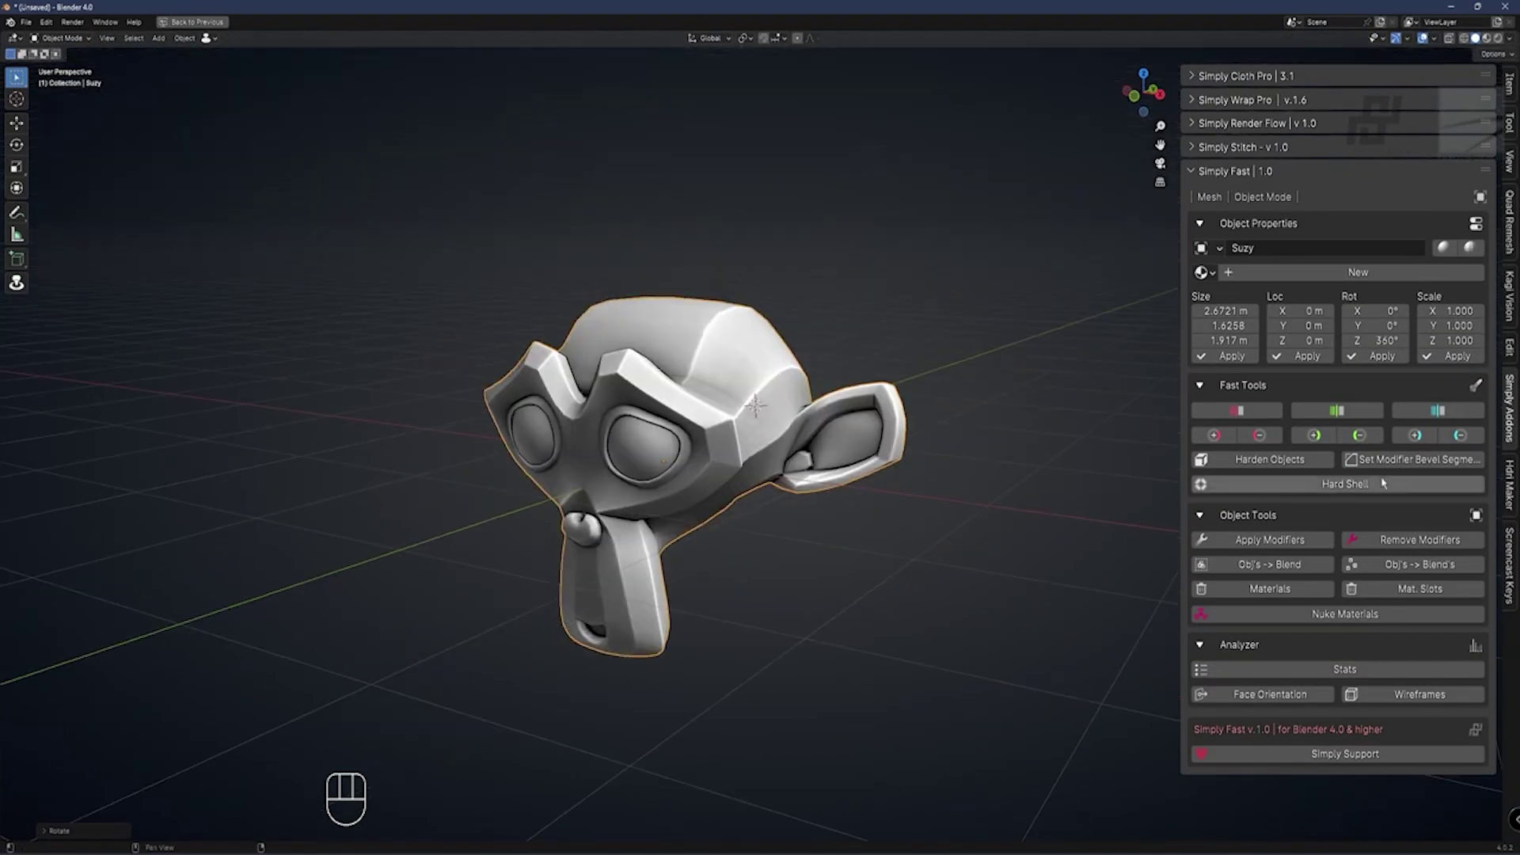
middle_click_drag(675, 443, 825, 431, "ctrl")
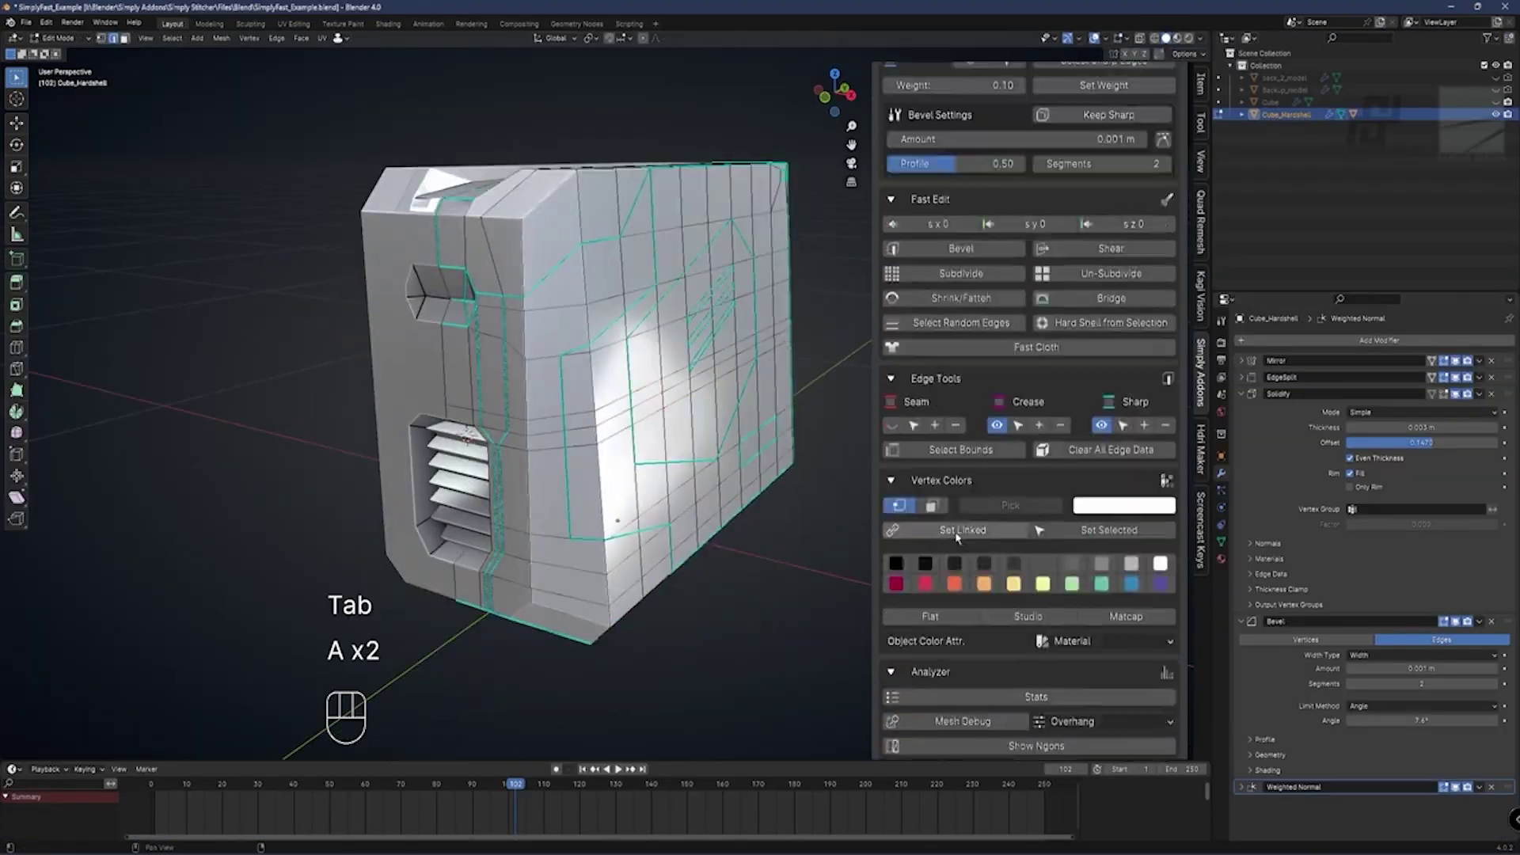
Enable Stats, Mesh Debug, Show Ngons and Edge Length in Simply Fast Analyzer
scroll(957, 537, "down", 5)
left_click(1022, 529)
left_click(982, 554)
left_click(1007, 628)
left_click(110, 746)
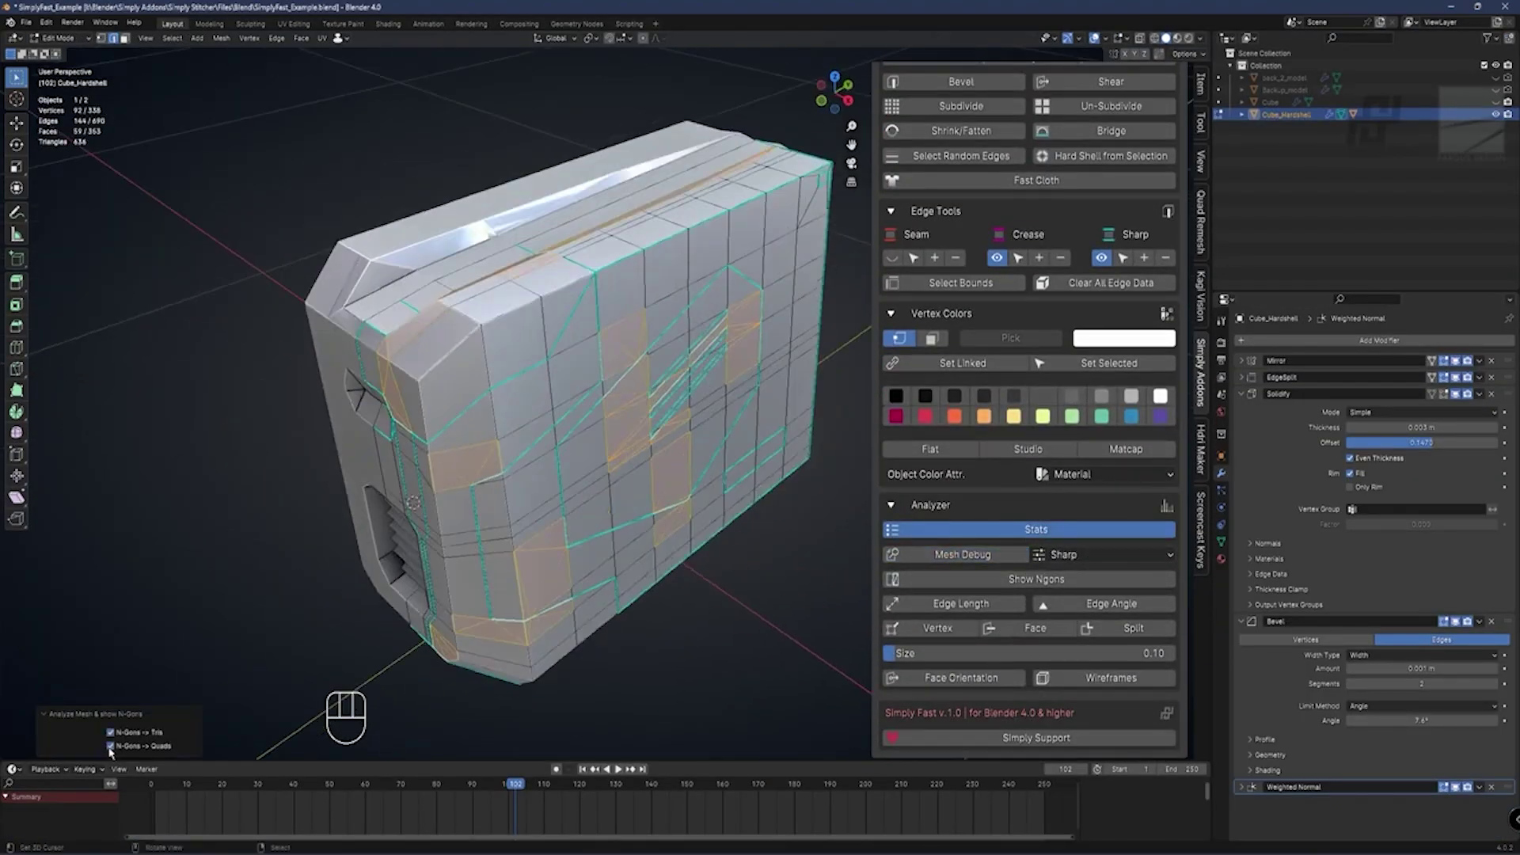
Enter Edit Mode on the cube and select its seam-bounded face regions with L
key("a")
key("a")
key("Tab")
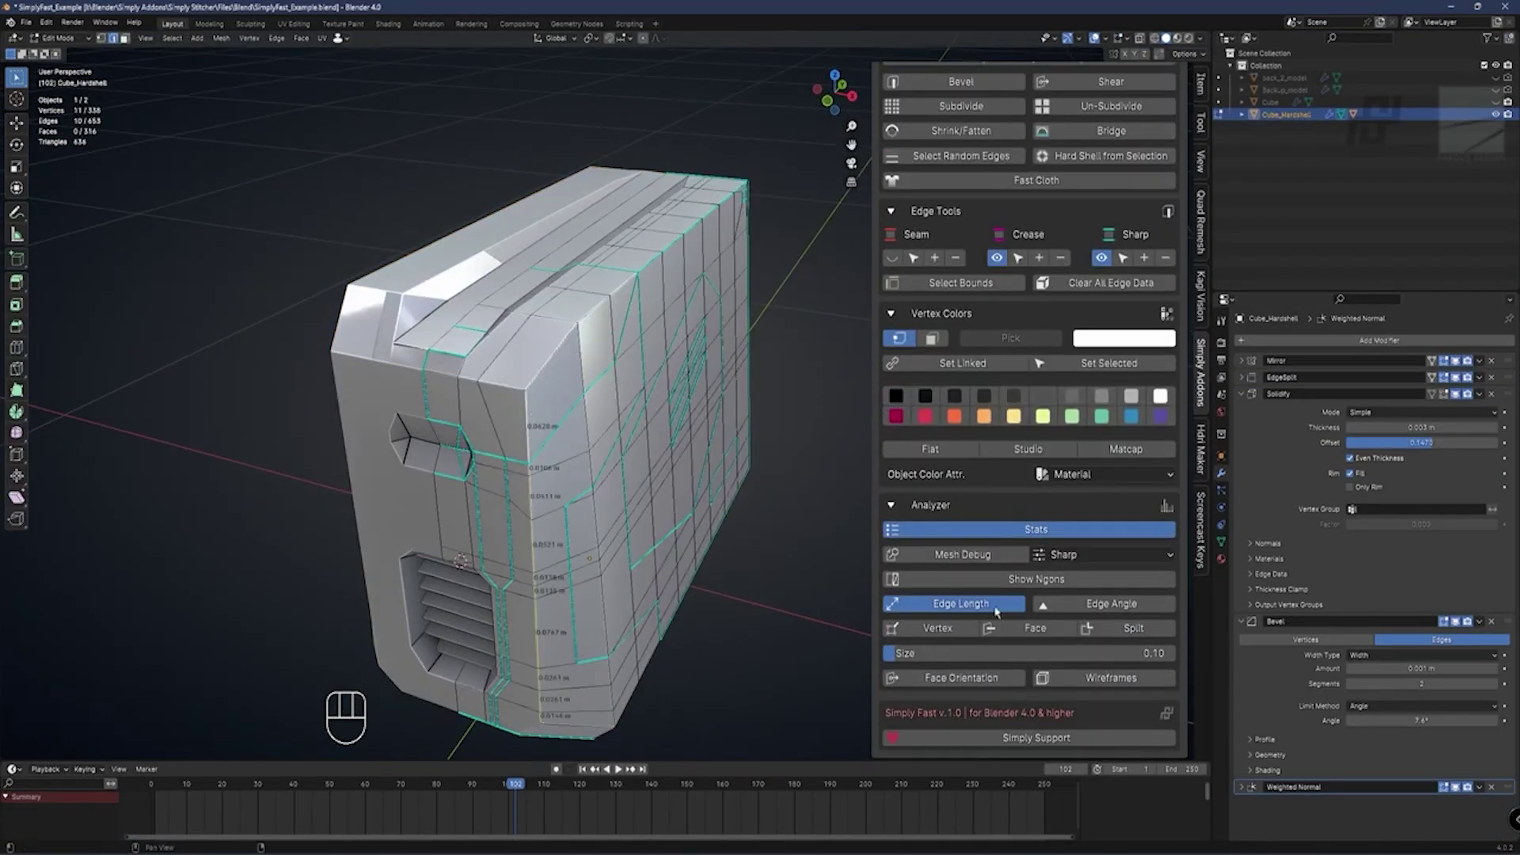
key("g")
key("y")
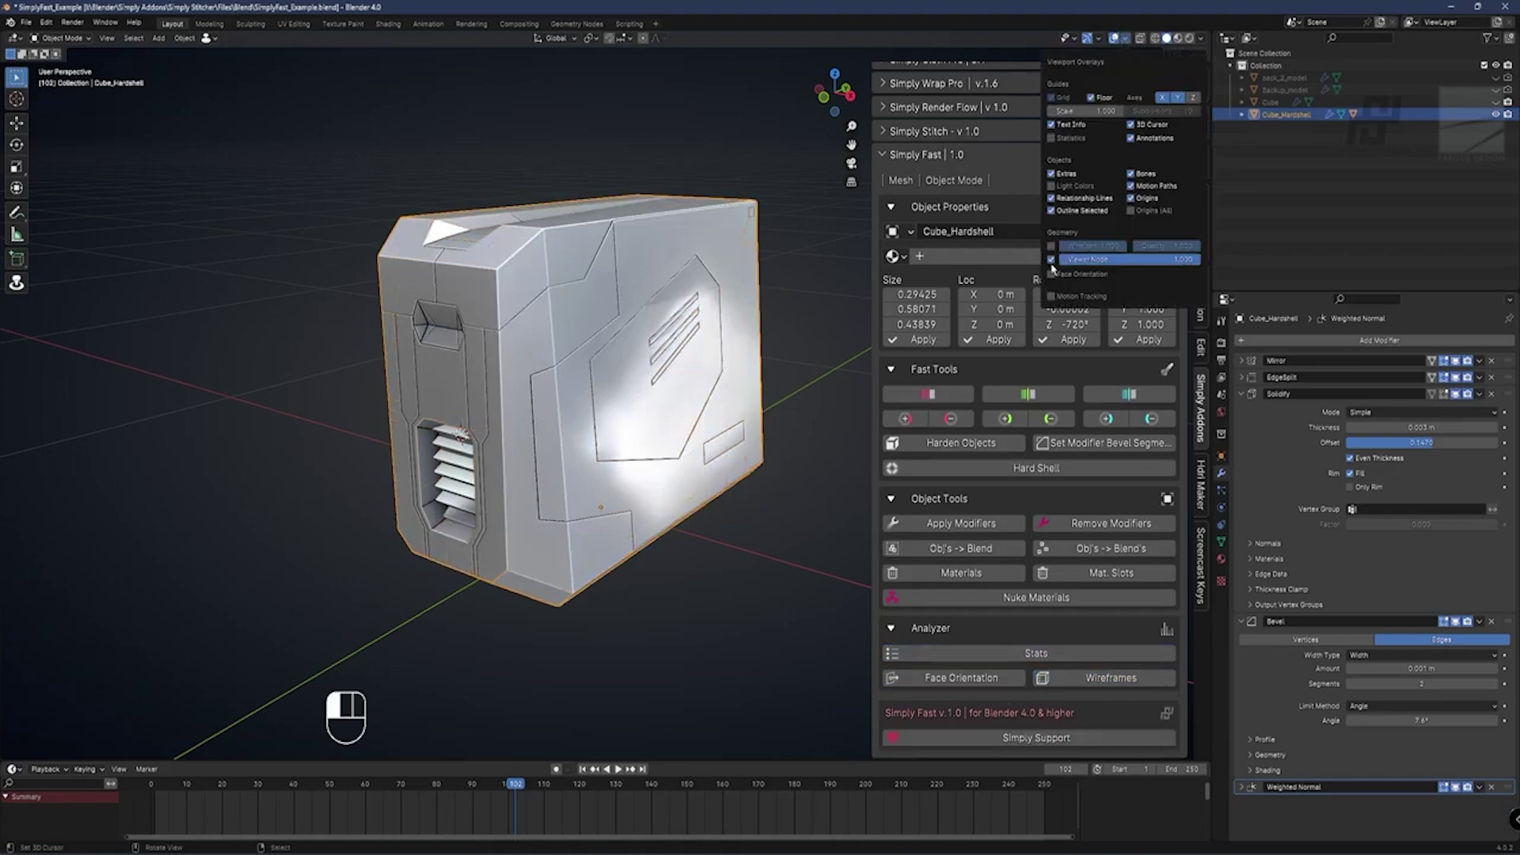
key("Tab")
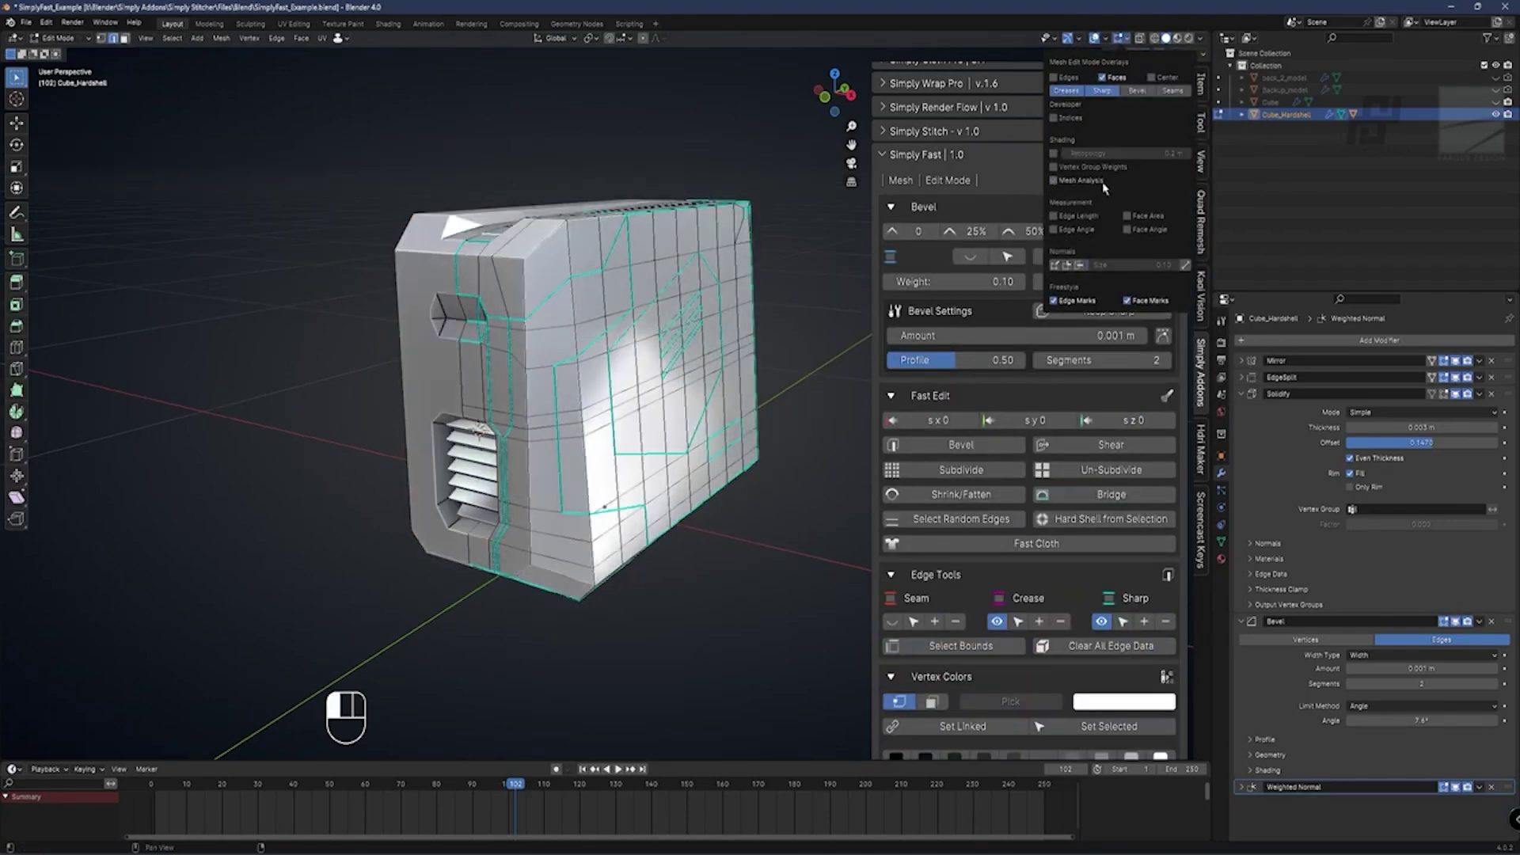
key("Tab")
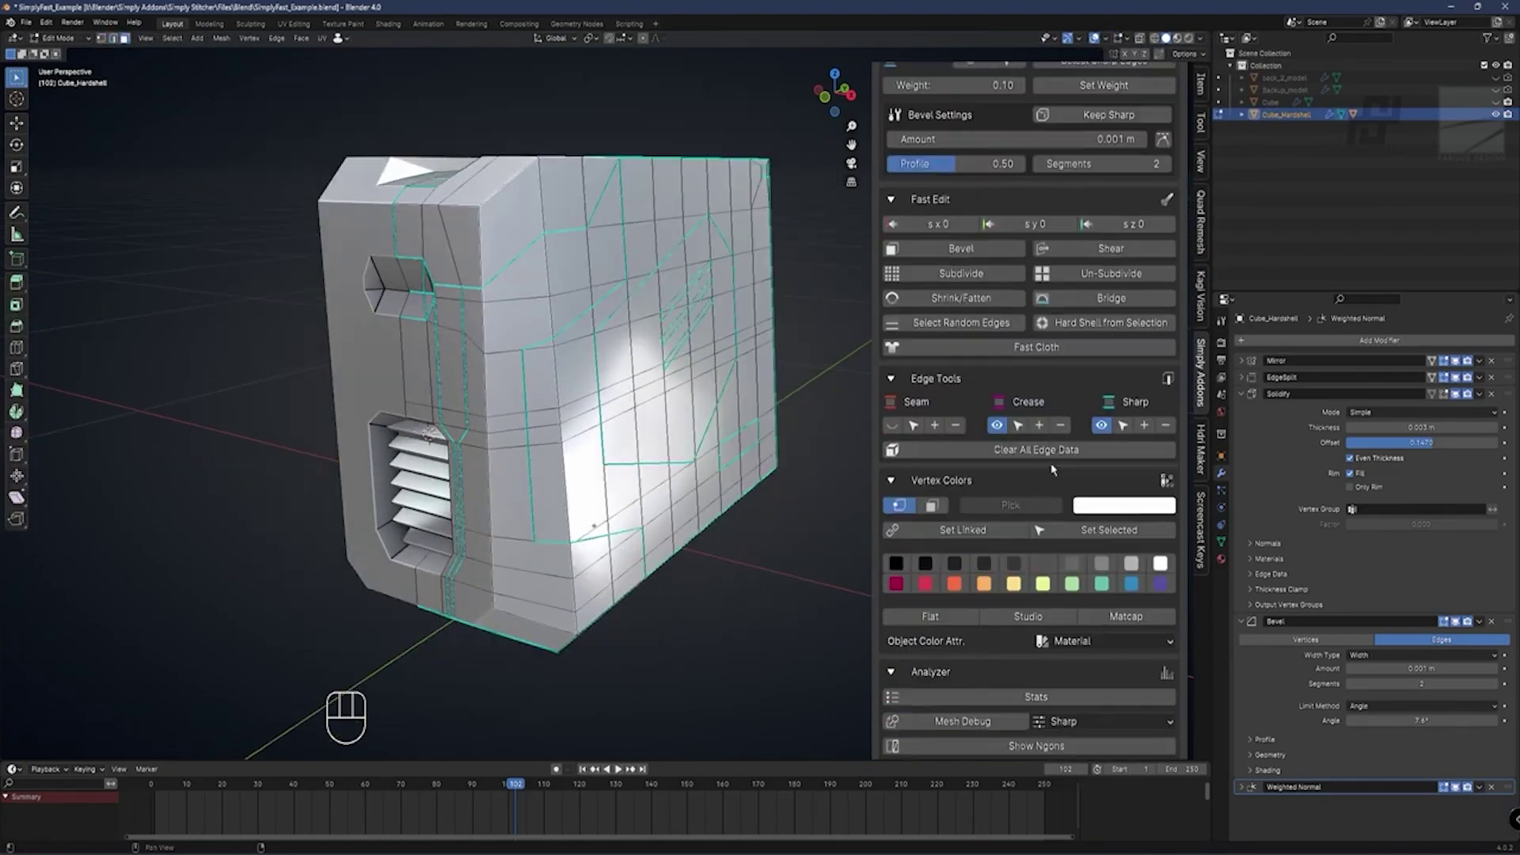
key("l")
key("l")
key("l")
key("a")
key("a")
key("a")
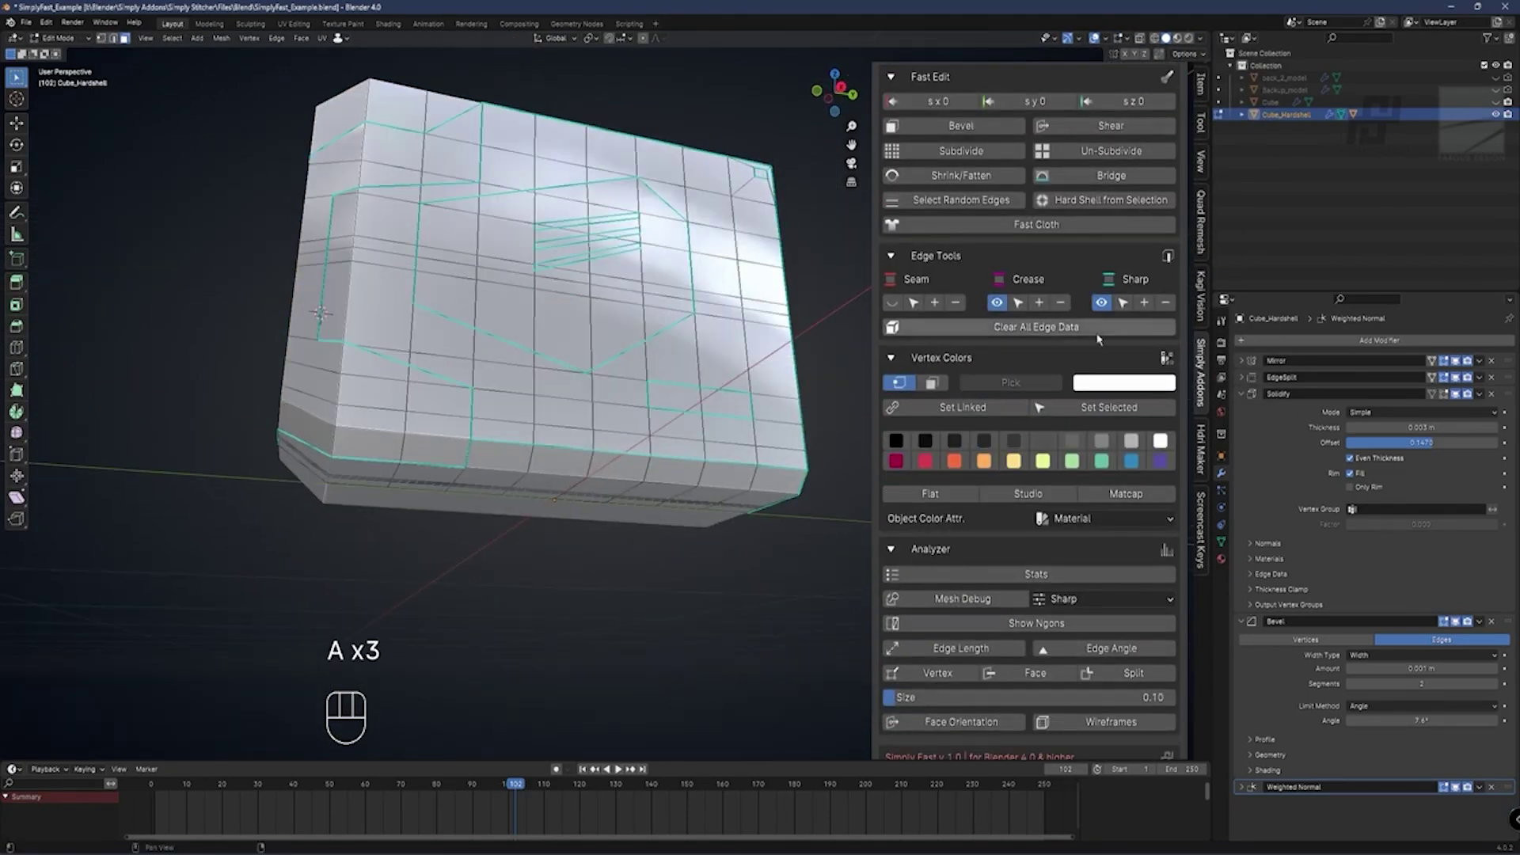
key("Tab")
key("Tab")
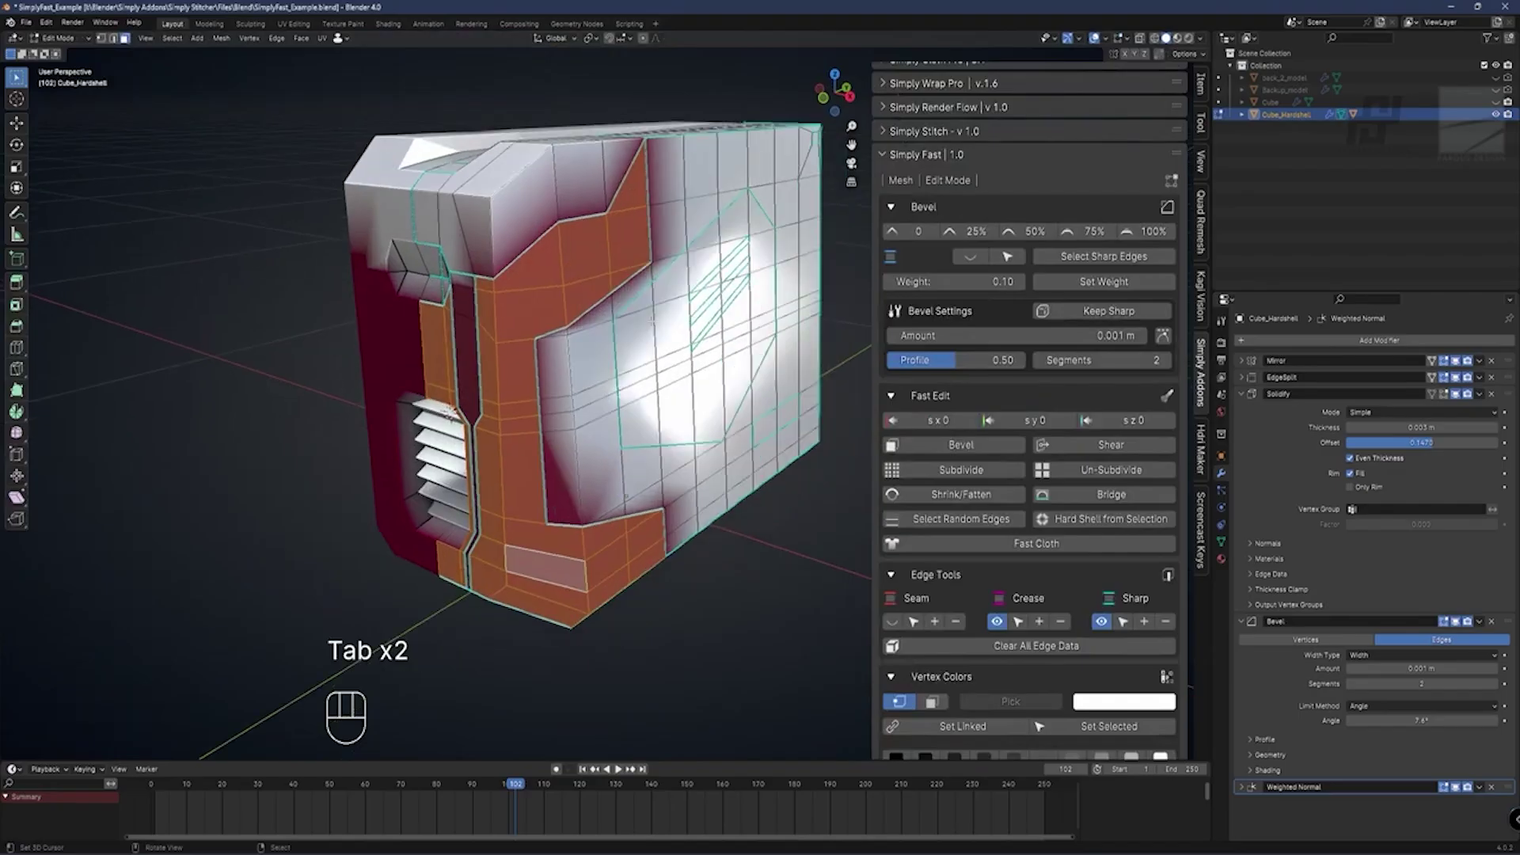
scroll(897, 486, "down", 5)
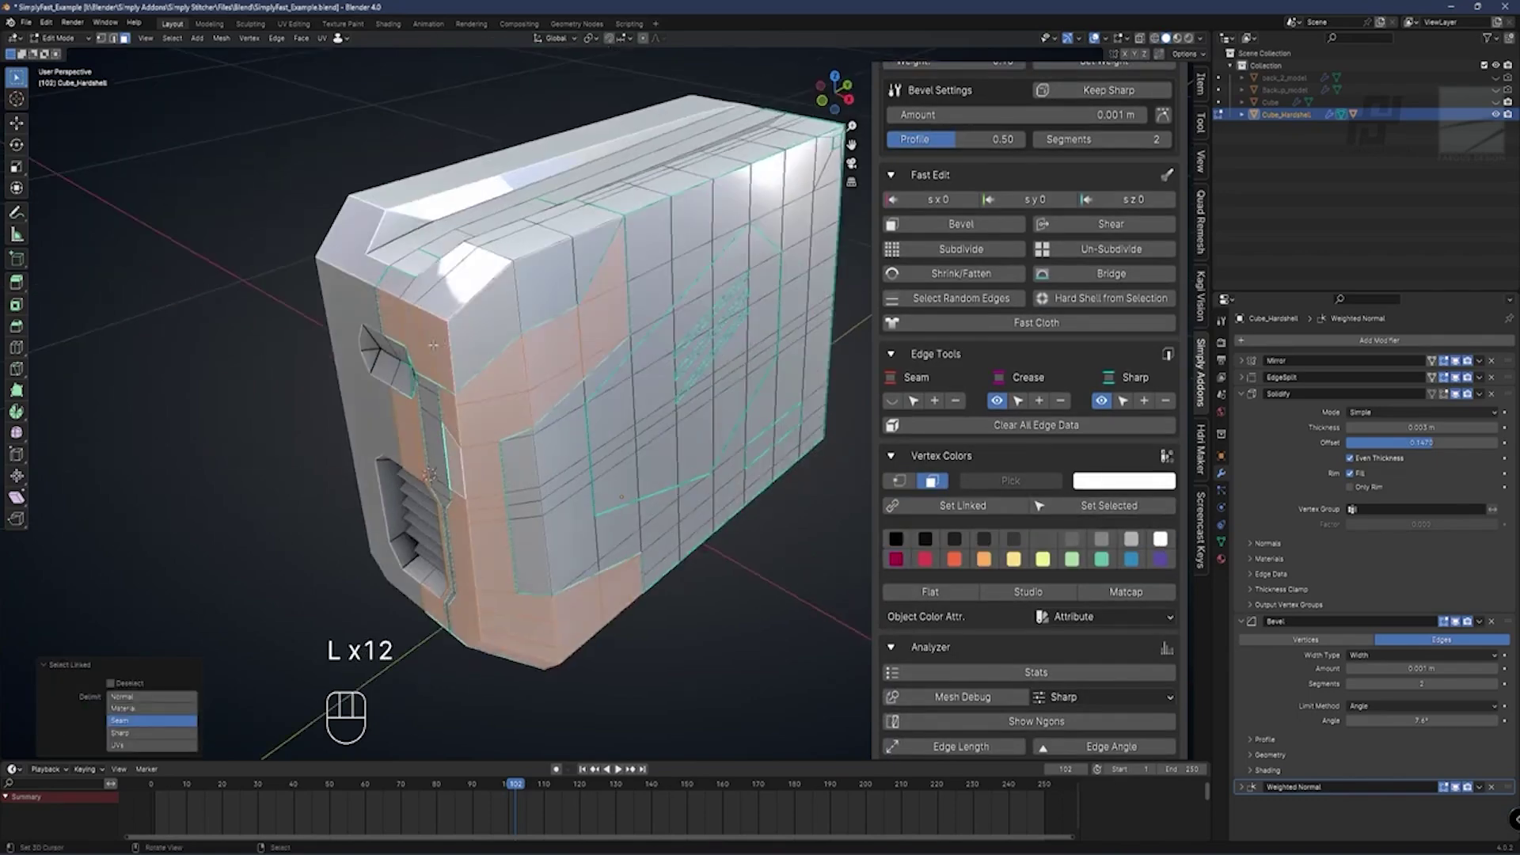
Colour the side faces dark red and the top faces blue, then pick the next region
left_click(897, 560)
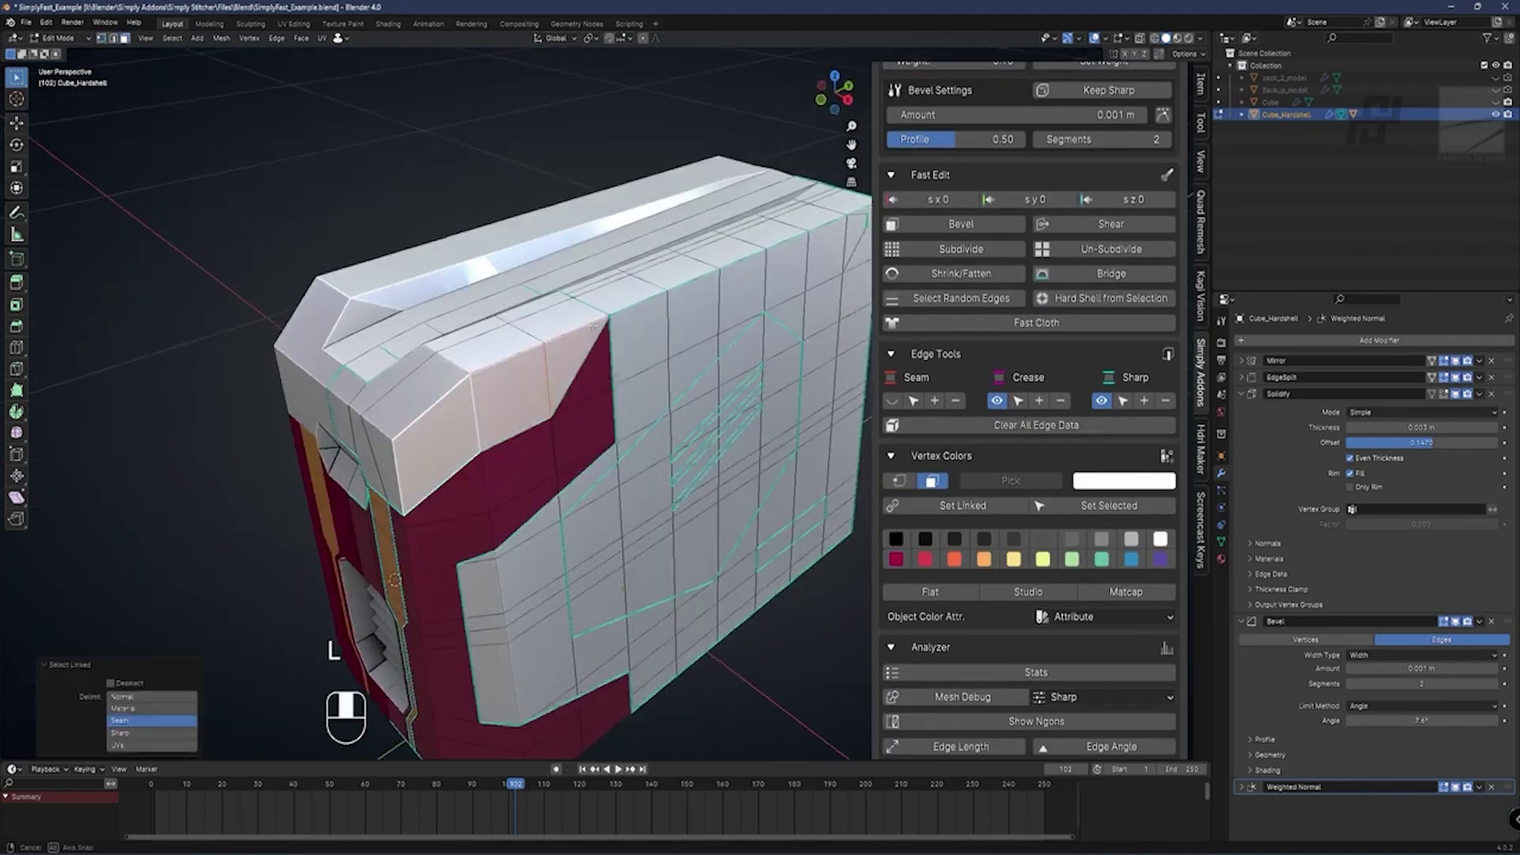
left_click(1131, 560)
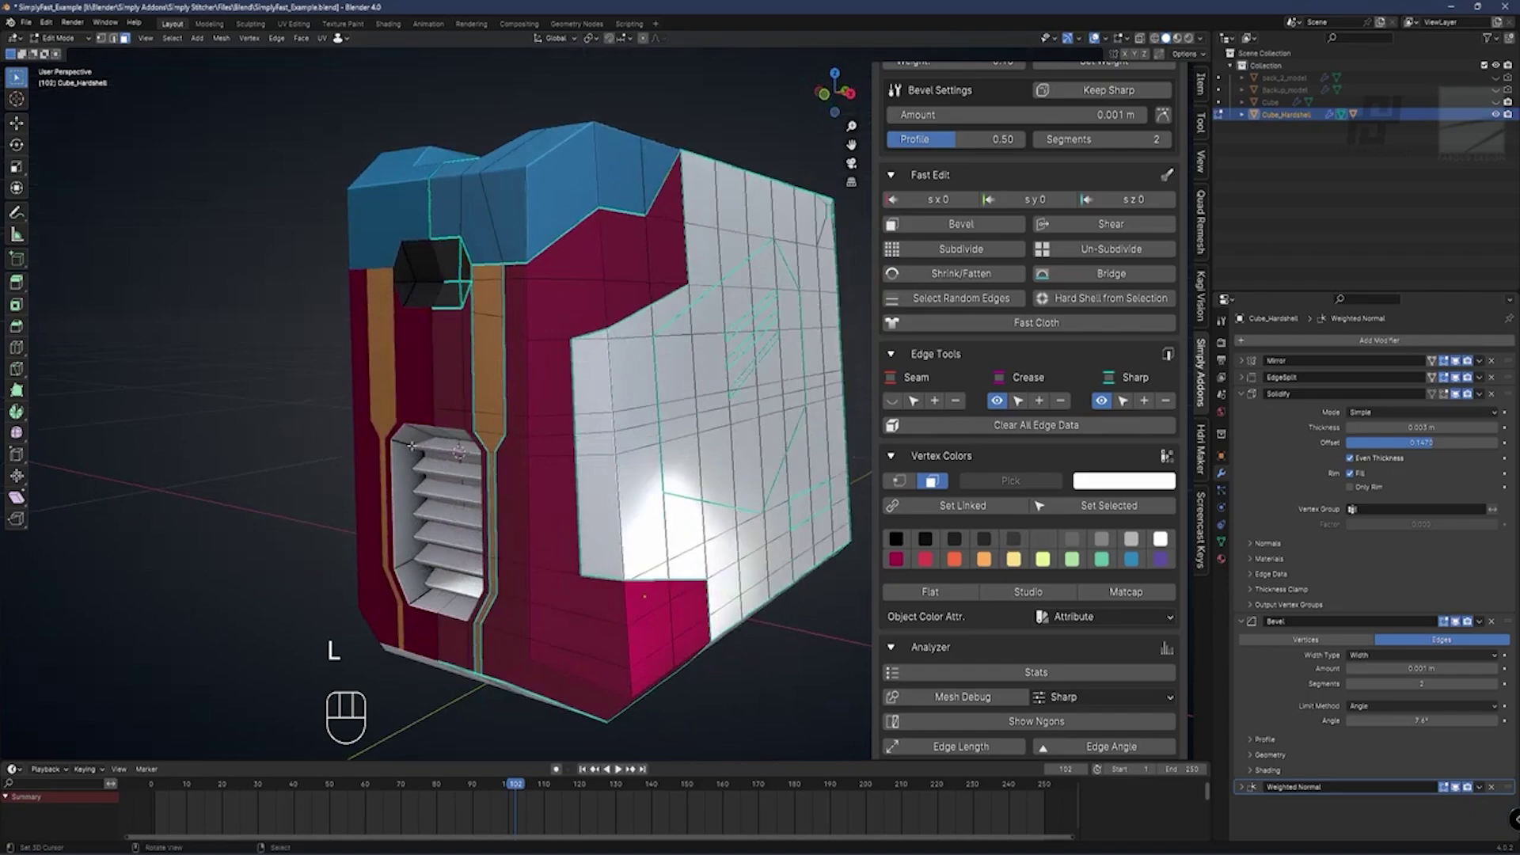
key("Tab")
key("l")
key("l")
key("shift+l")
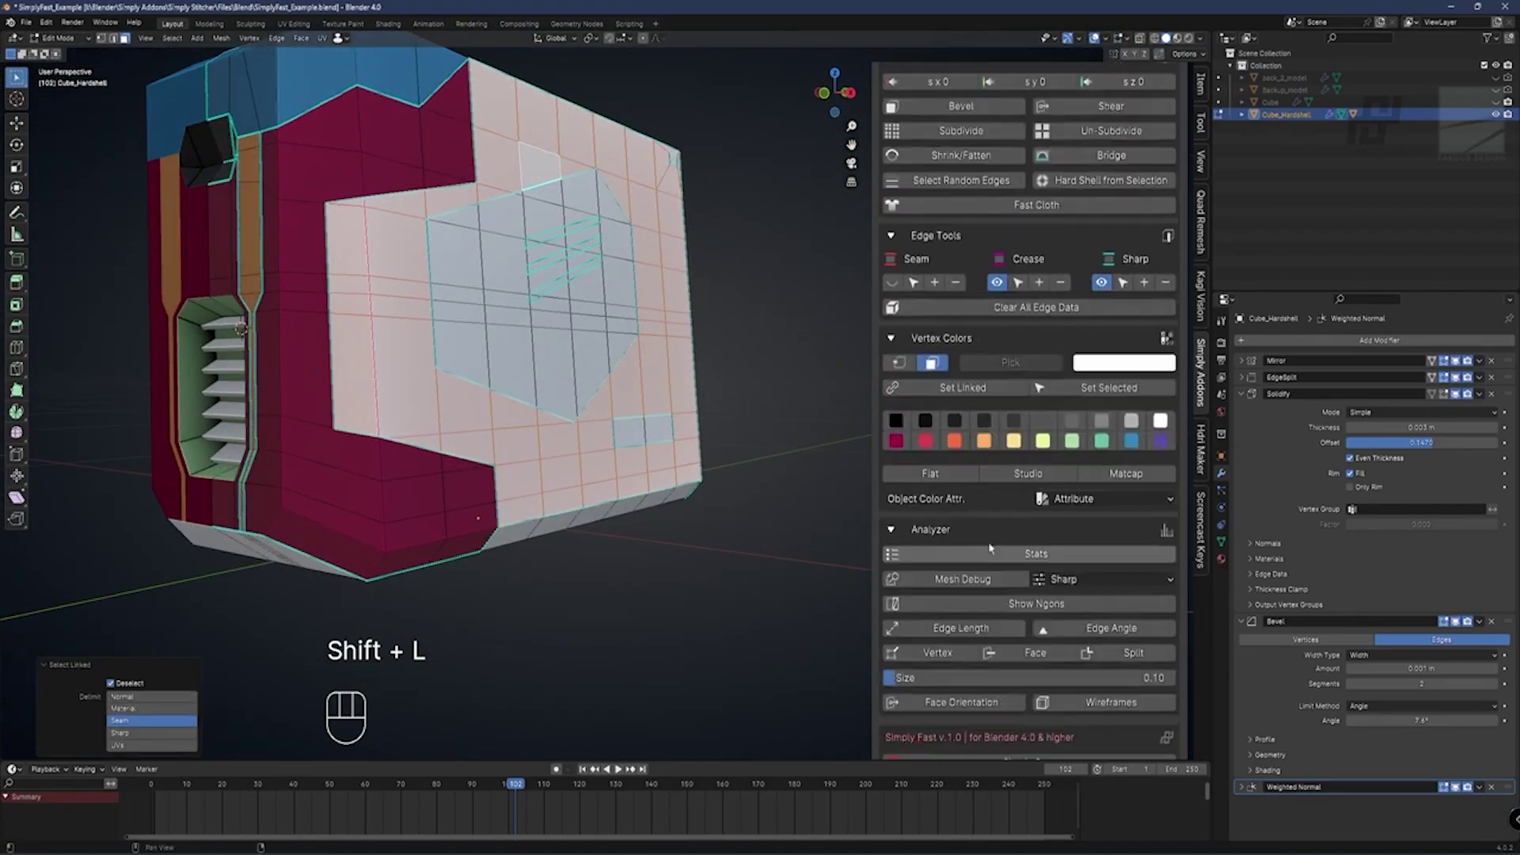
Colour the selected side panel orange from the F1 colour popup
key("F1")
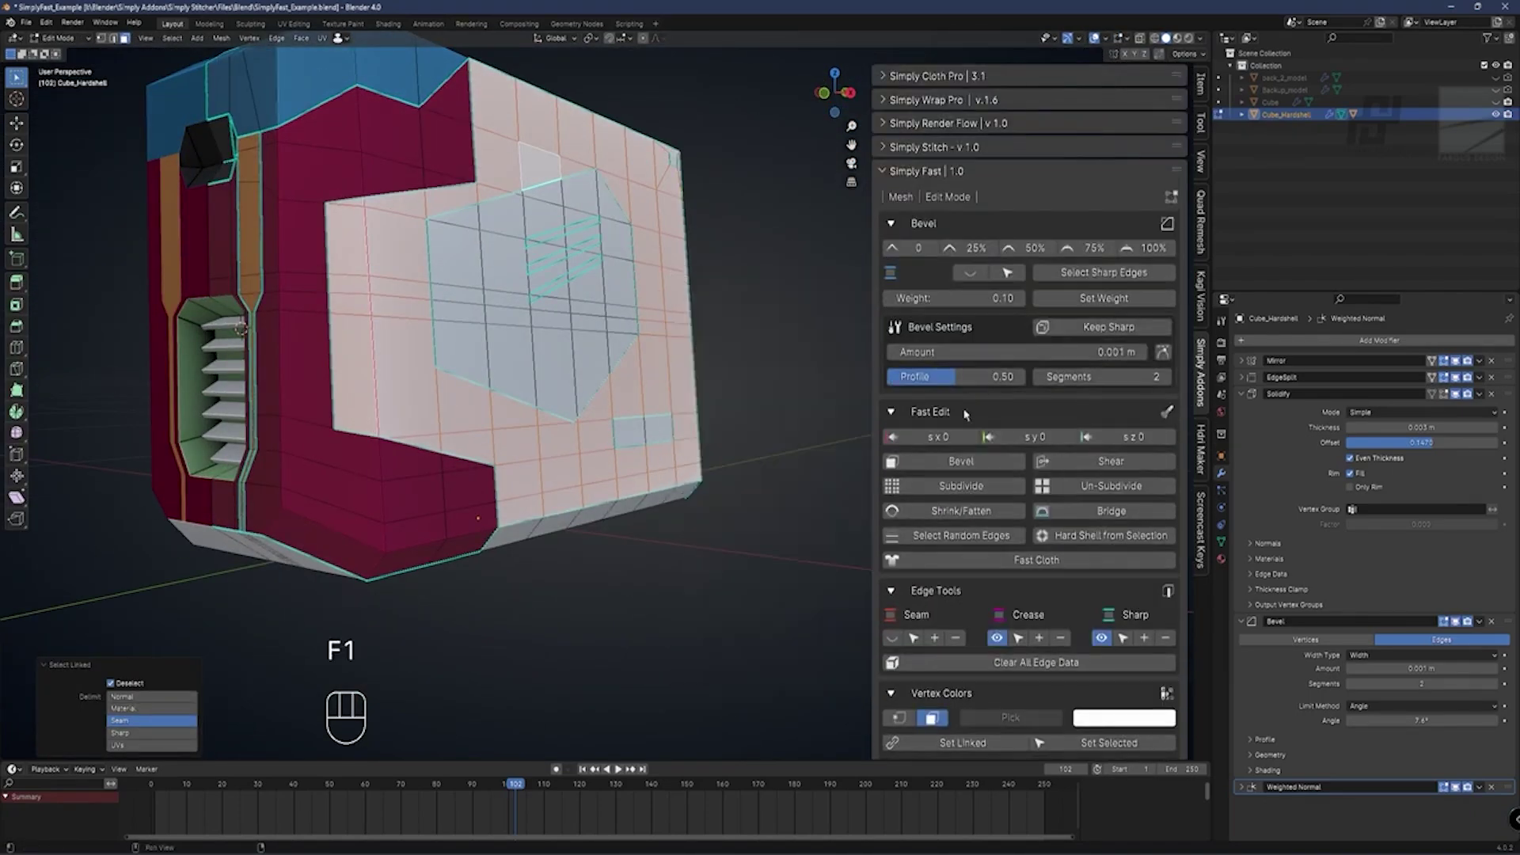
scroll(965, 413, "down", 5)
scroll(965, 413, "up", 6)
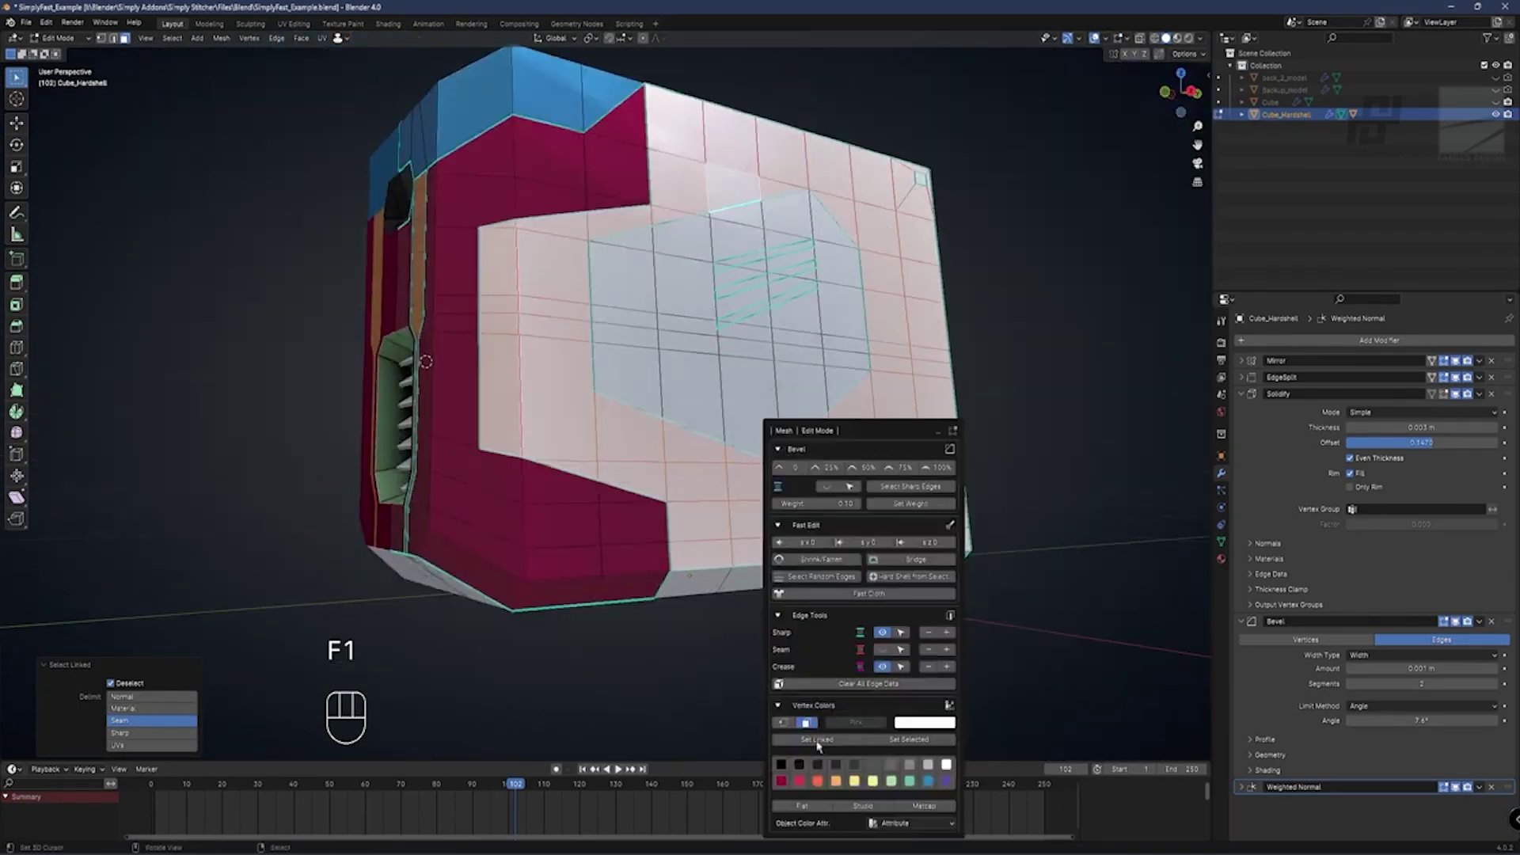
key("l")
key("F1")
left_click(806, 792)
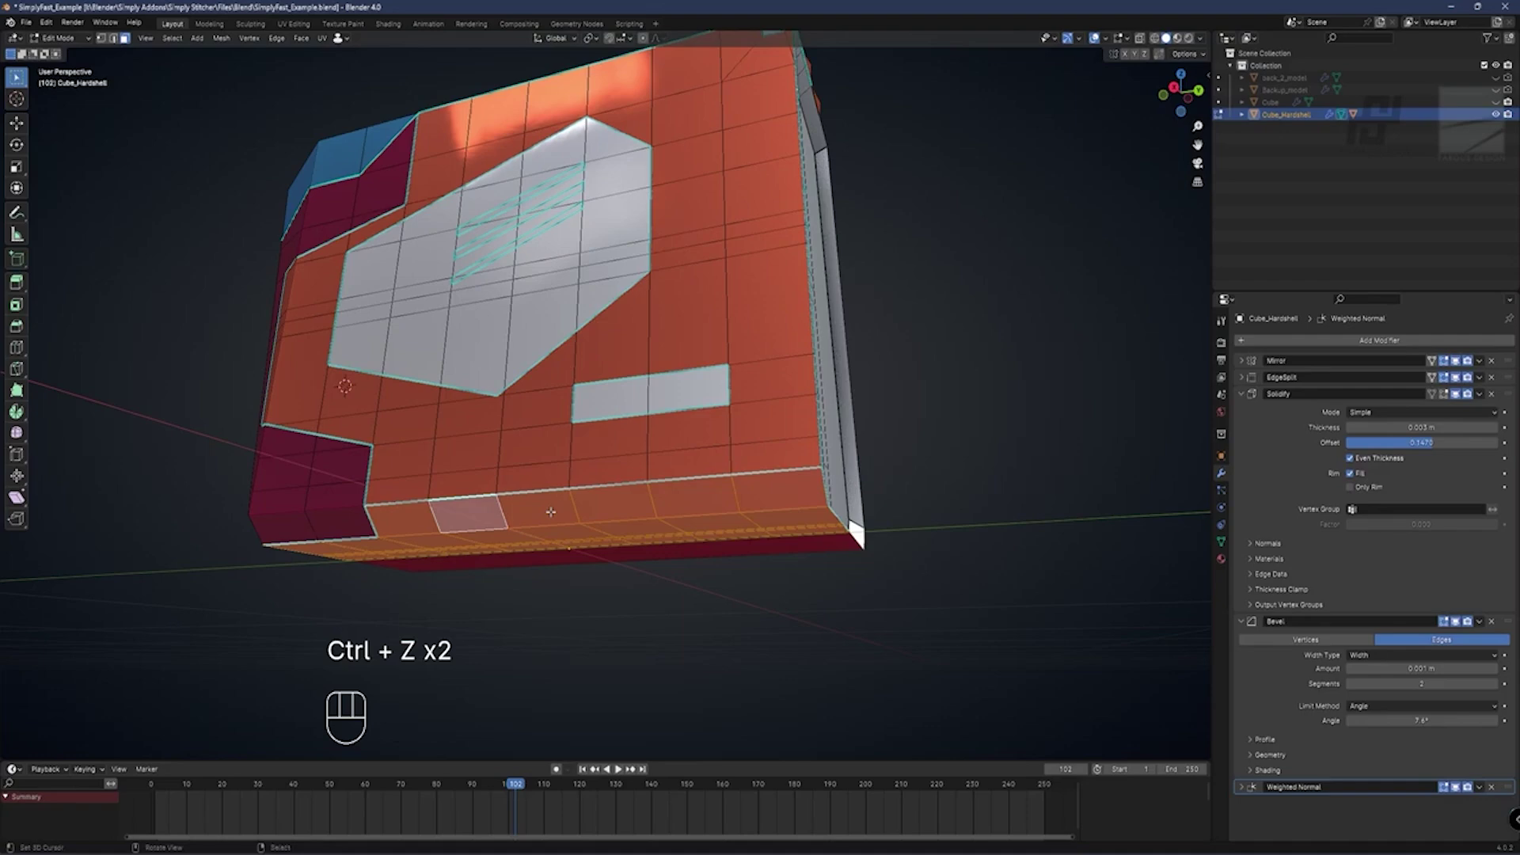
Colour another linked region and view the result in Object Mode with a maximised viewport
key("Tab")
key("Tab")
key("l")
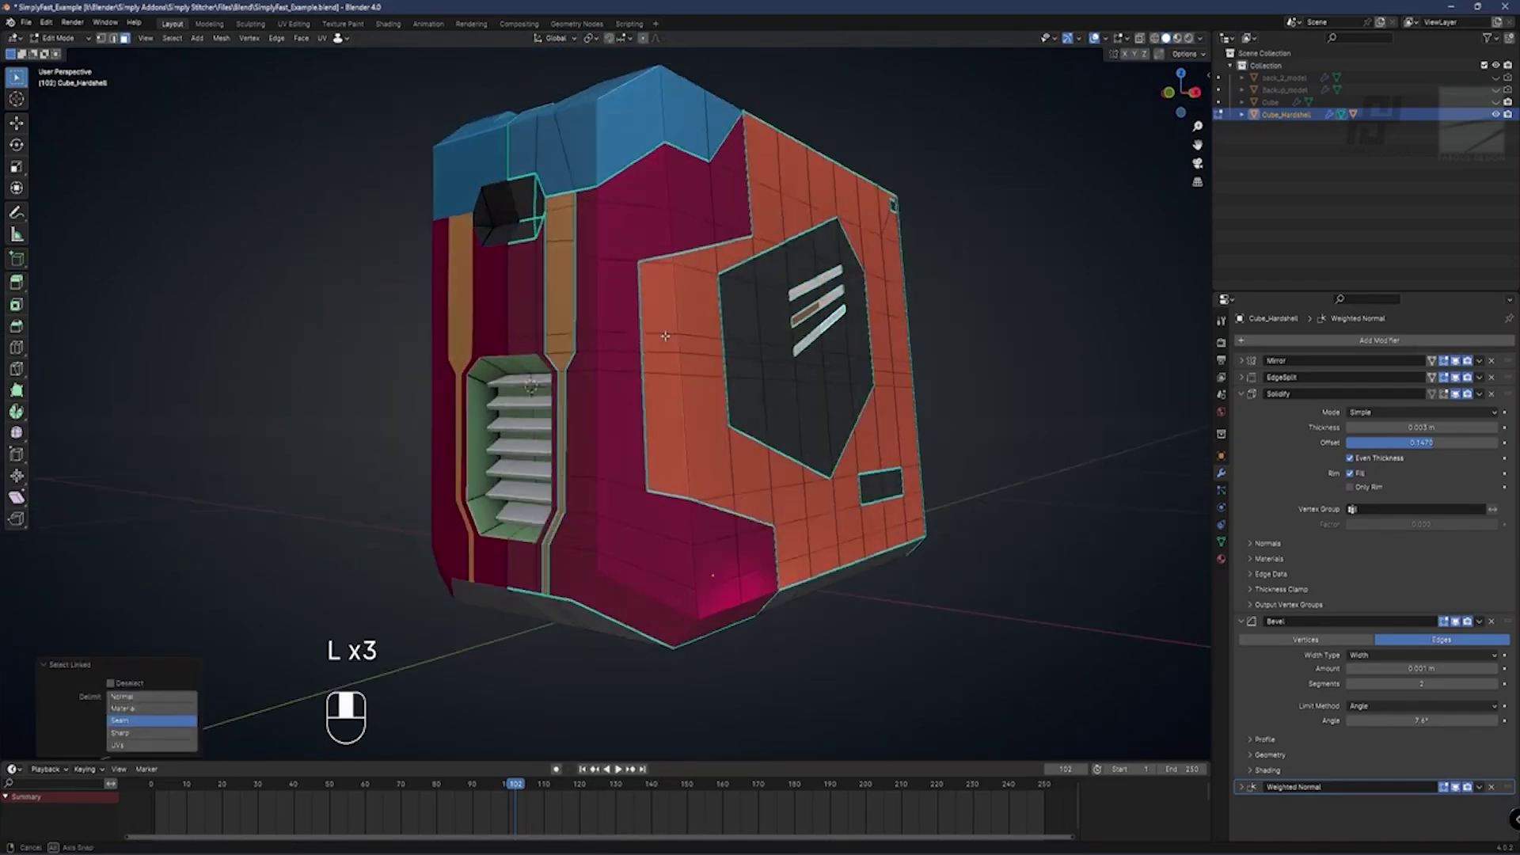
key("Tab")
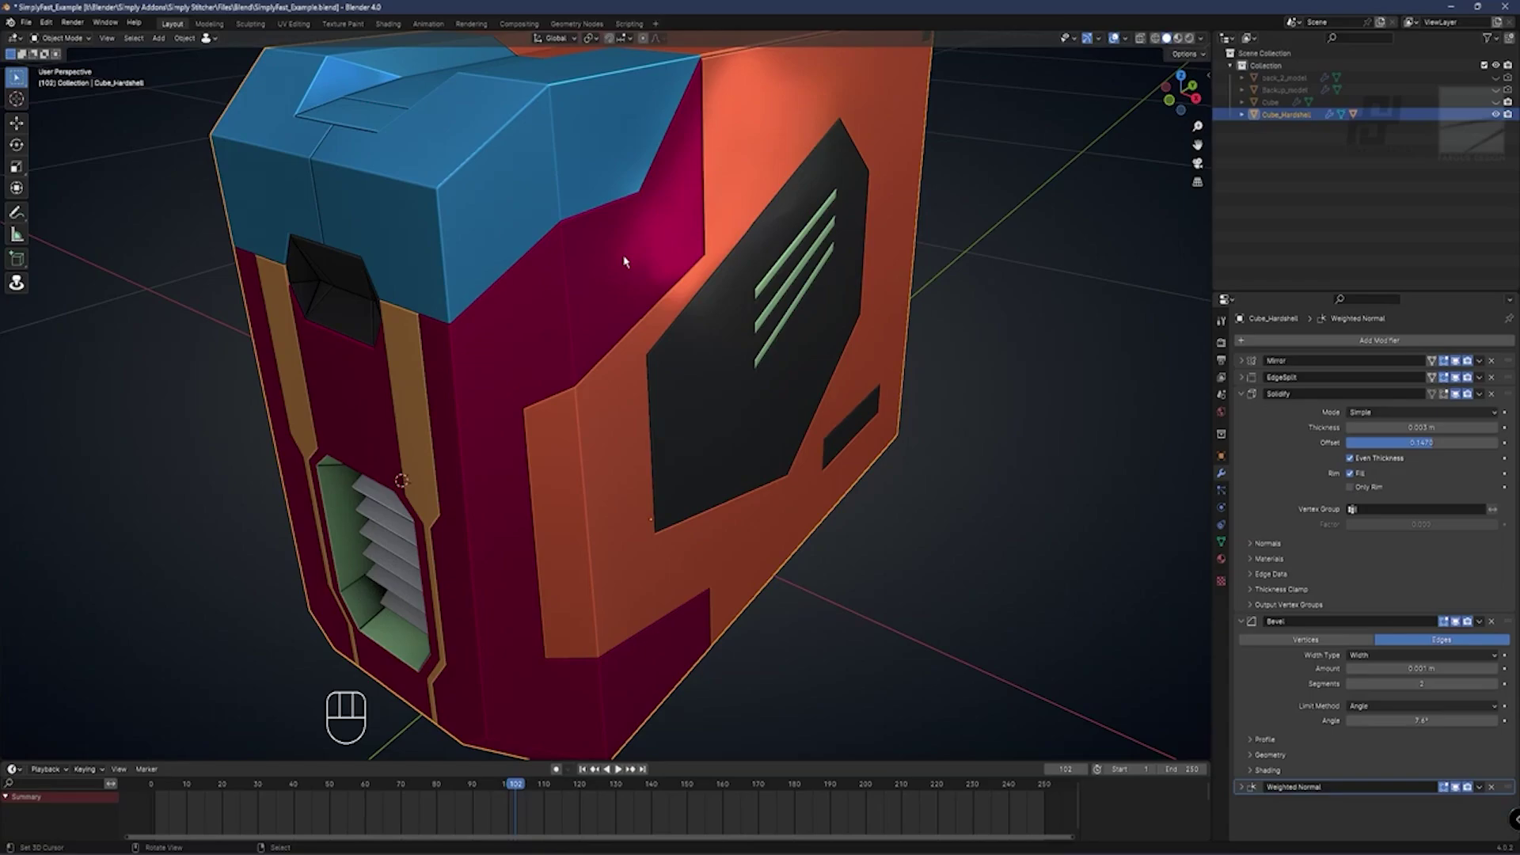
key("z")
key("ctrl+space")
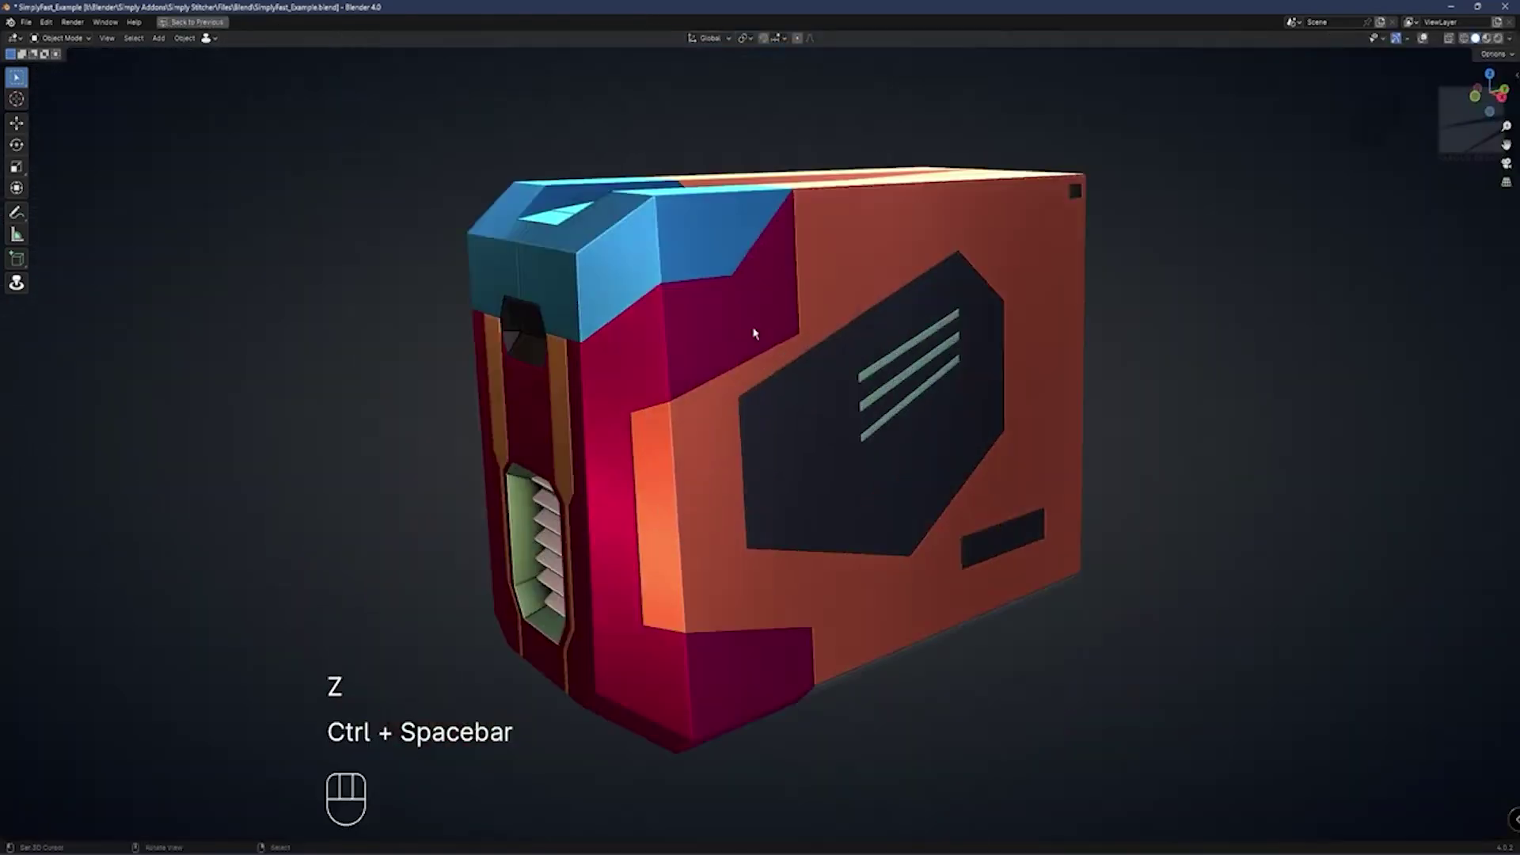
key("n")
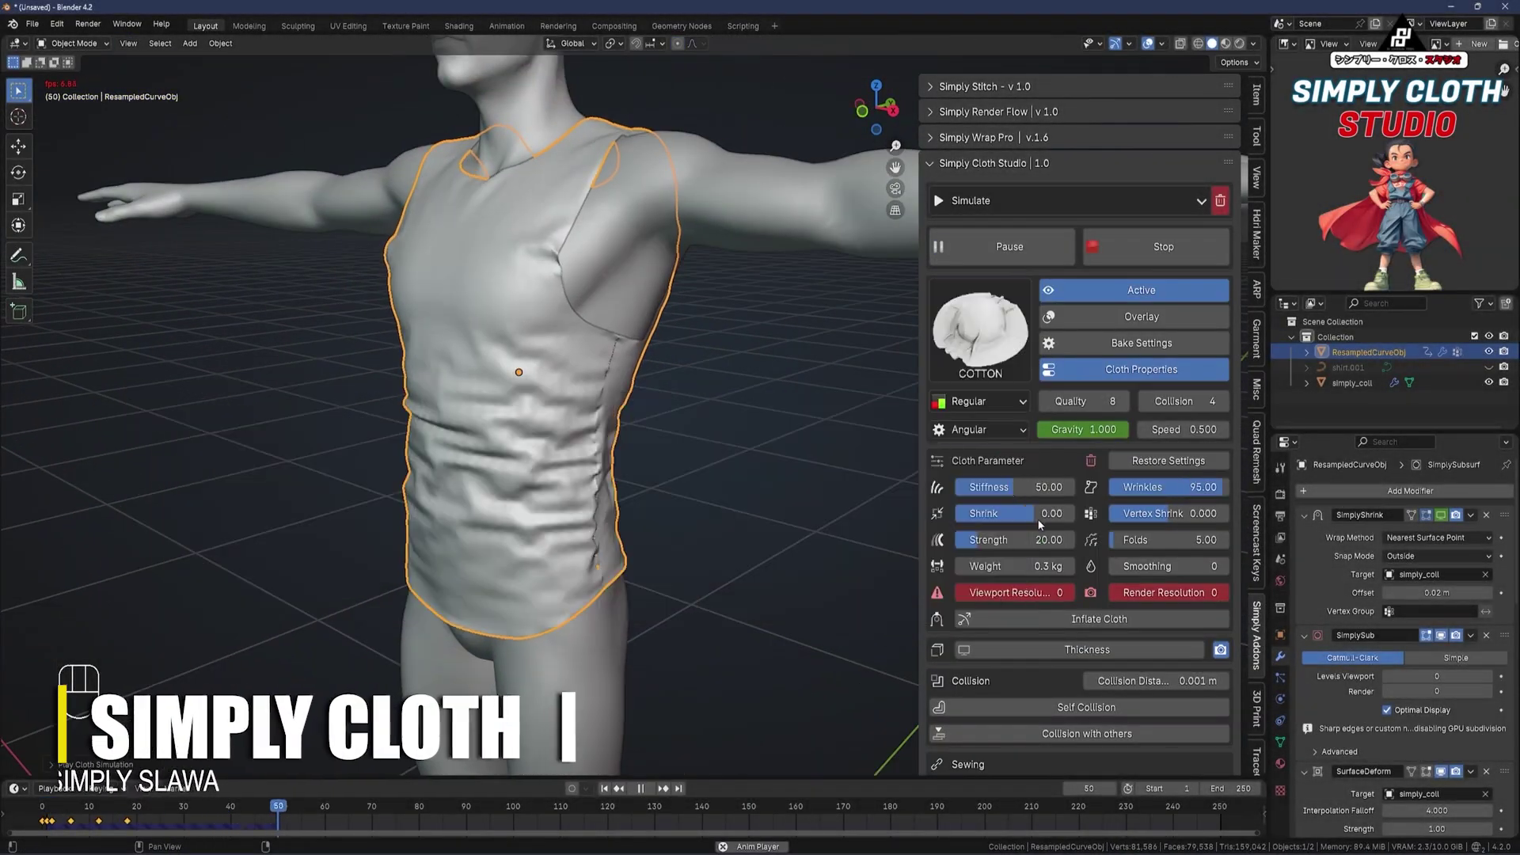
Switch shading and proportionally move the garment outline to fit the torso
key("z")
key("z")
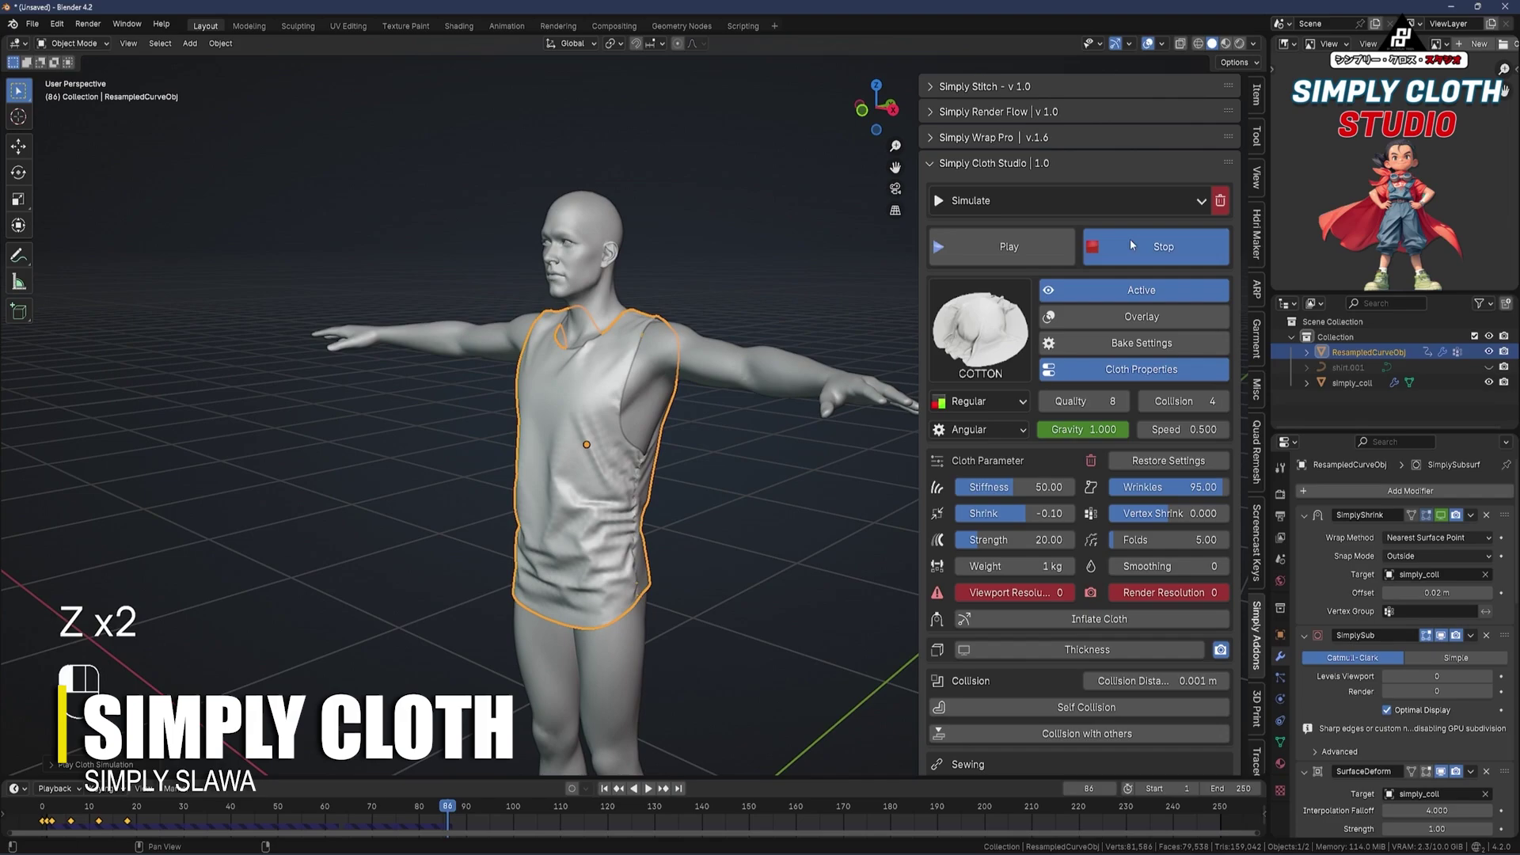
key("Tab")
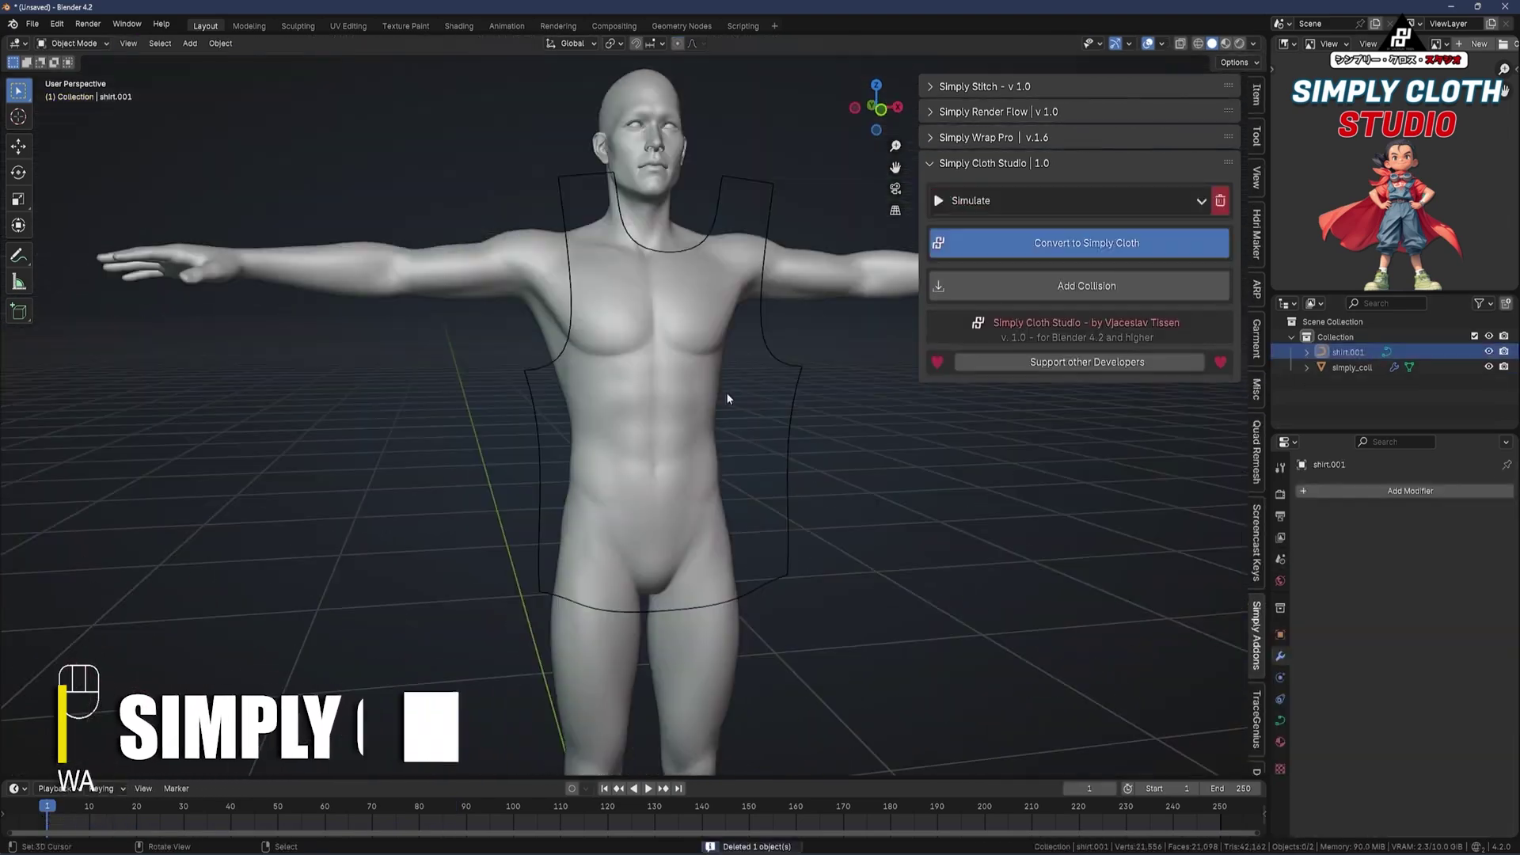
key("g")
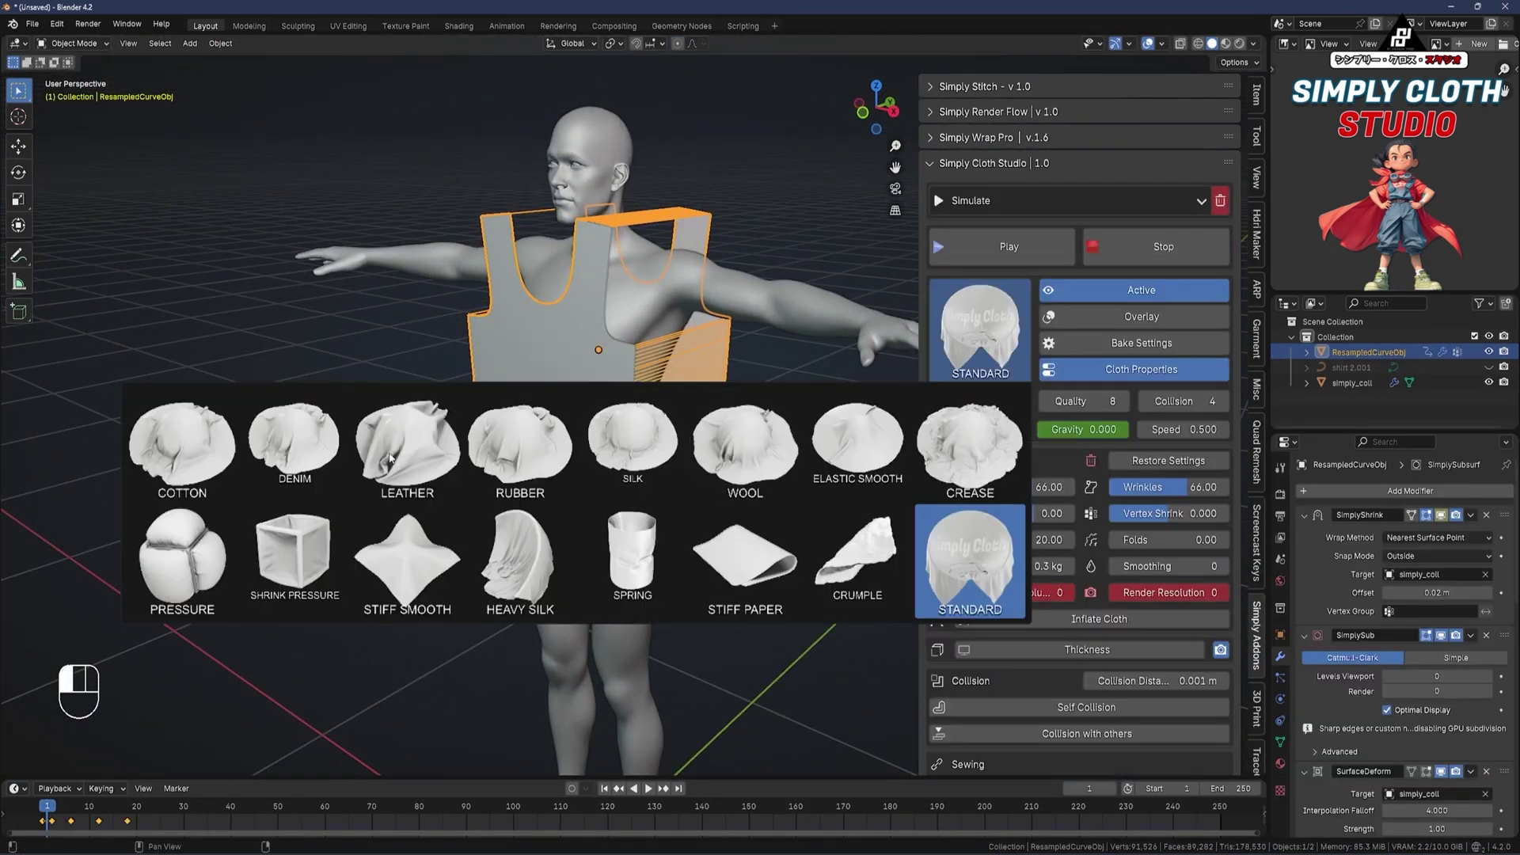
Simulate the shirt with the COTTON preset, check its back, then pause
left_click(182, 448)
left_click(1009, 247)
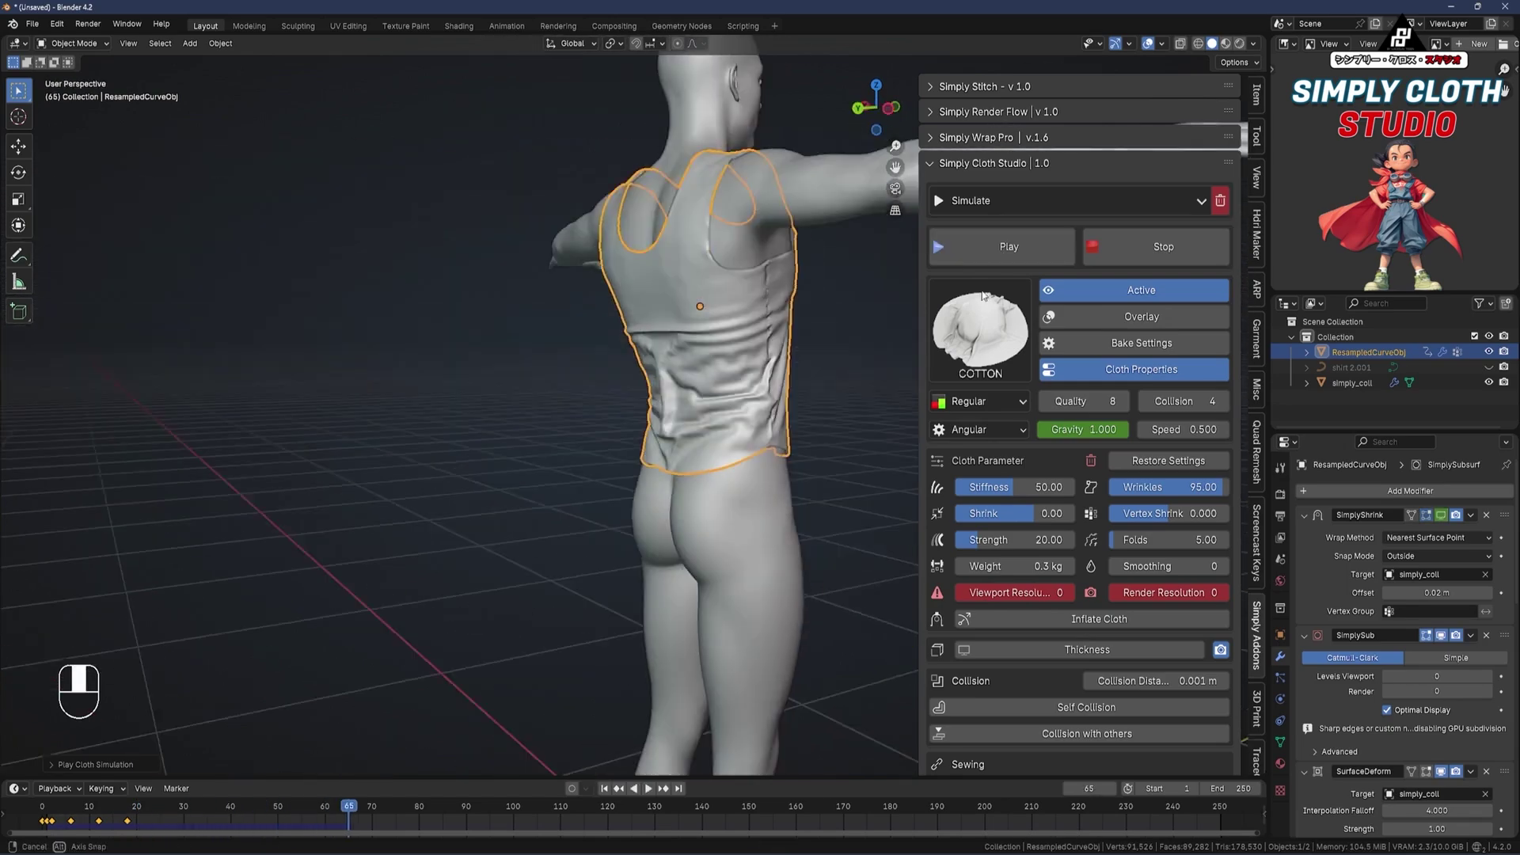
middle_click_drag(910, 412, 385, 369)
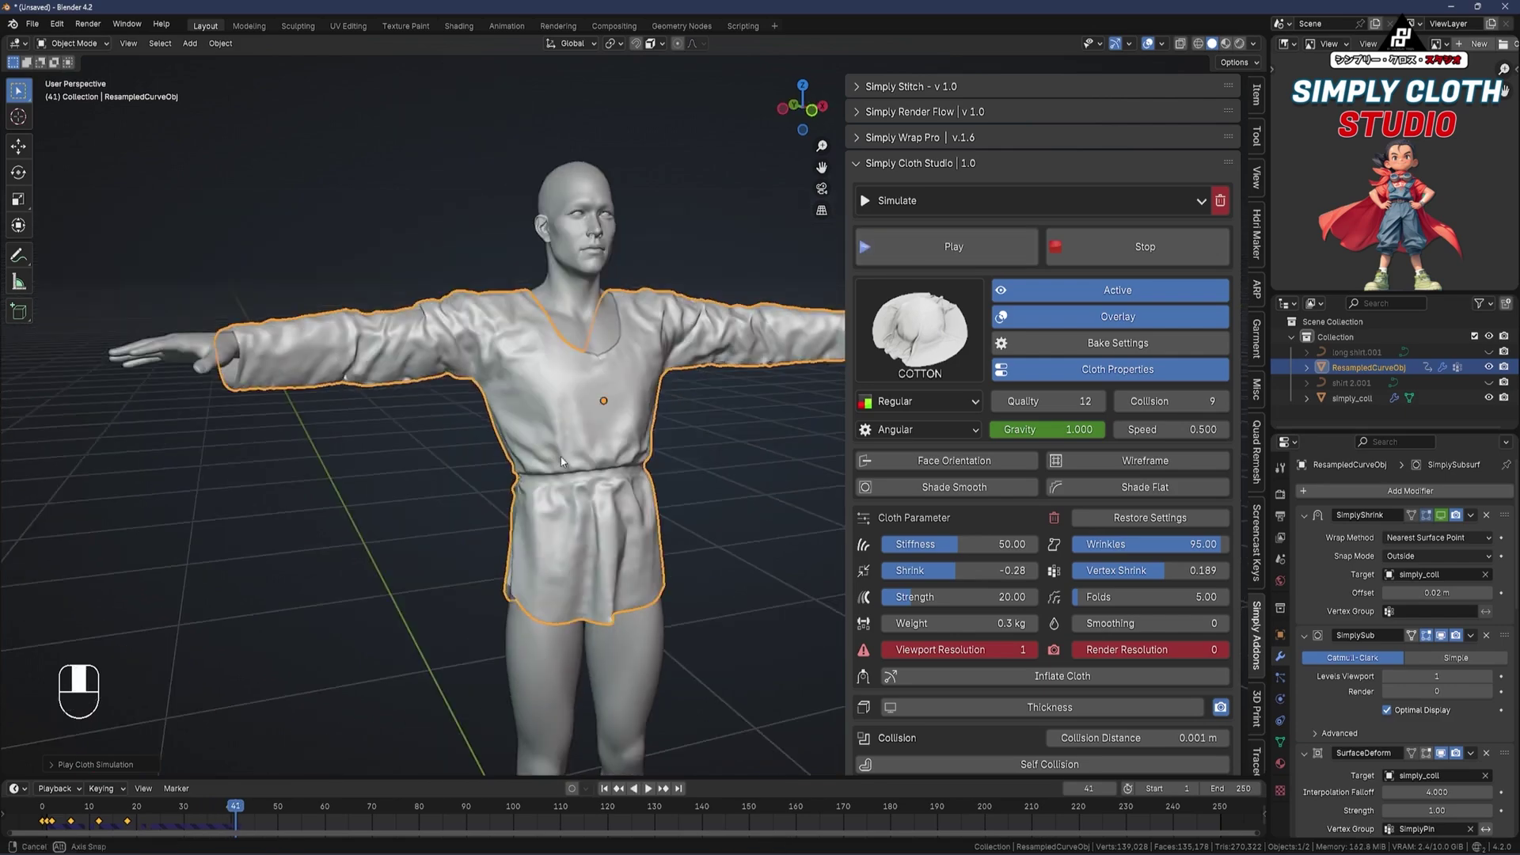
left_click(968, 261)
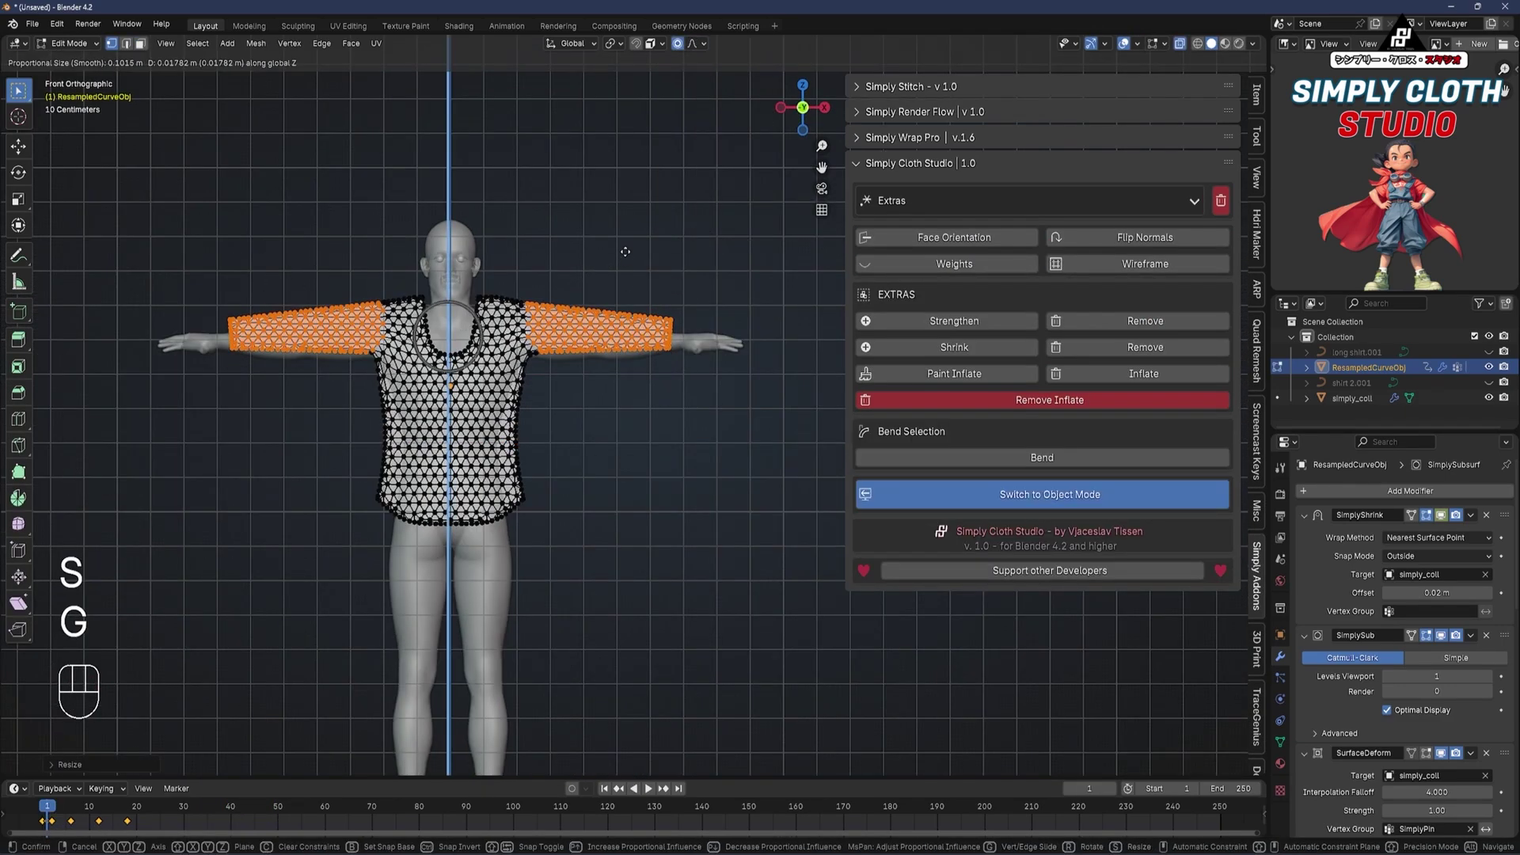
Scale the sleeve loops from top view and rerun the shirt simulation
key("Tab")
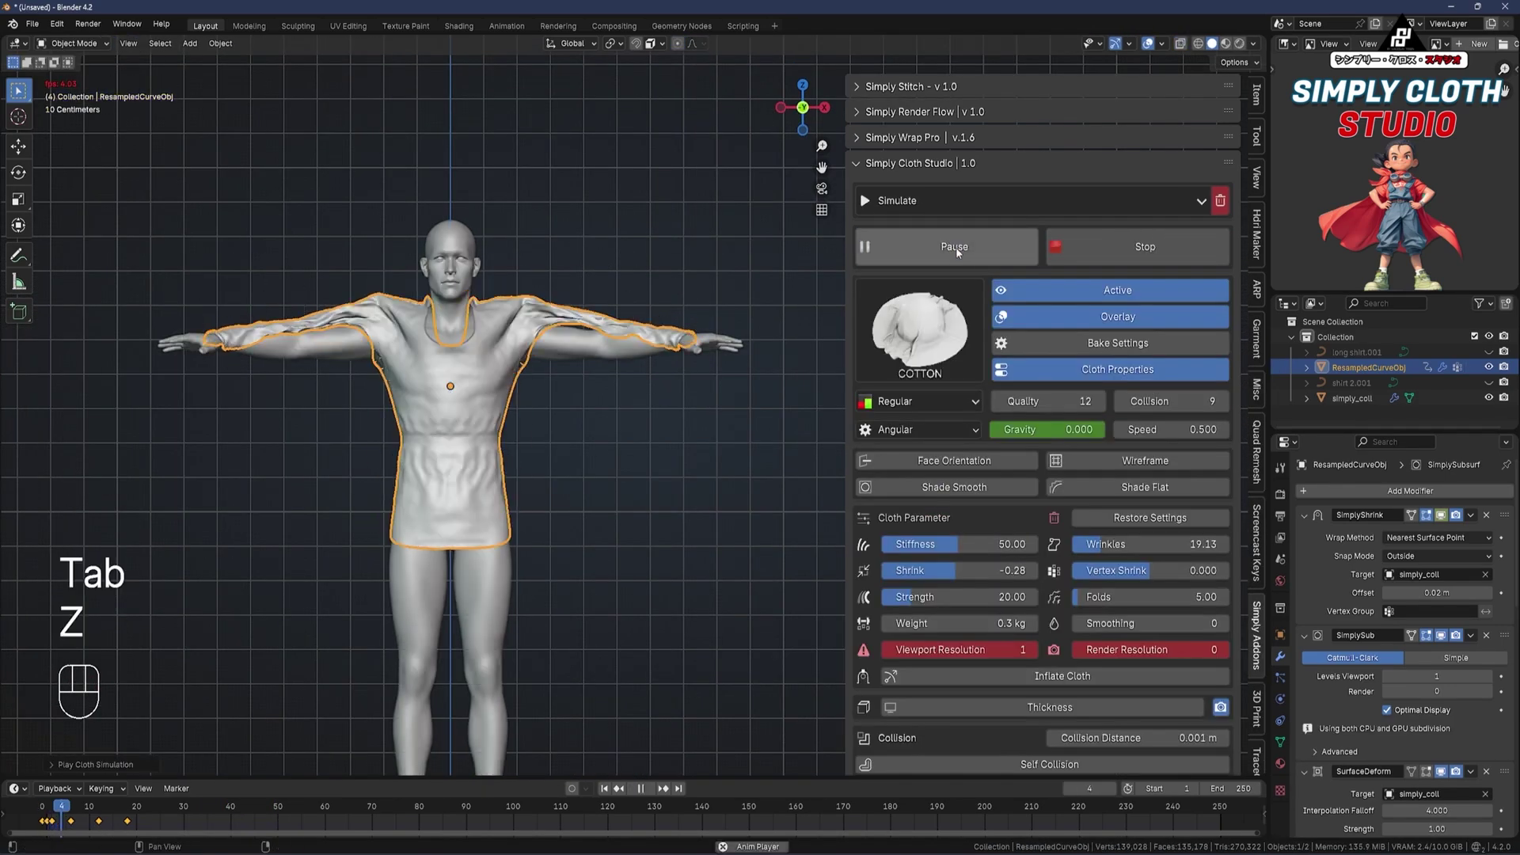
left_click(1000, 114)
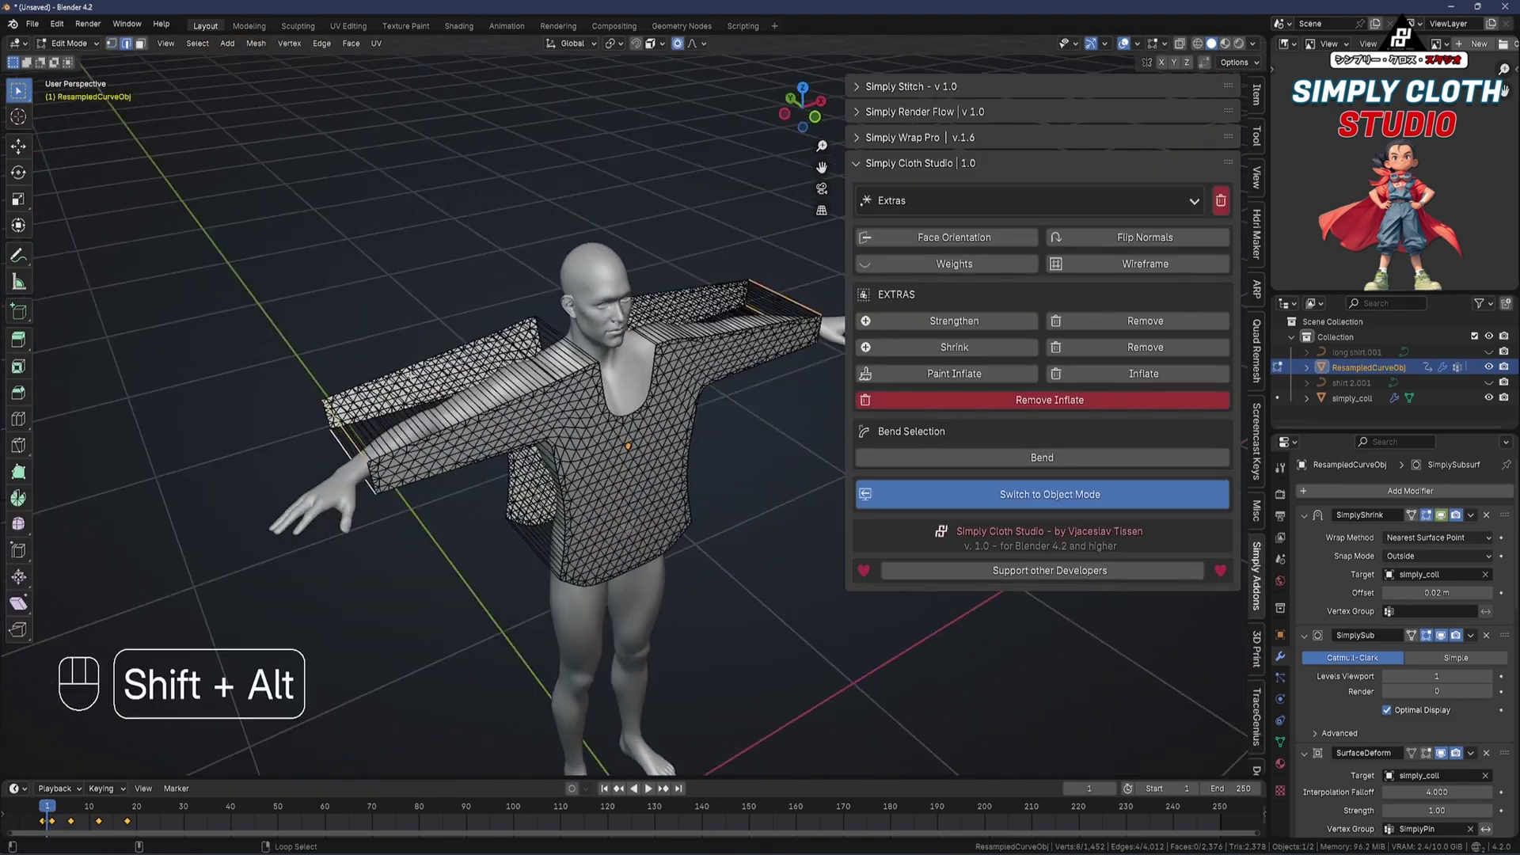
key("KP_7")
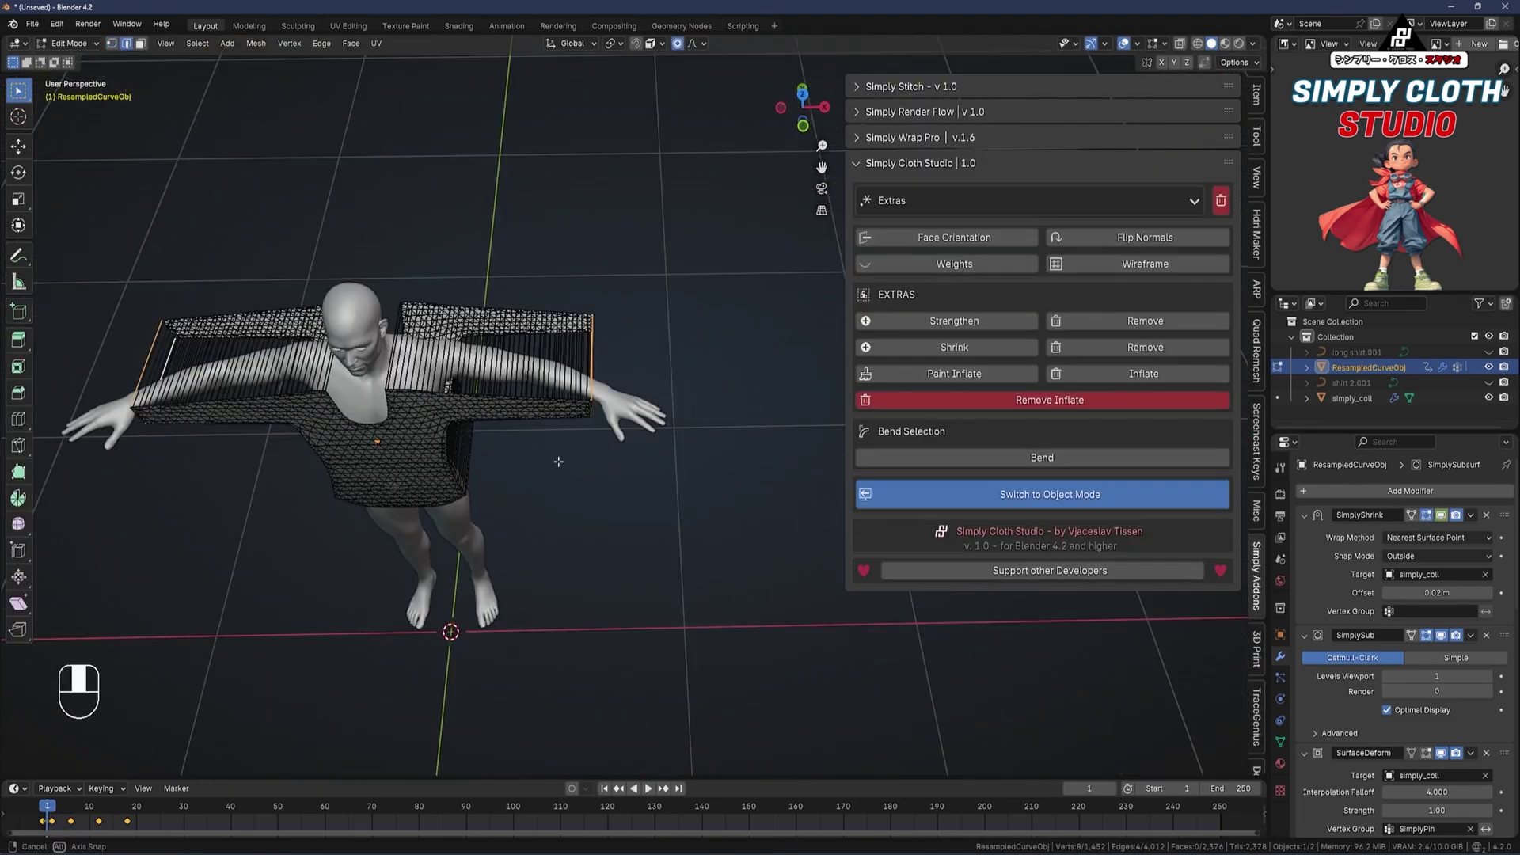
key("s")
key("s")
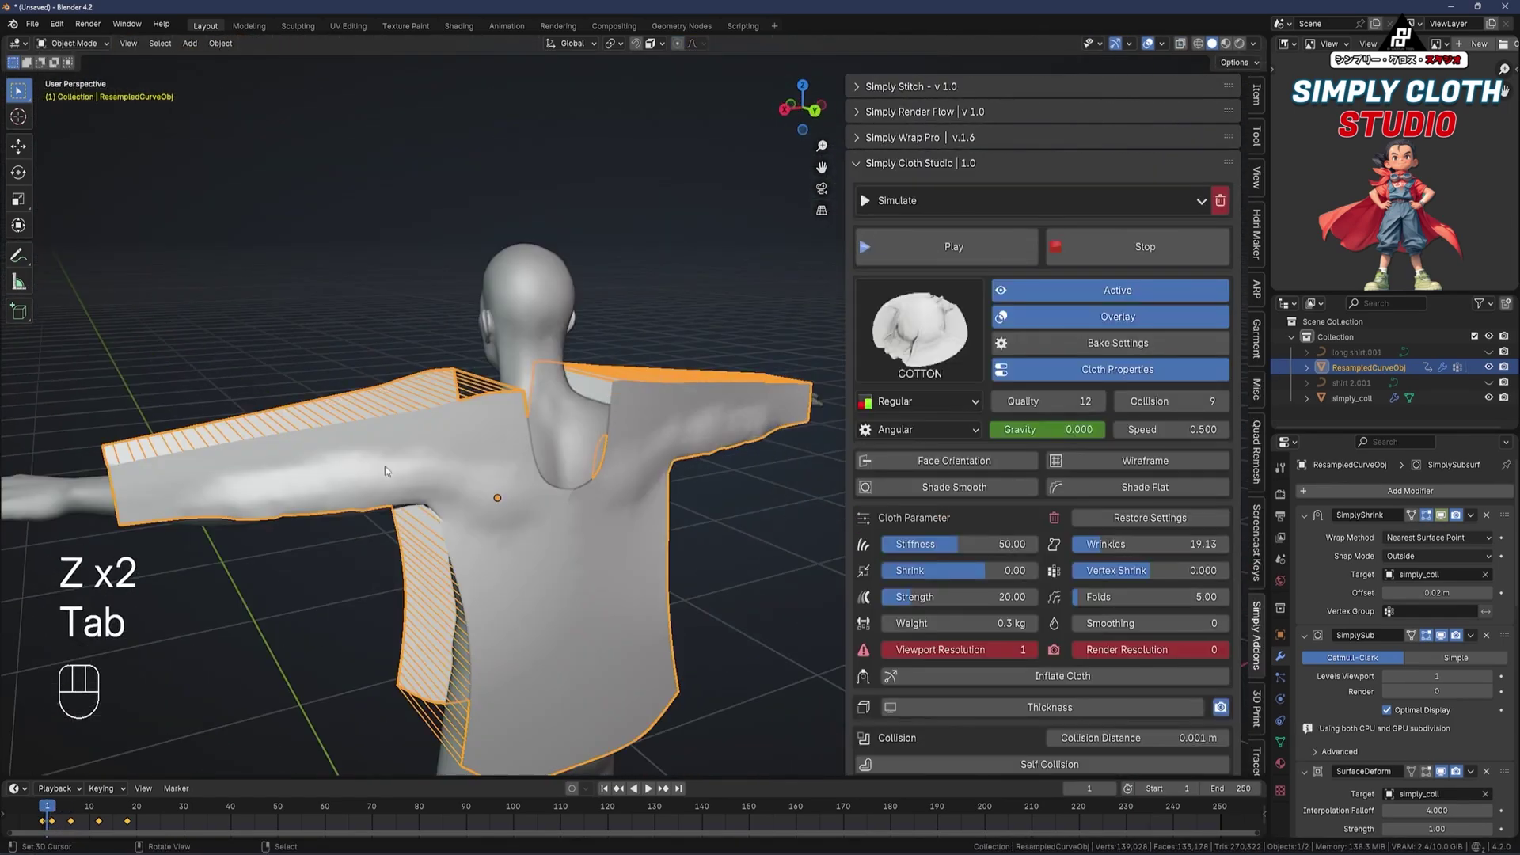
left_click(954, 246)
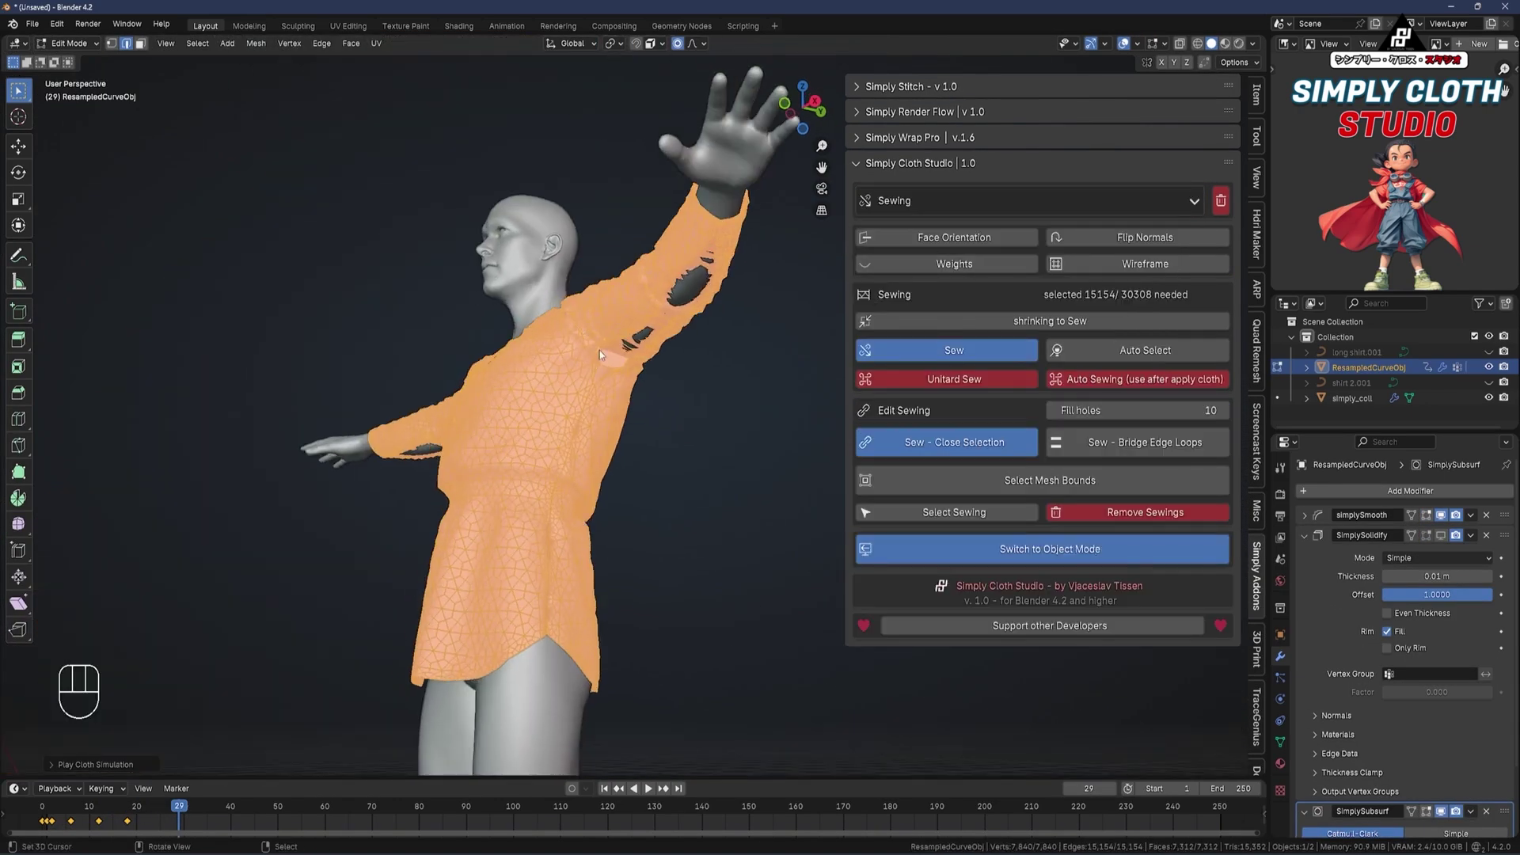
Work on the shirt's open edges in edge mode for sewing
key("Tab")
key("Tab")
key("2")
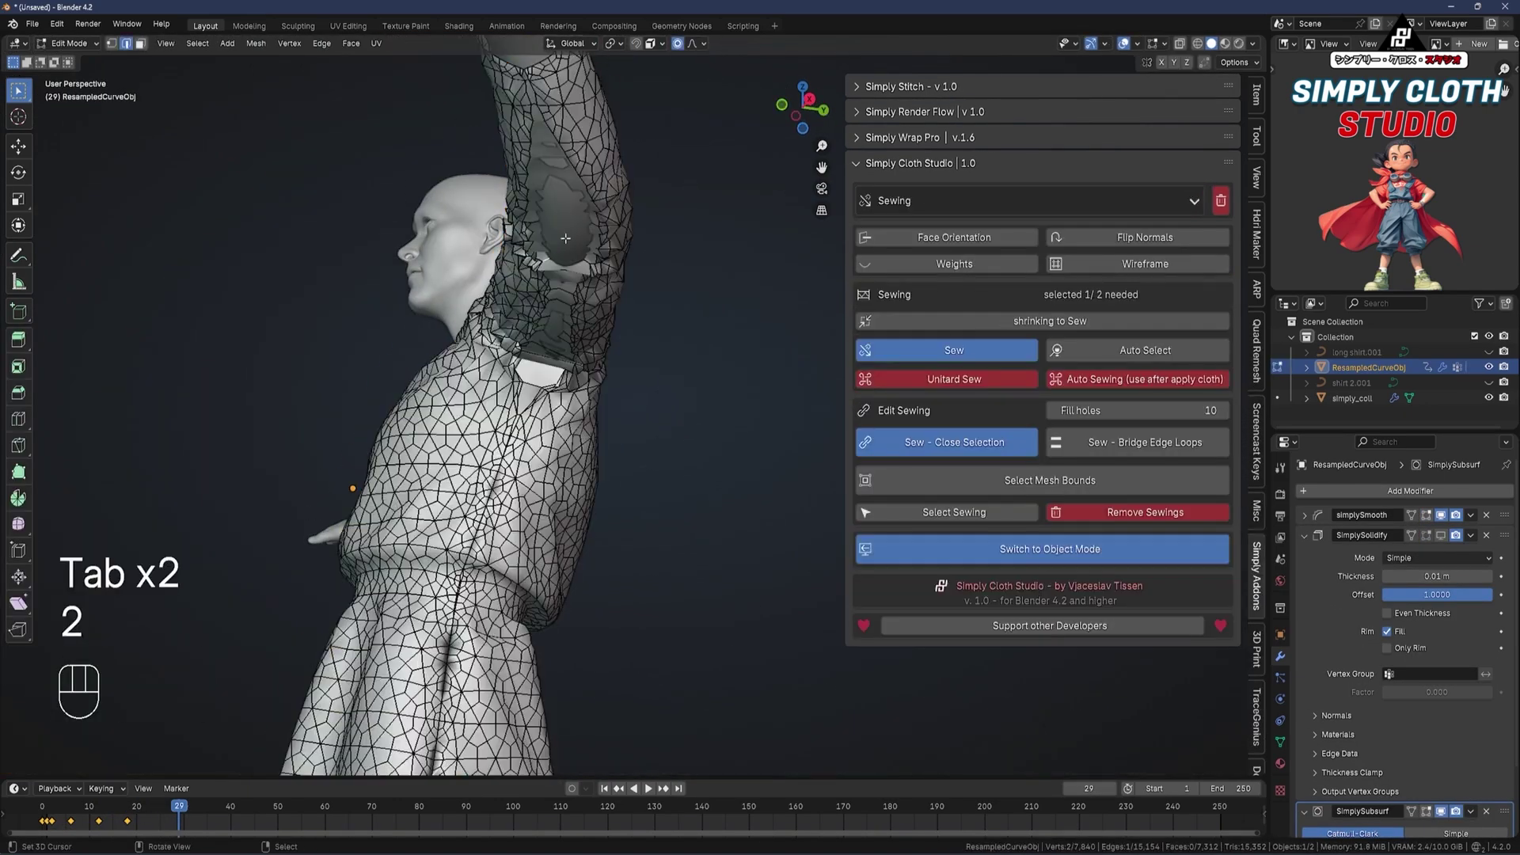
key("Tab")
Sculpt a cloth fold into the shirt armpit with the Cloth brush
key("f")
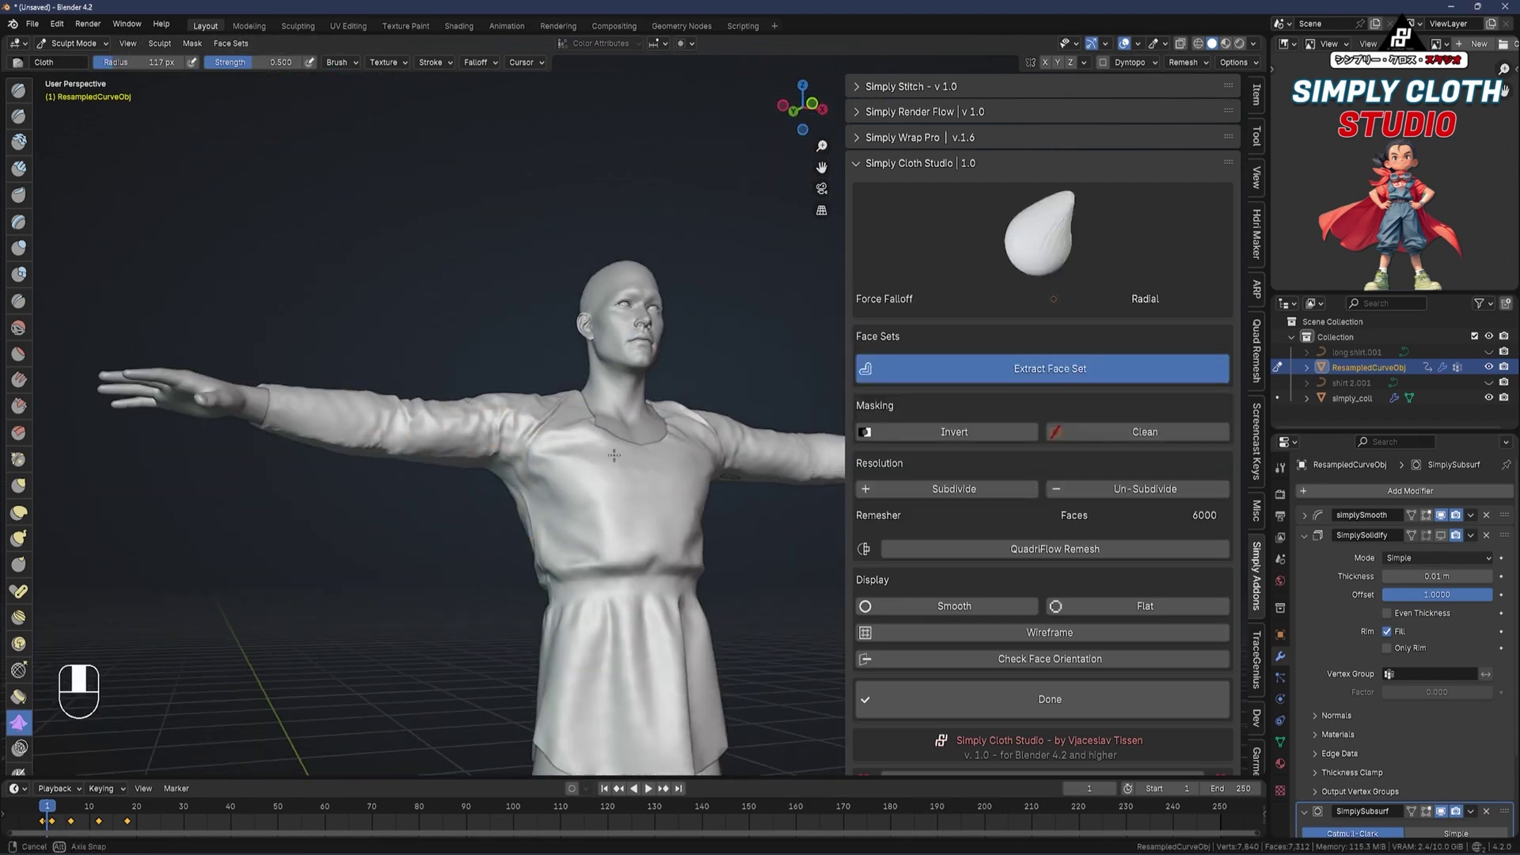
left_click_drag(507, 271, 514, 266)
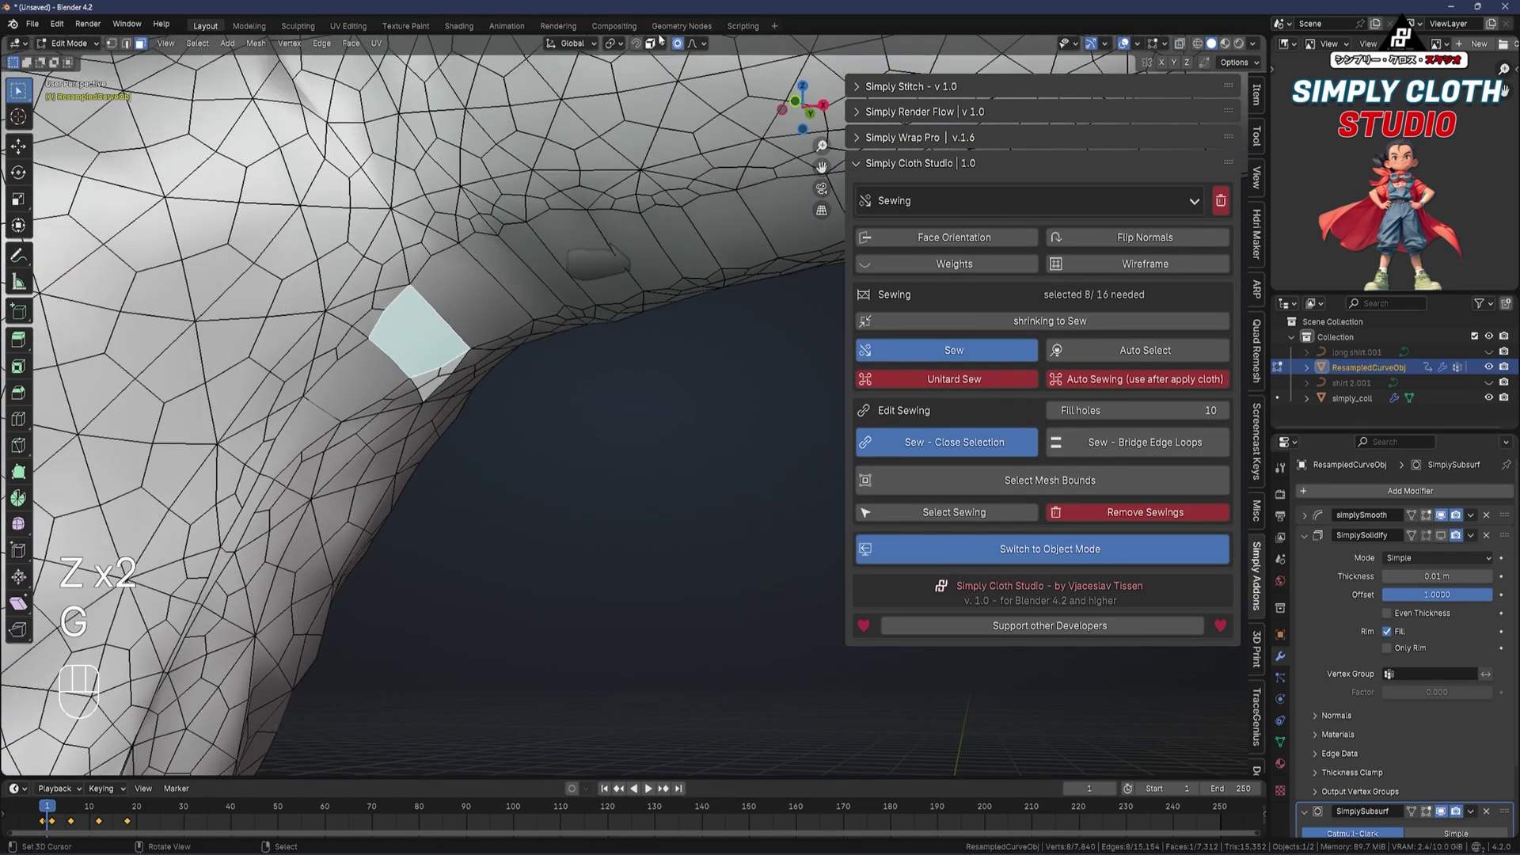
key("a")
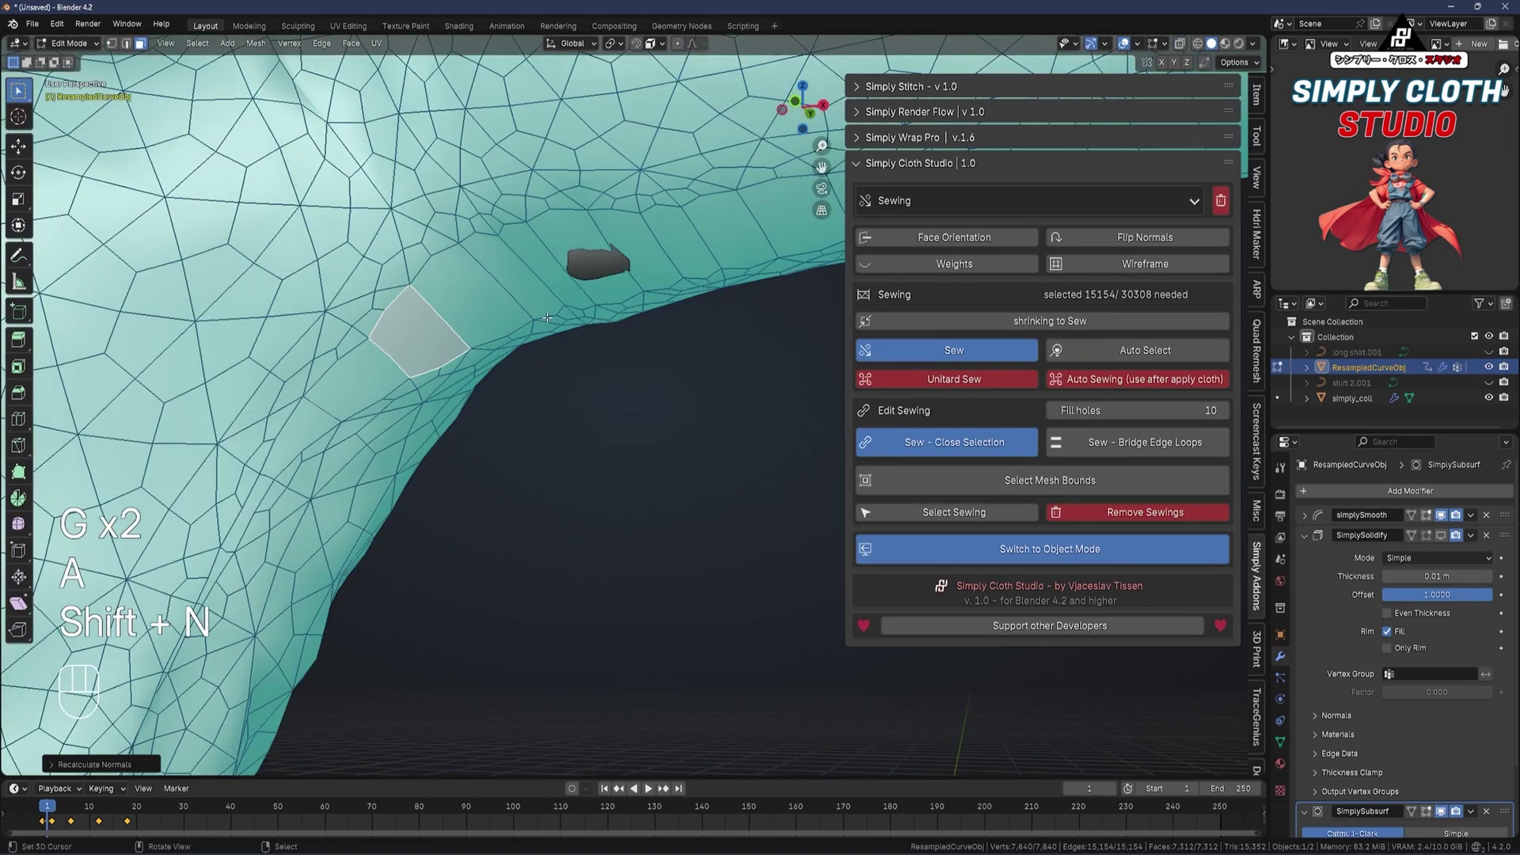
key("Tab")
key("a")
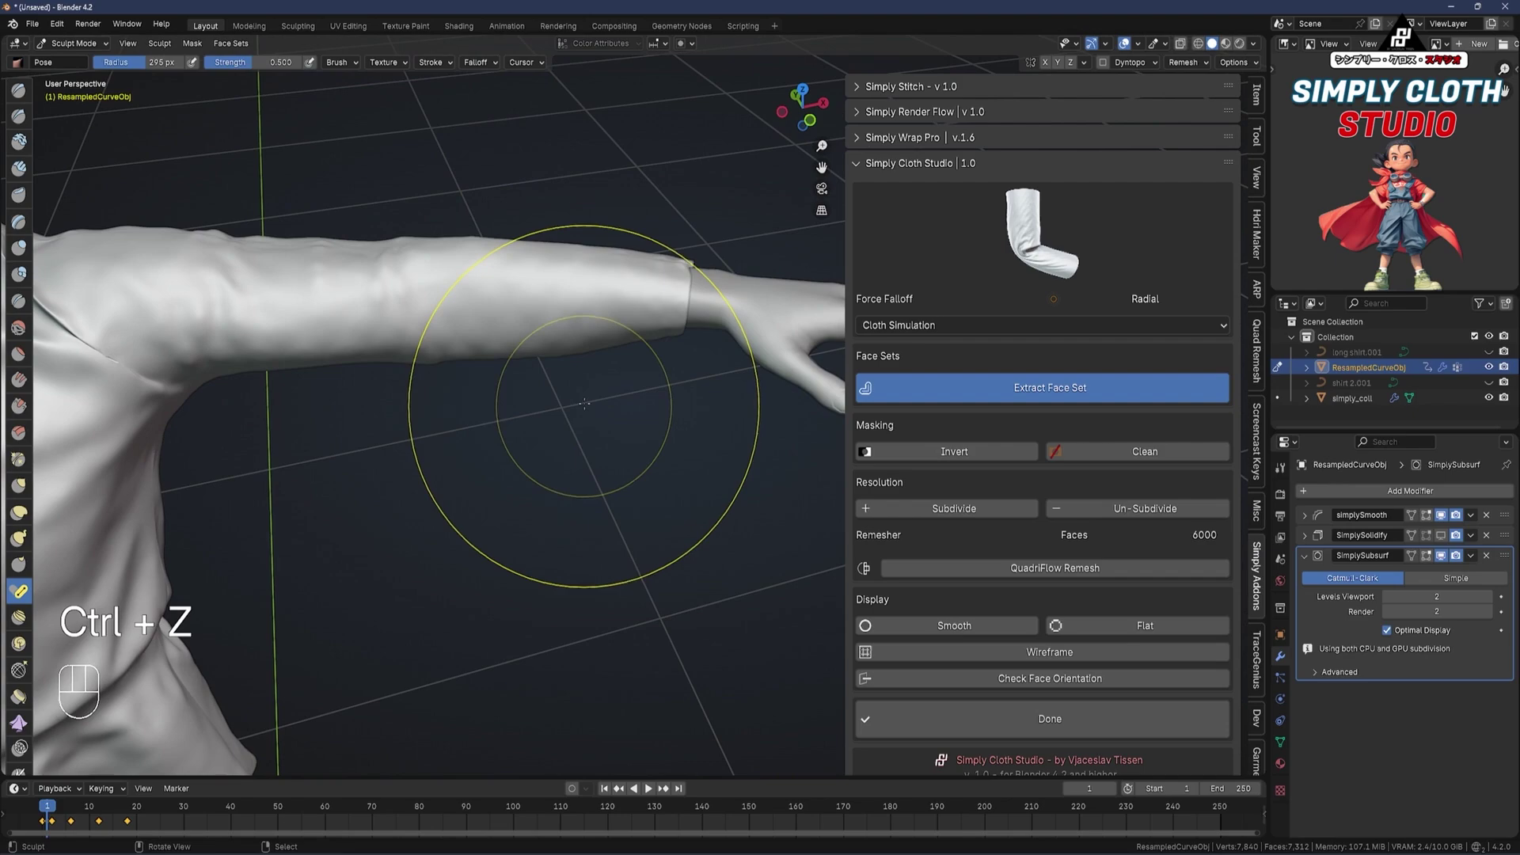
Resize the brush for the arm and reshape the shirt hem with a Boundary stroke
key("shift+space")
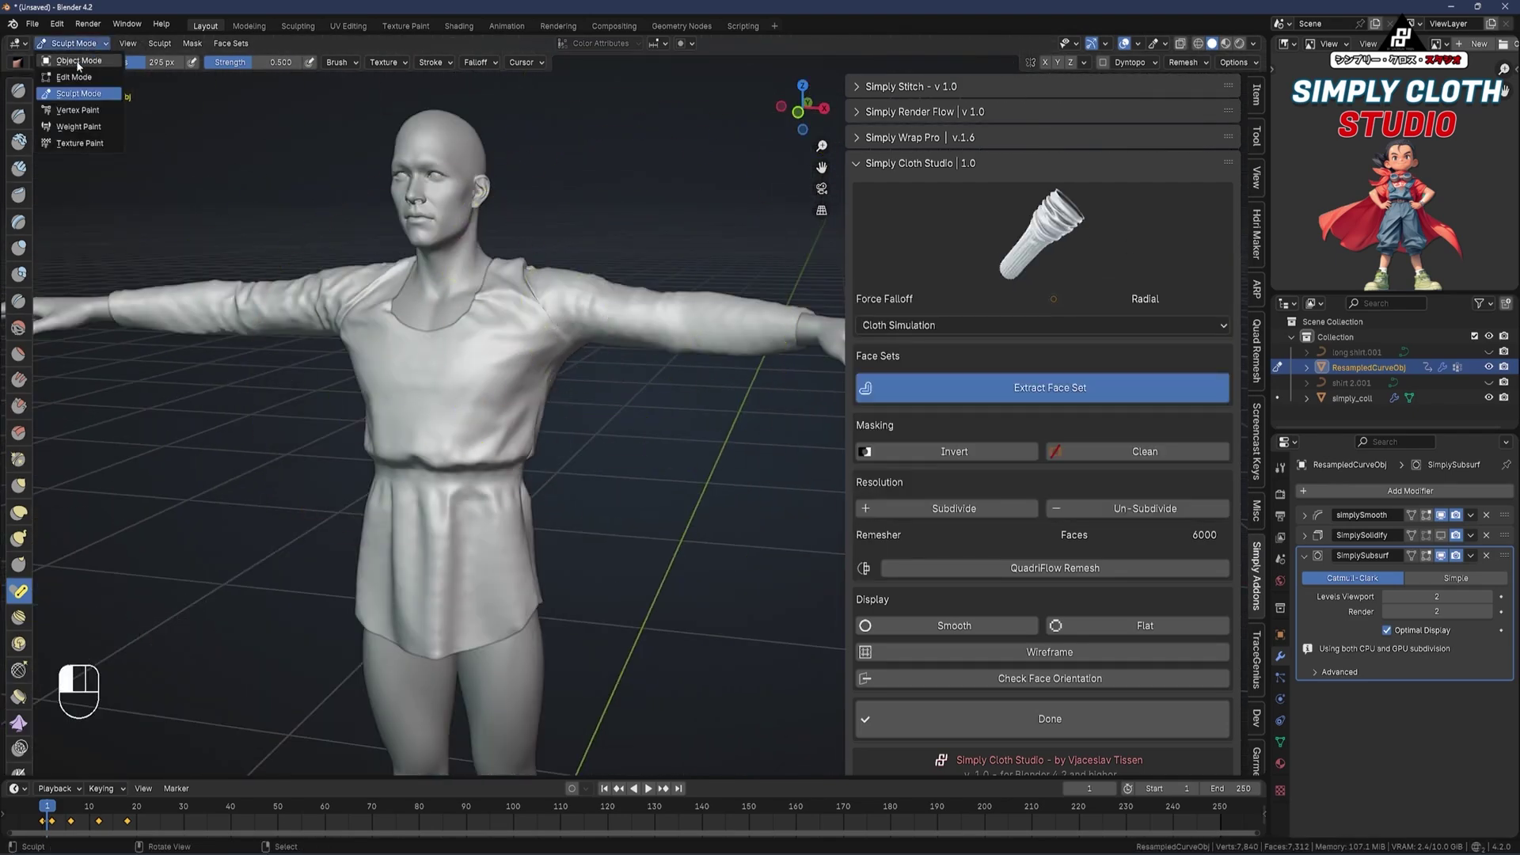
key("shift+space")
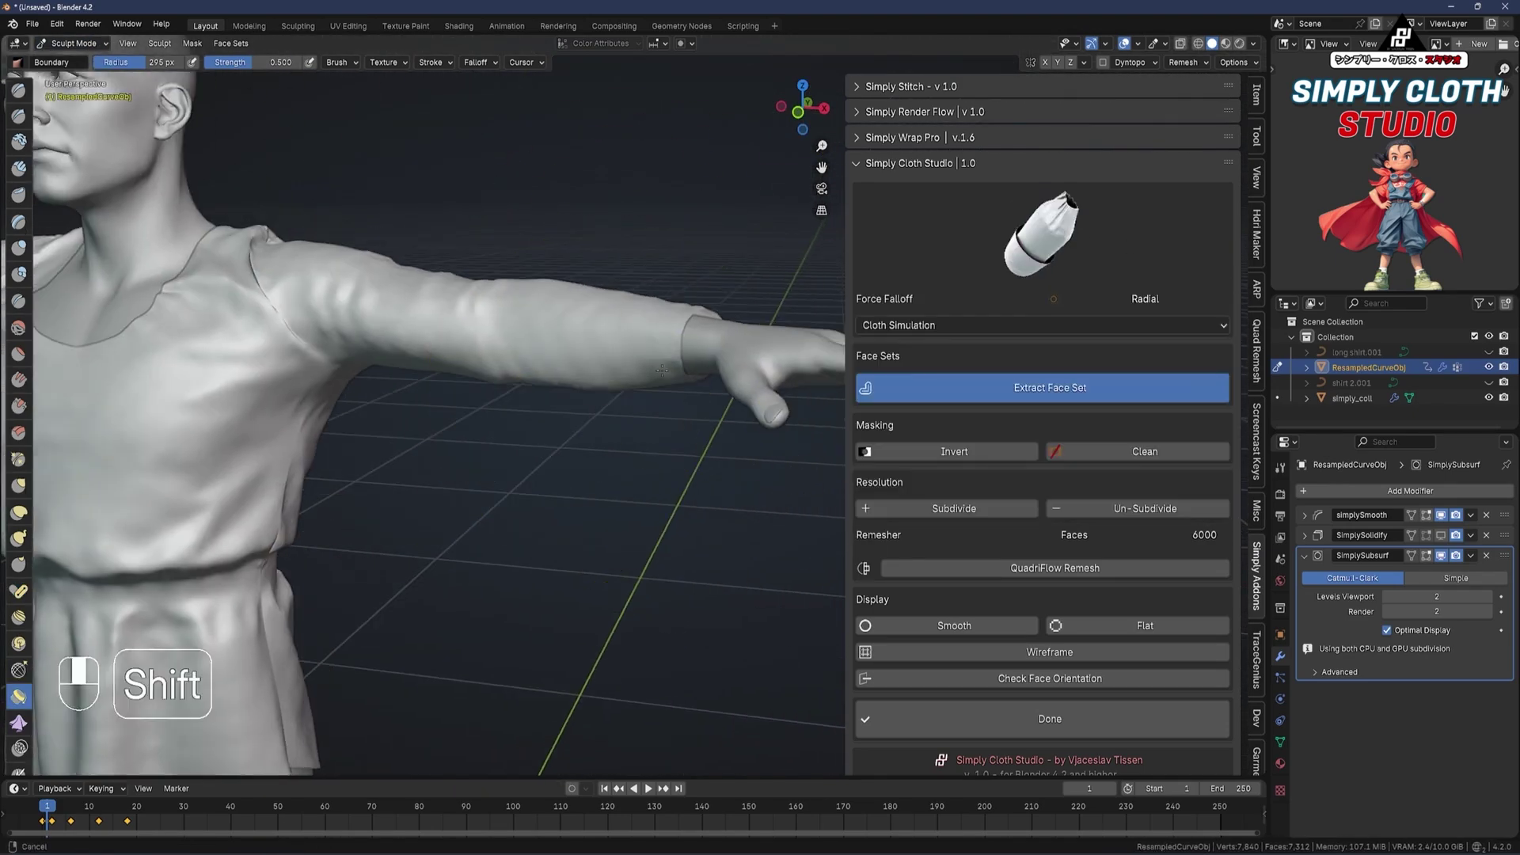
key("Tab")
key("Tab")
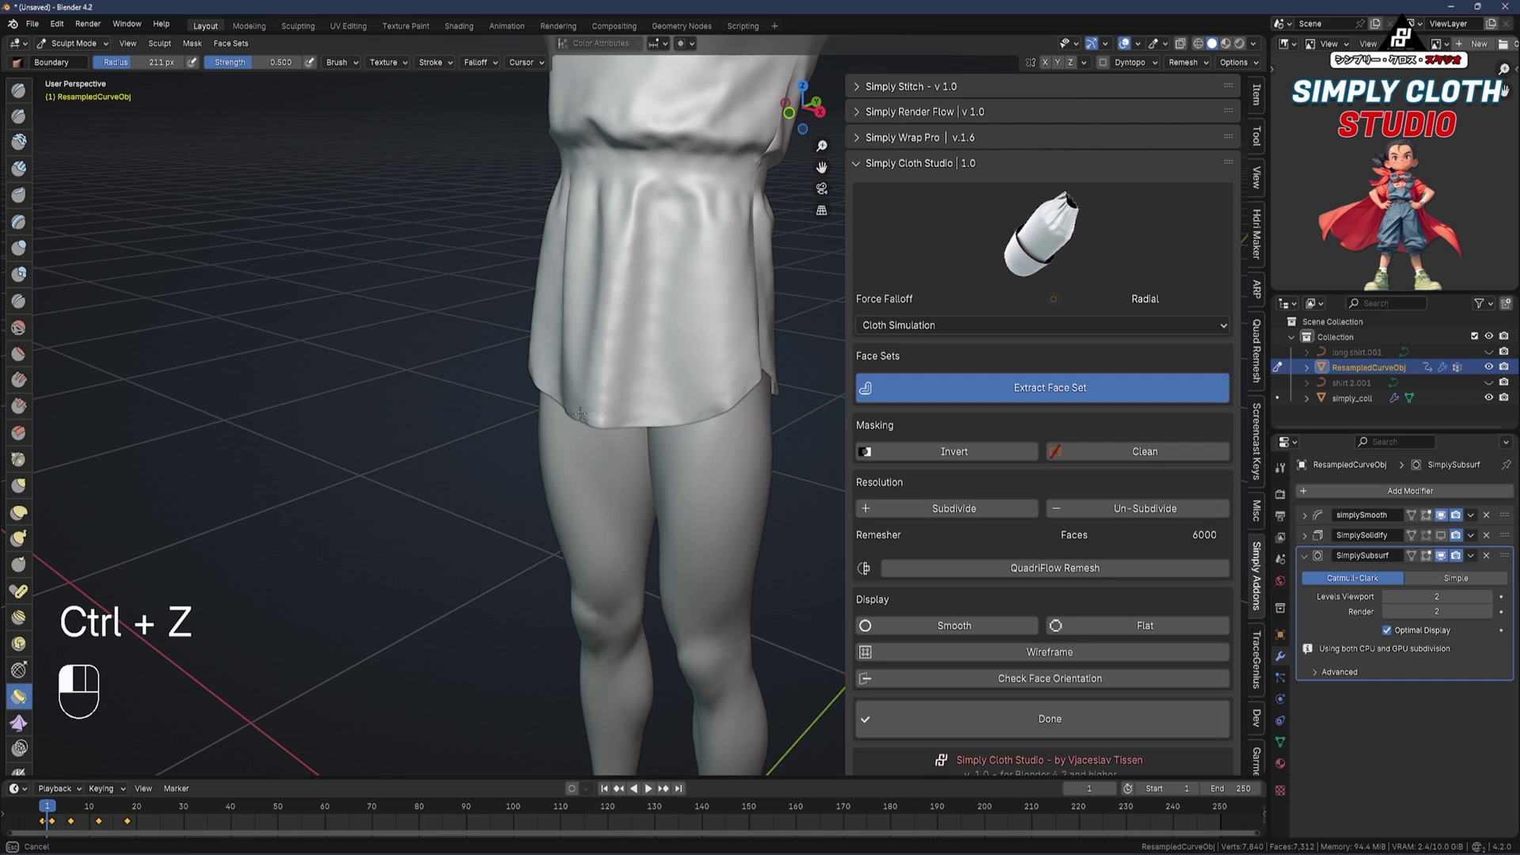
left_click_drag(580, 413, 705, 392)
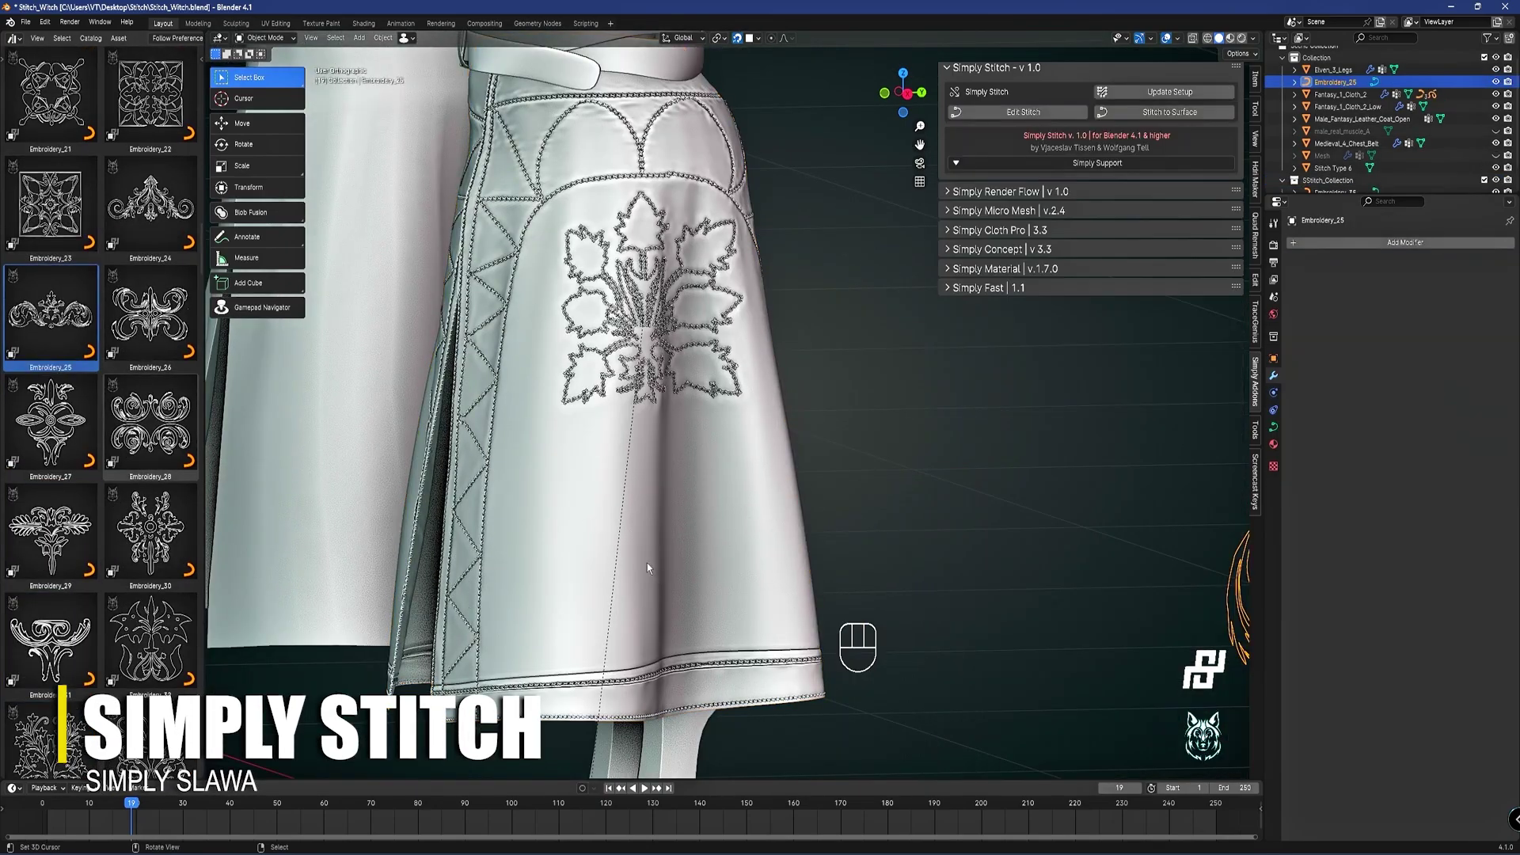
Move Embroidery_25 lower on the skirt and draw an arc stitch line near the hem
left_click_drag(648, 563, 740, 571)
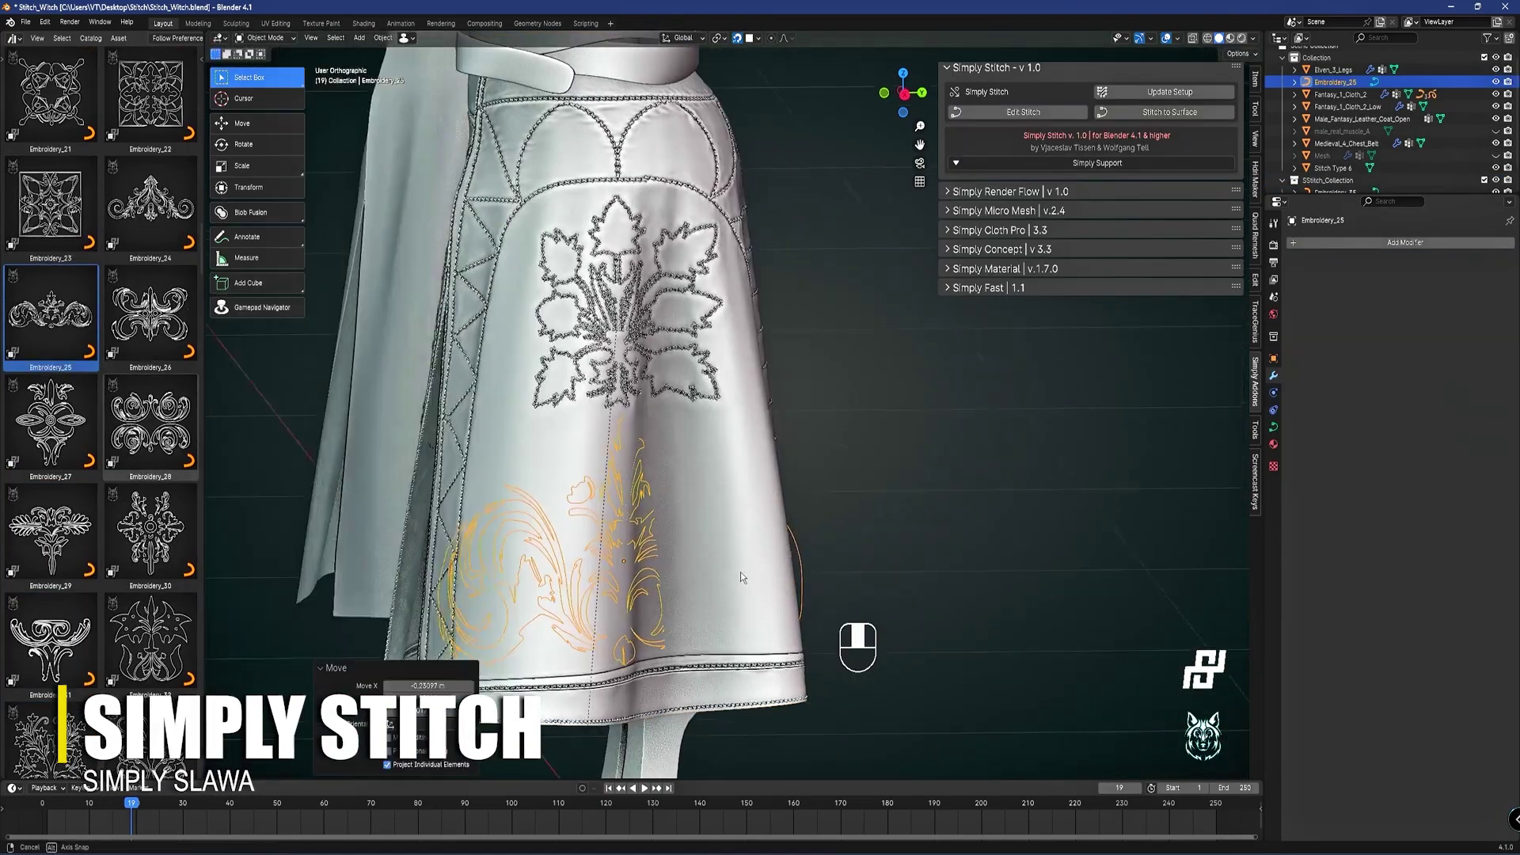
key("g")
key("g")
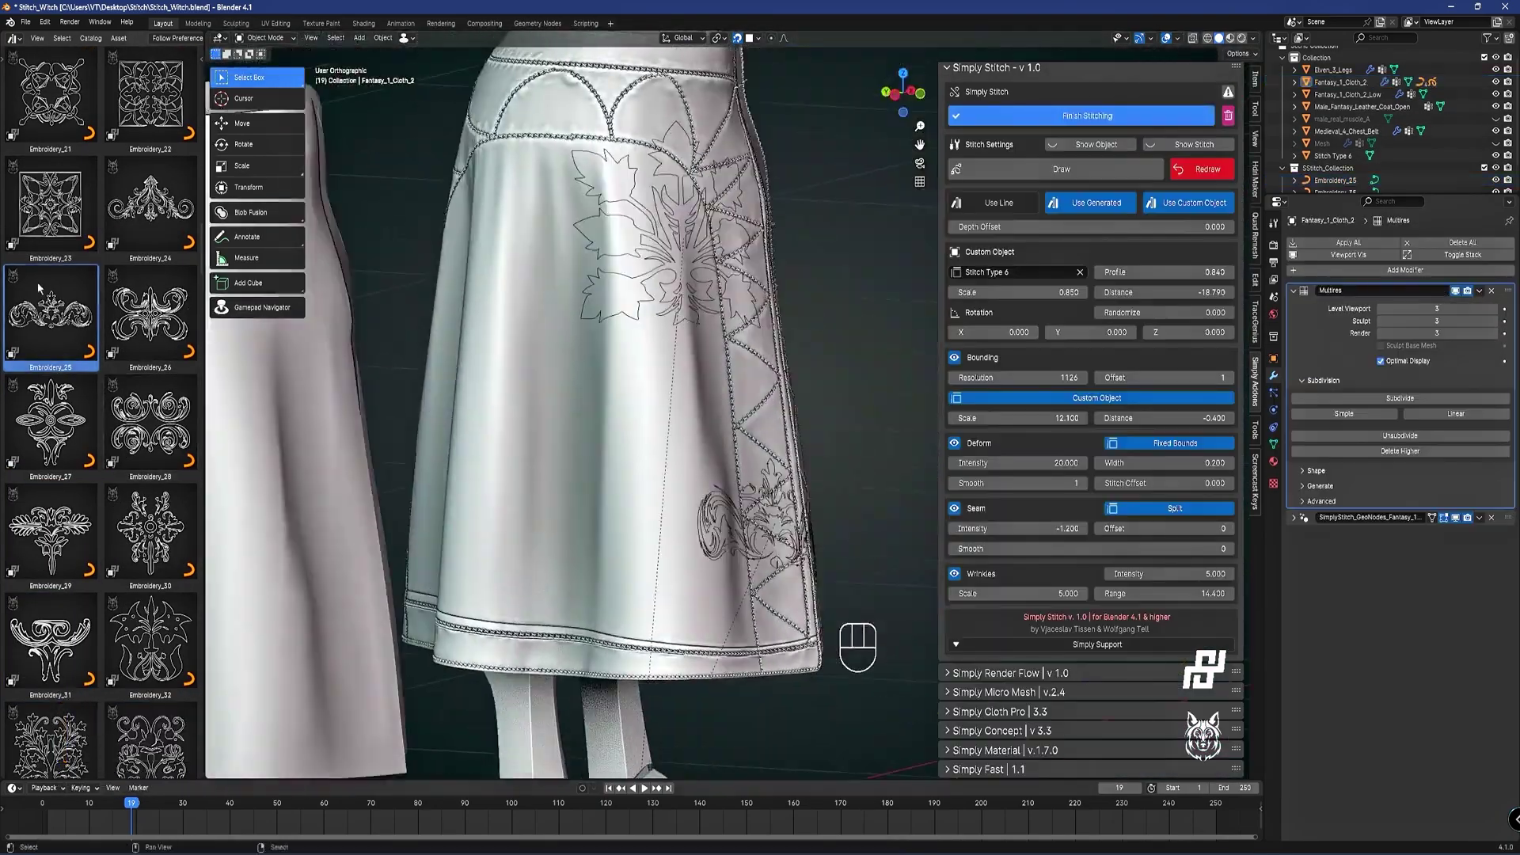
scroll(66, 362, "up", 5)
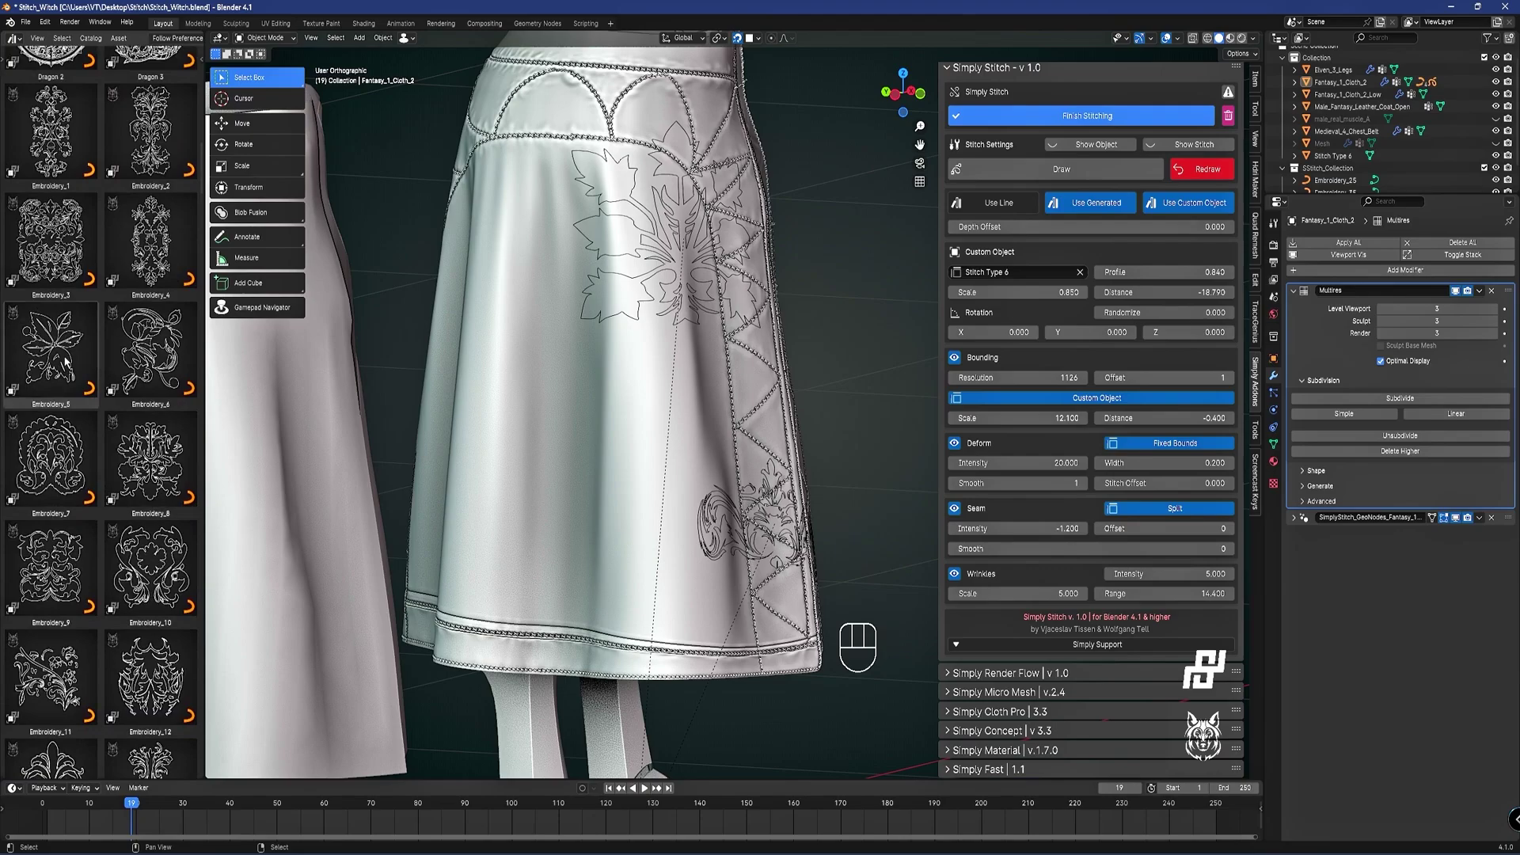
scroll(66, 362, "up", 2)
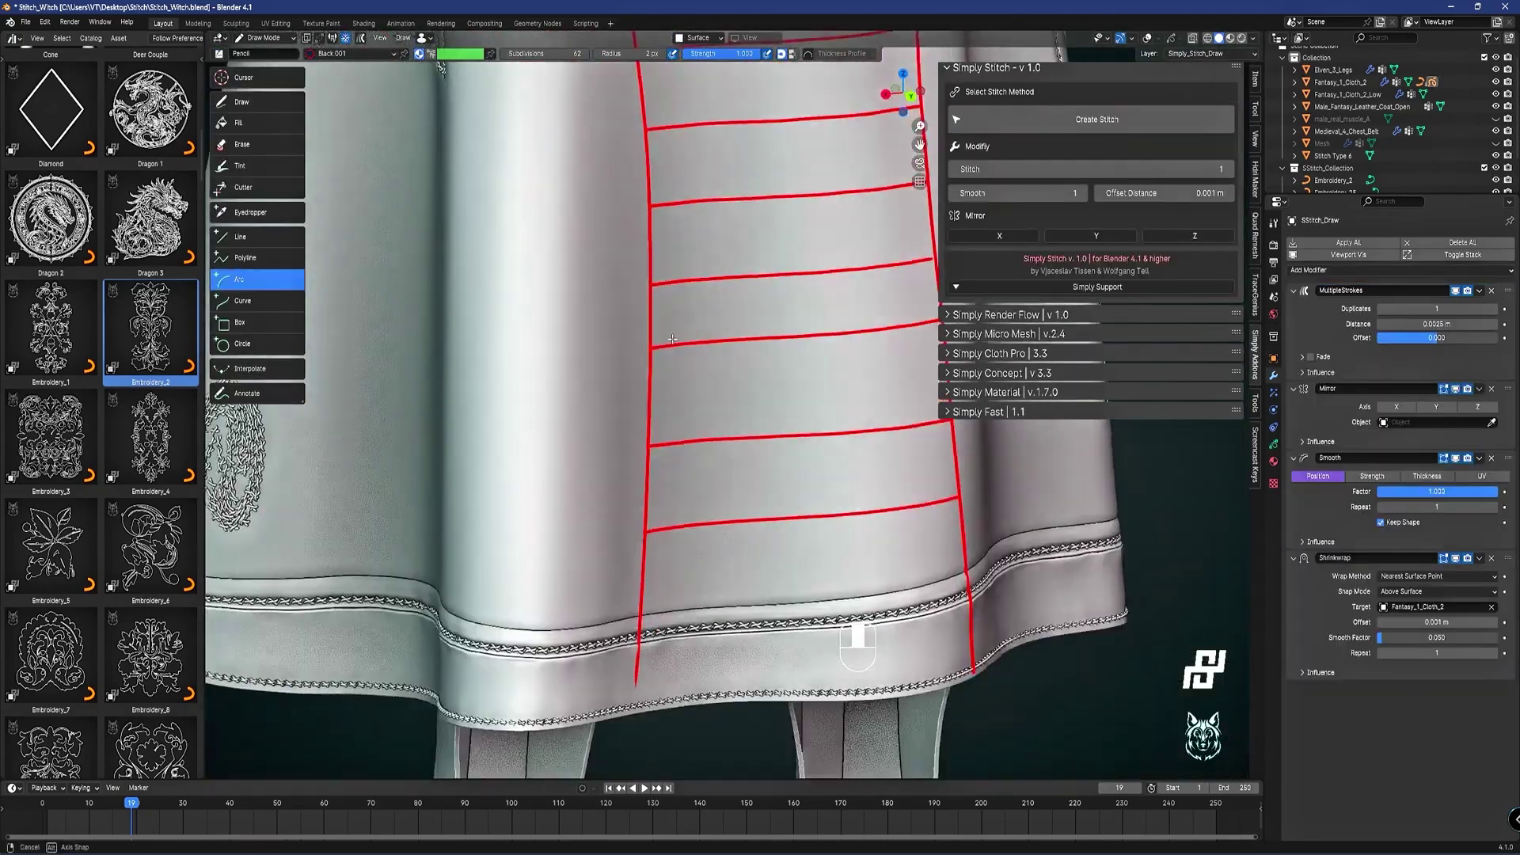
left_click_drag(577, 672, 662, 488)
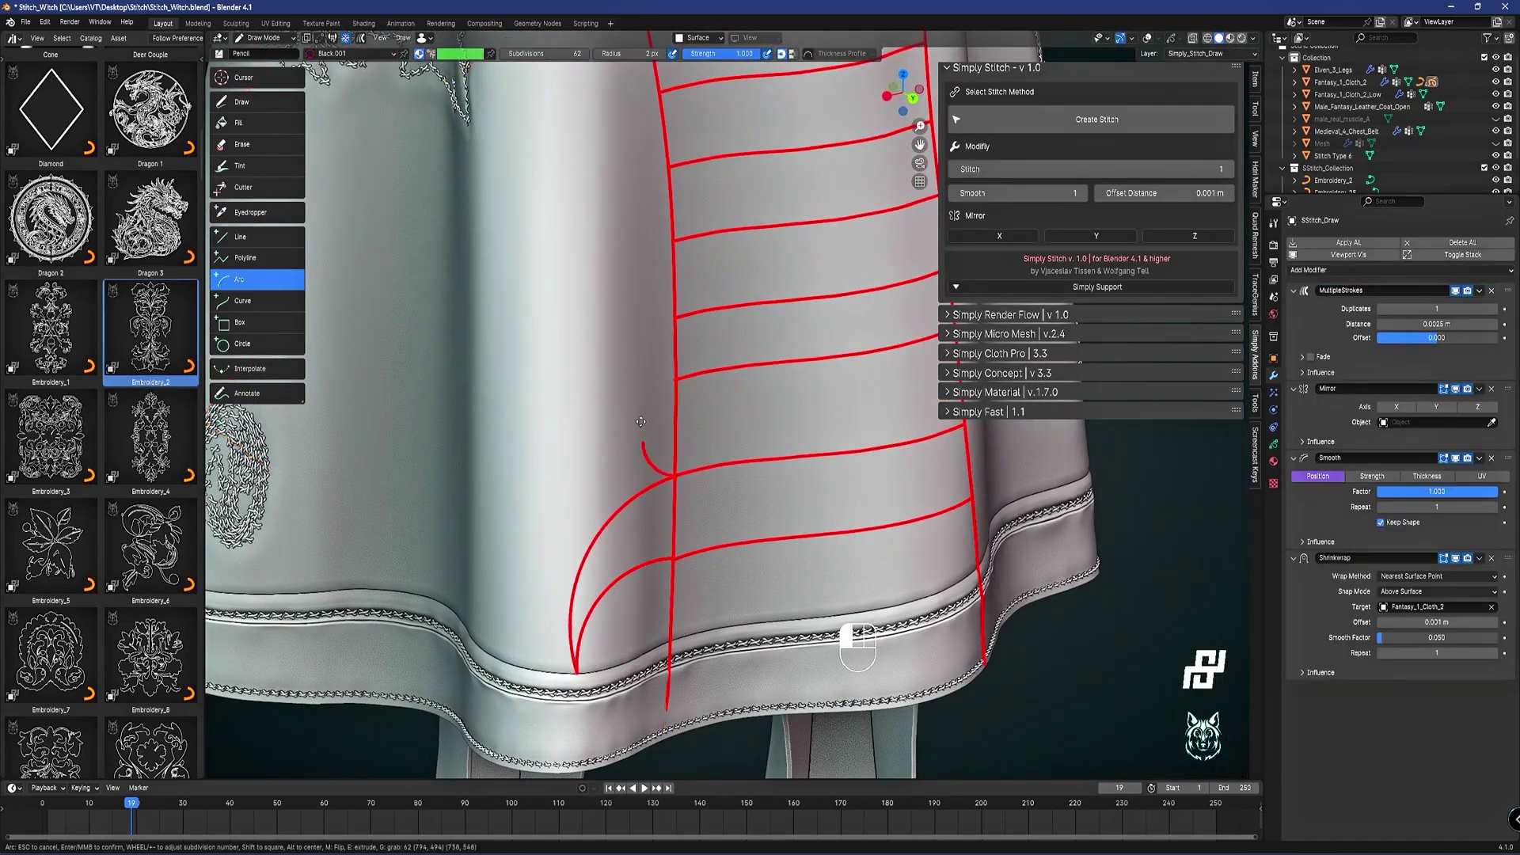
middle_click_drag(427, 193, 428, 353, "shift")
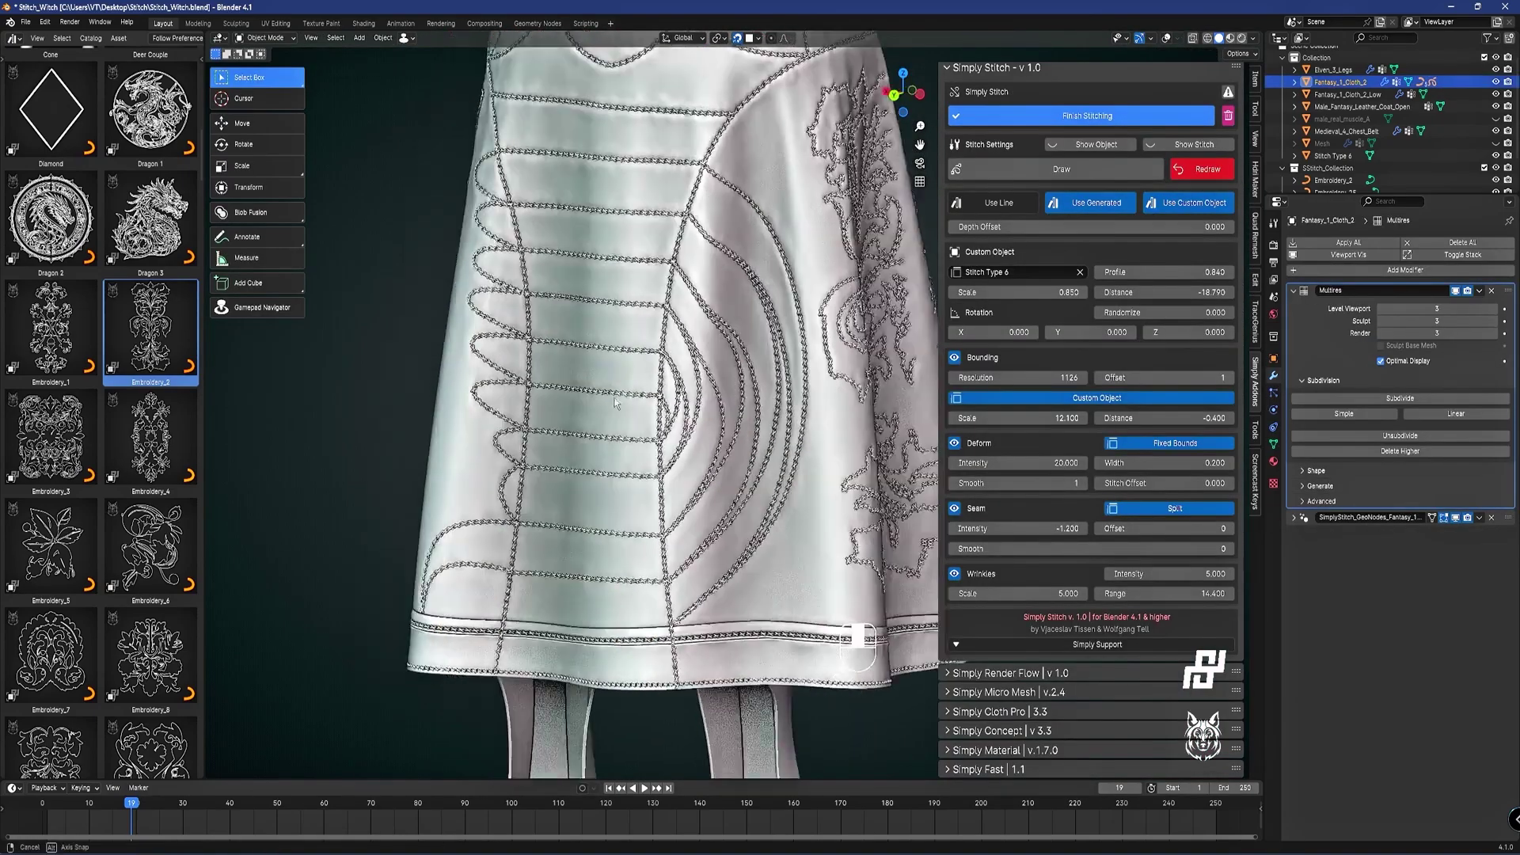
key("Tab")
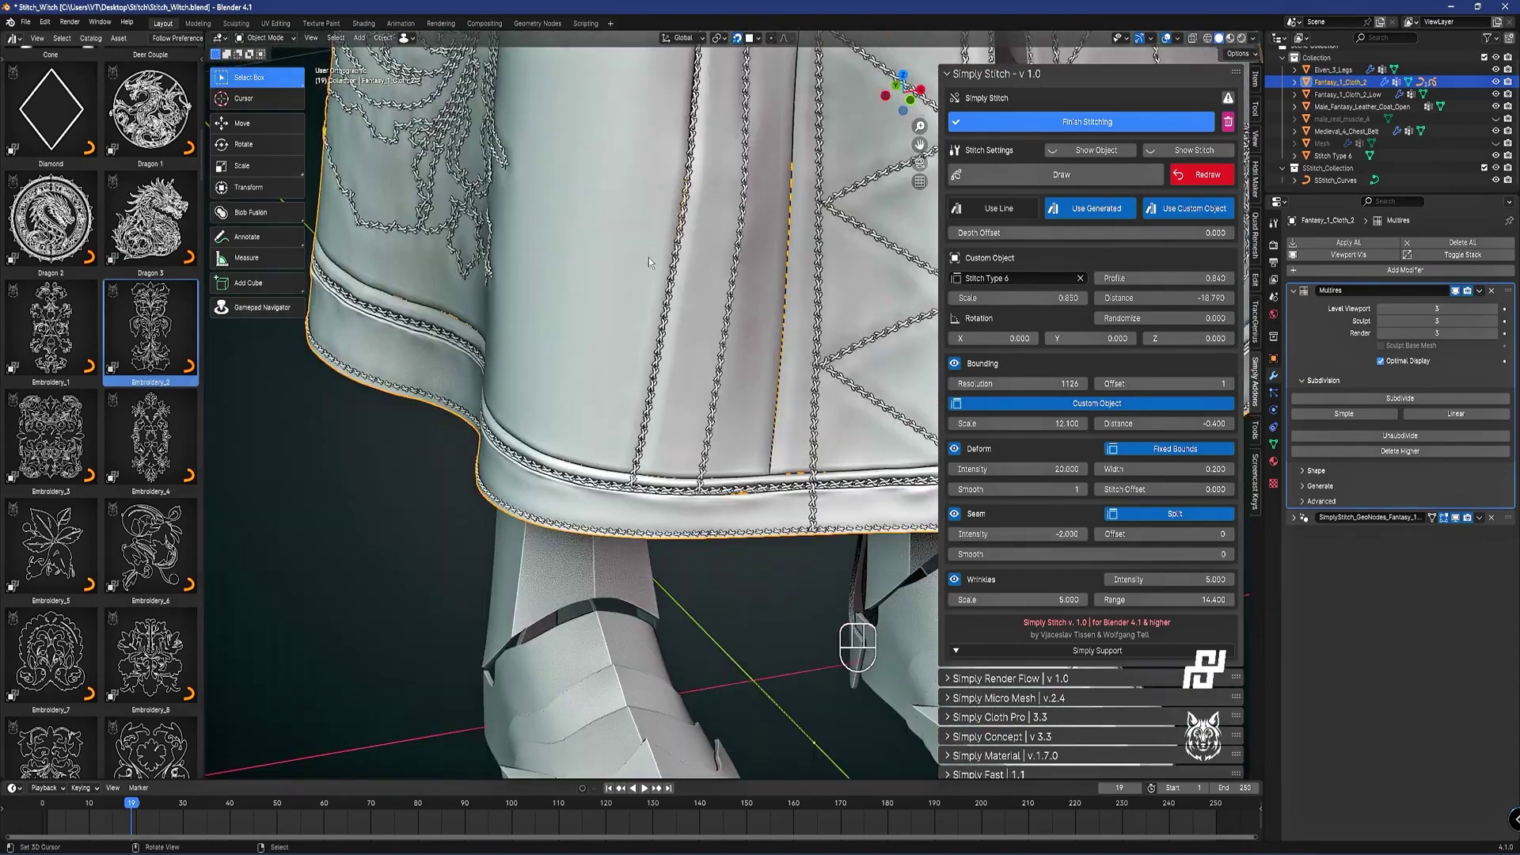
Select the shortest edge path along the skirt hem for a seam
middle_click_drag(648, 259, 741, 291)
key("Tab")
left_click(694, 732, "ctrl+shift")
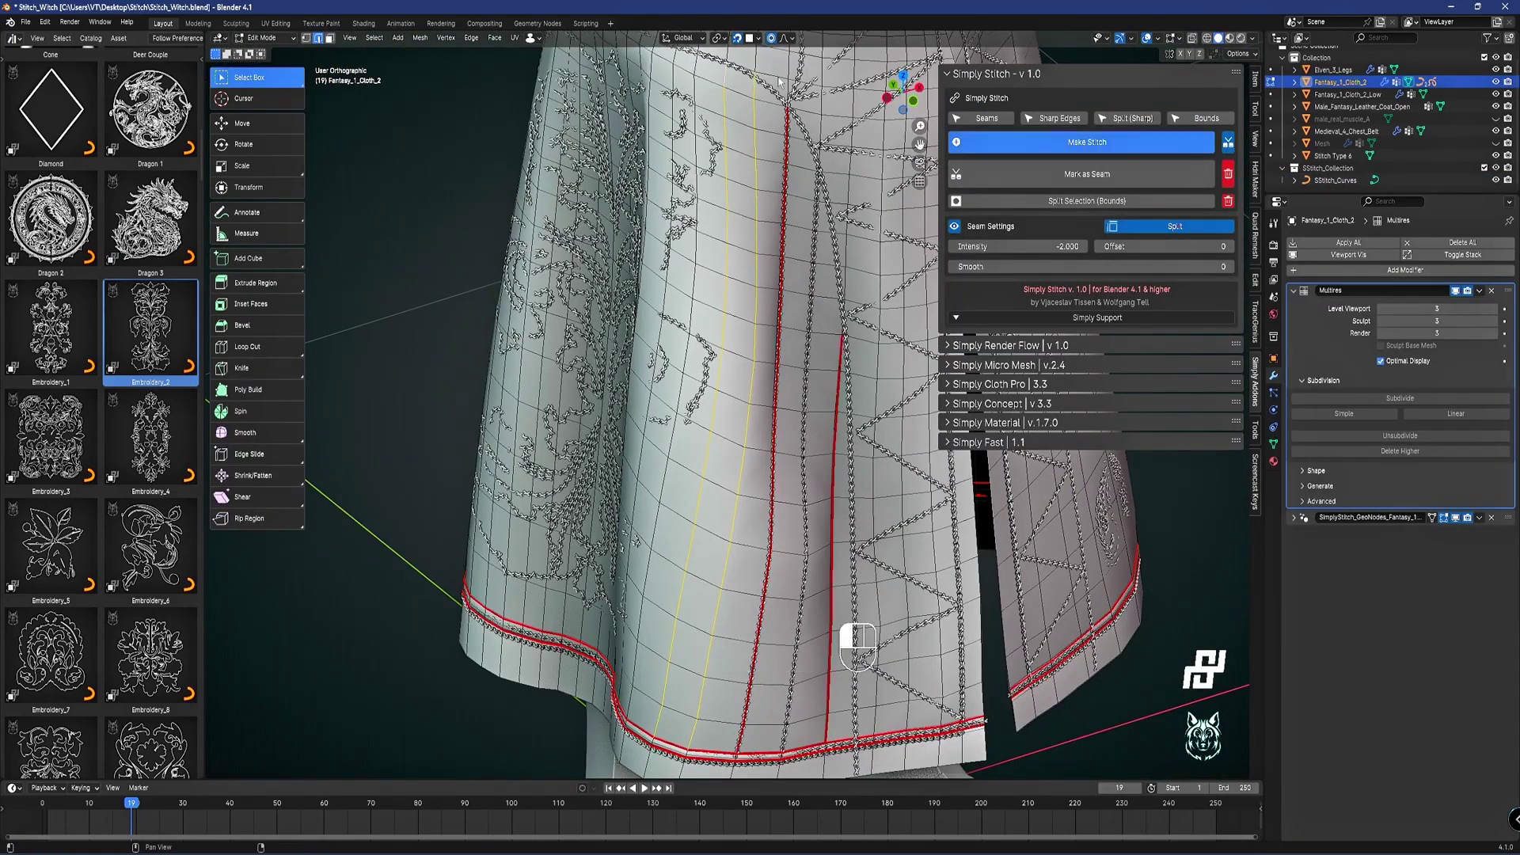
key("Tab")
scroll(749, 288, "down", 5)
middle_click_drag(749, 288, 515, 202)
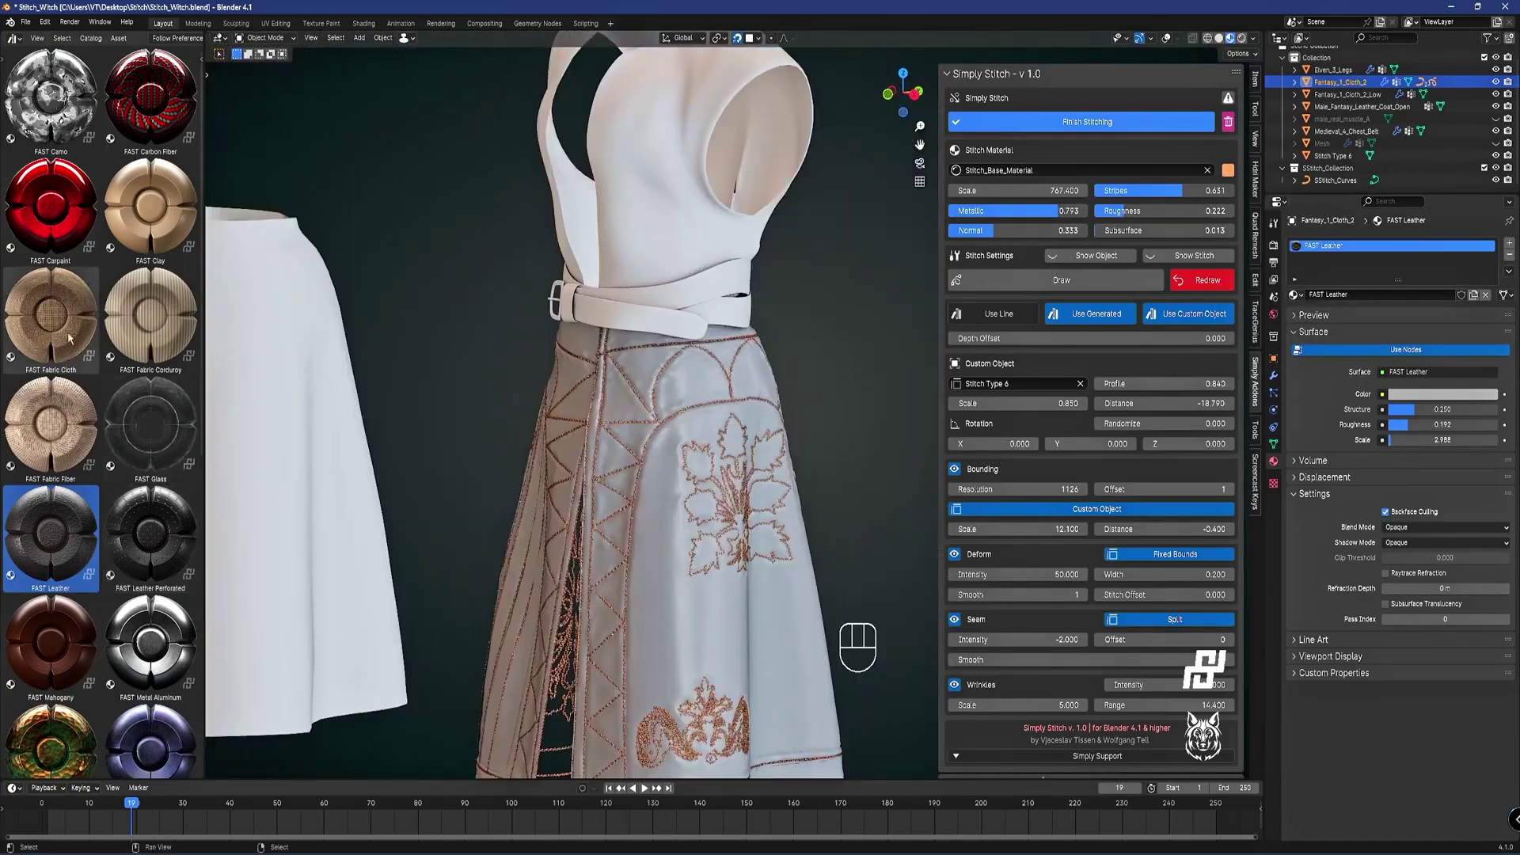
scroll(95, 490, "down", 8)
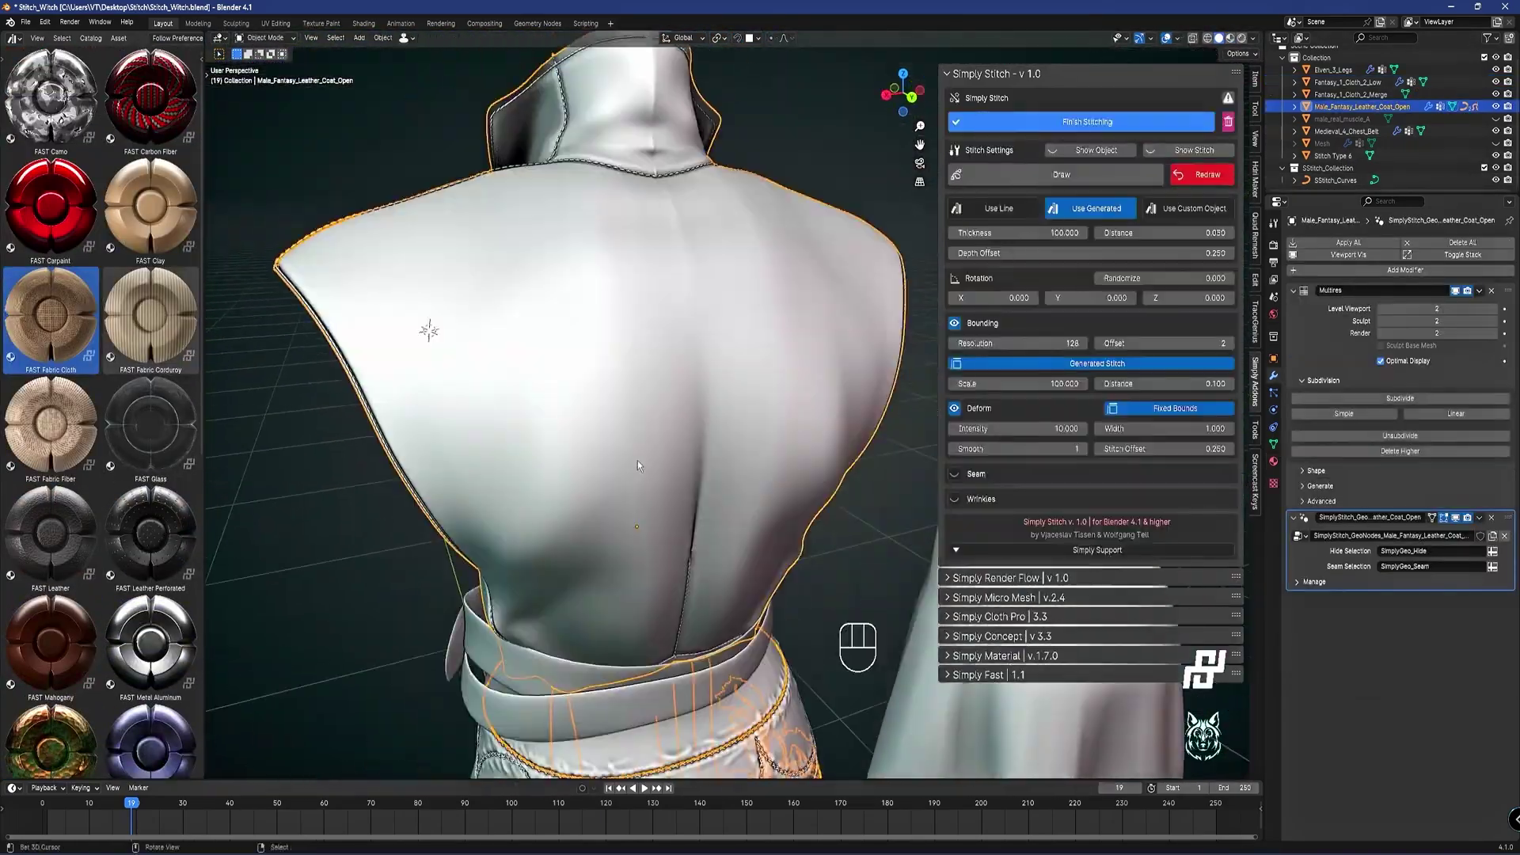
Select edge loops on the leather coat and check the stitching rows
key("Tab")
key("Tab")
key("2")
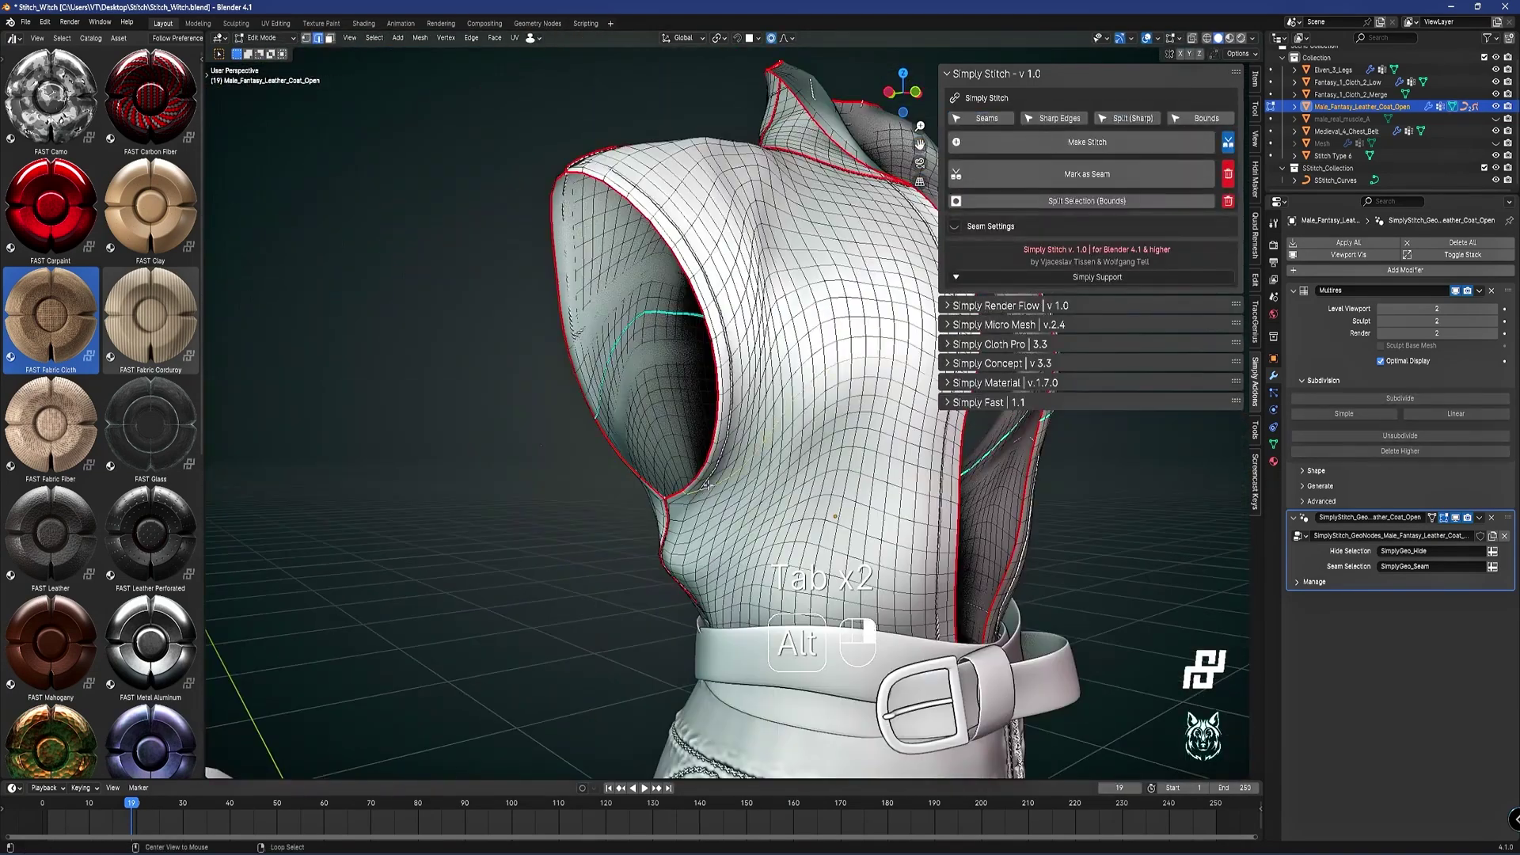
key("Tab")
key("Tab")
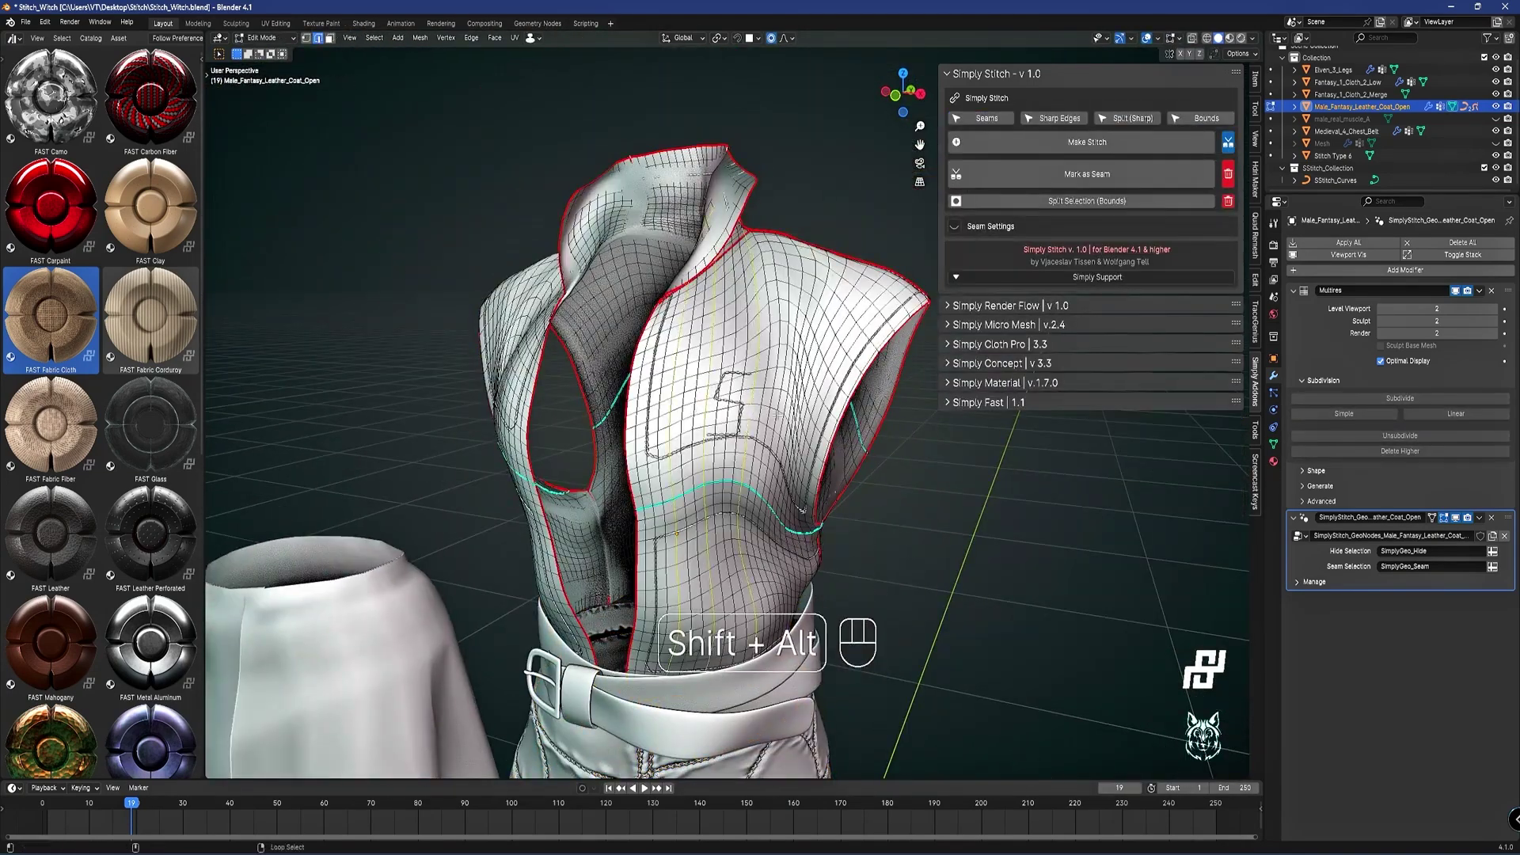
middle_click_drag(776, 413, 677, 471)
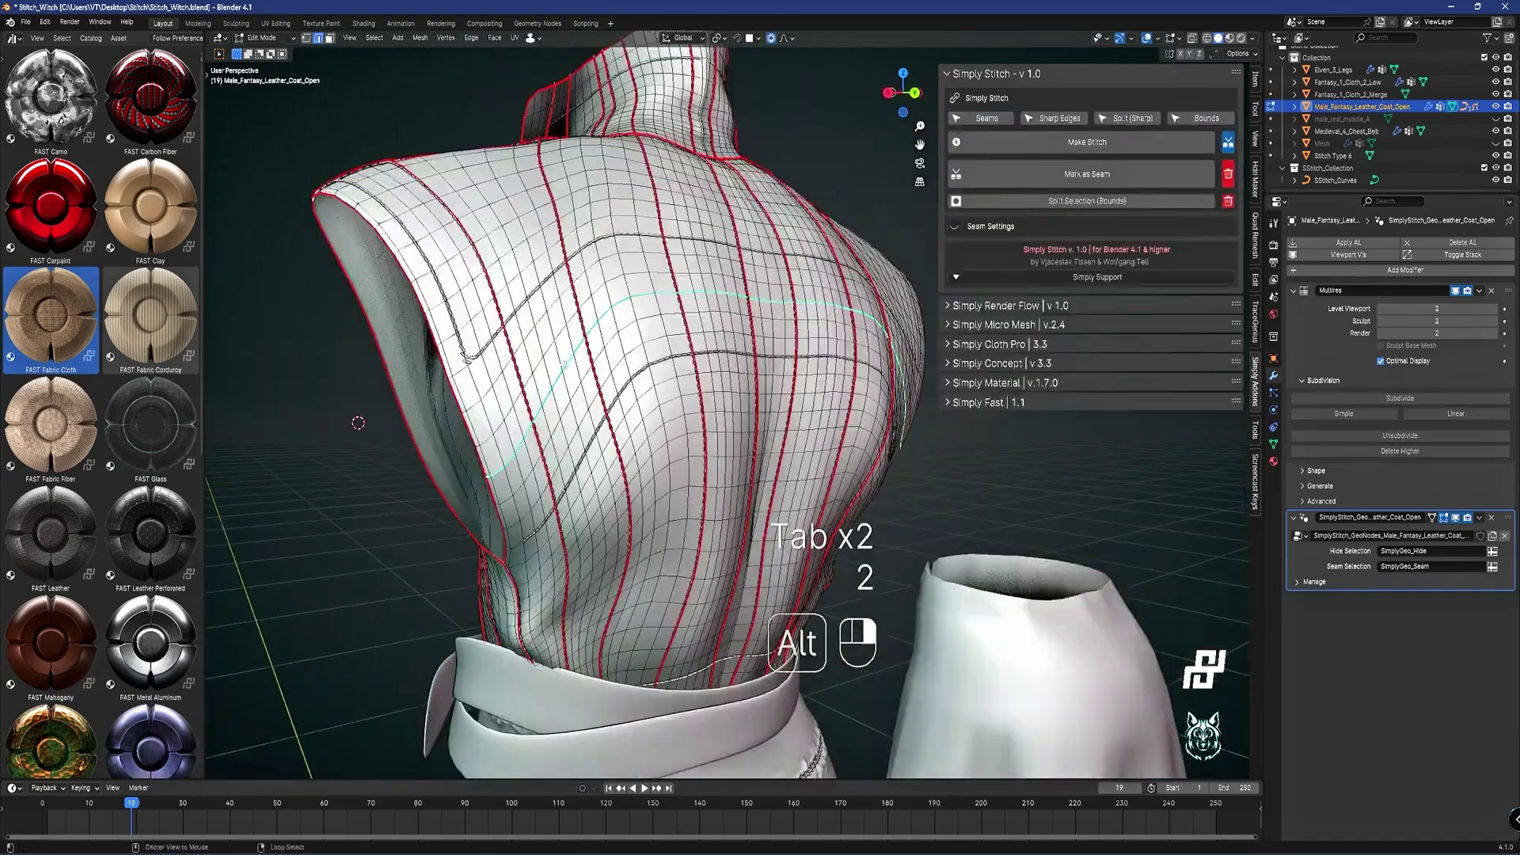
key("Tab")
key("2")
key("Tab")
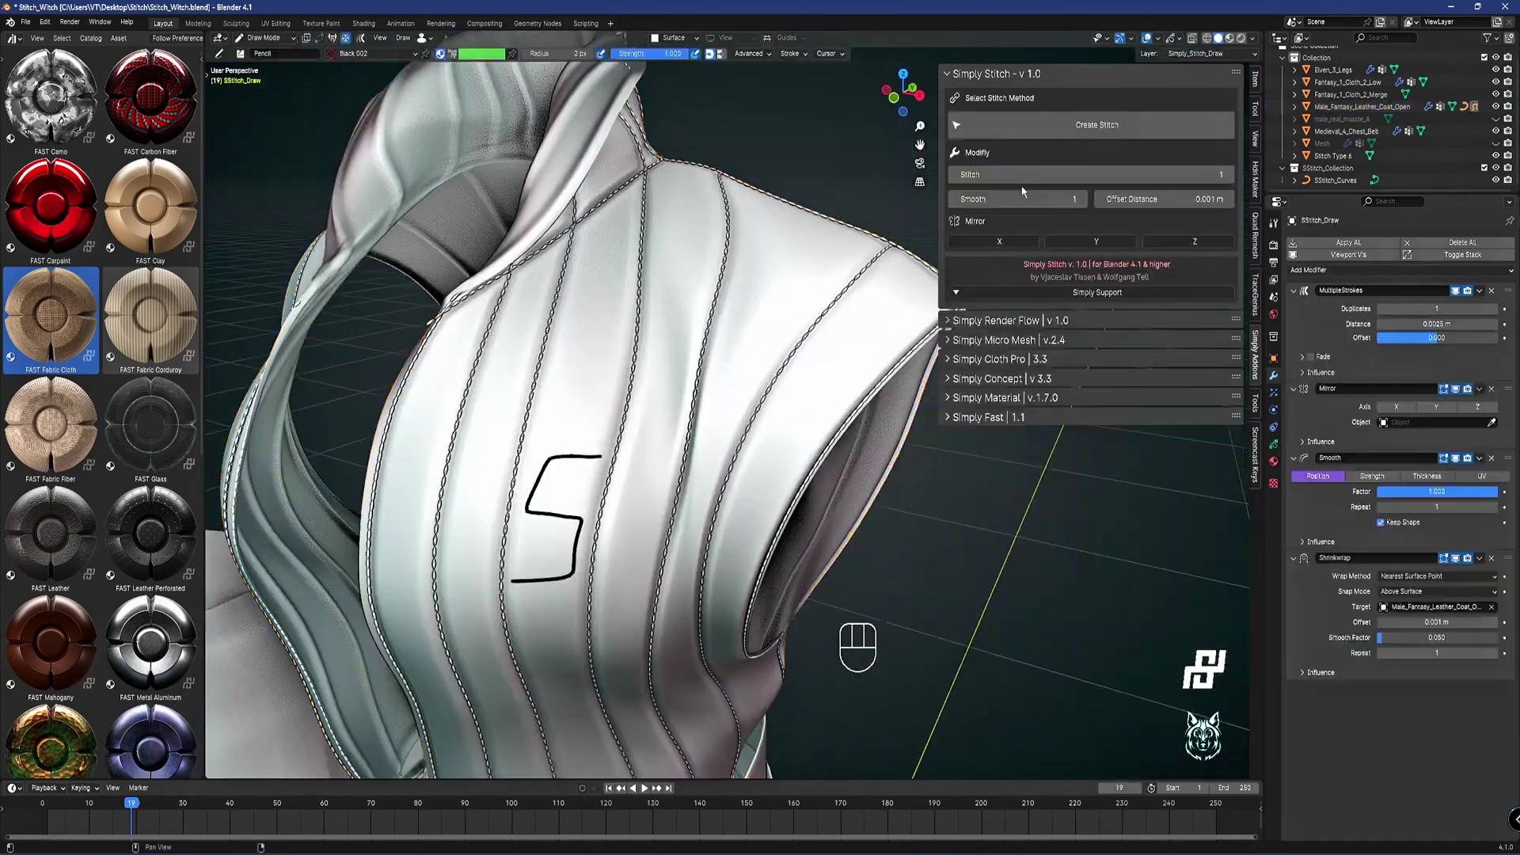
key("Tab")
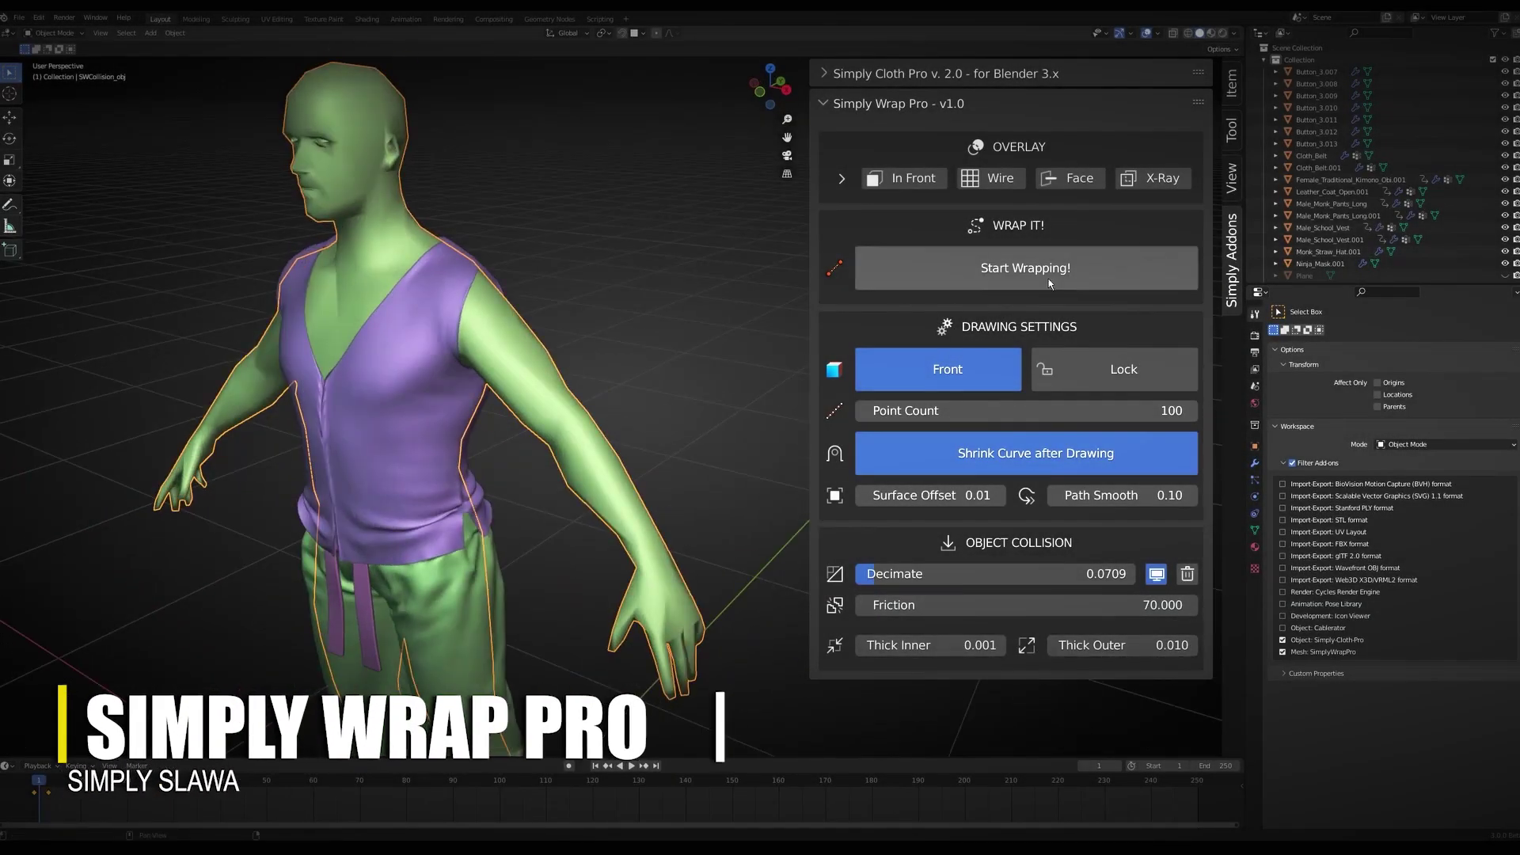
Draw a zigzag path down the forearm, convert it to a wrap and widen its loops
left_click(1025, 268)
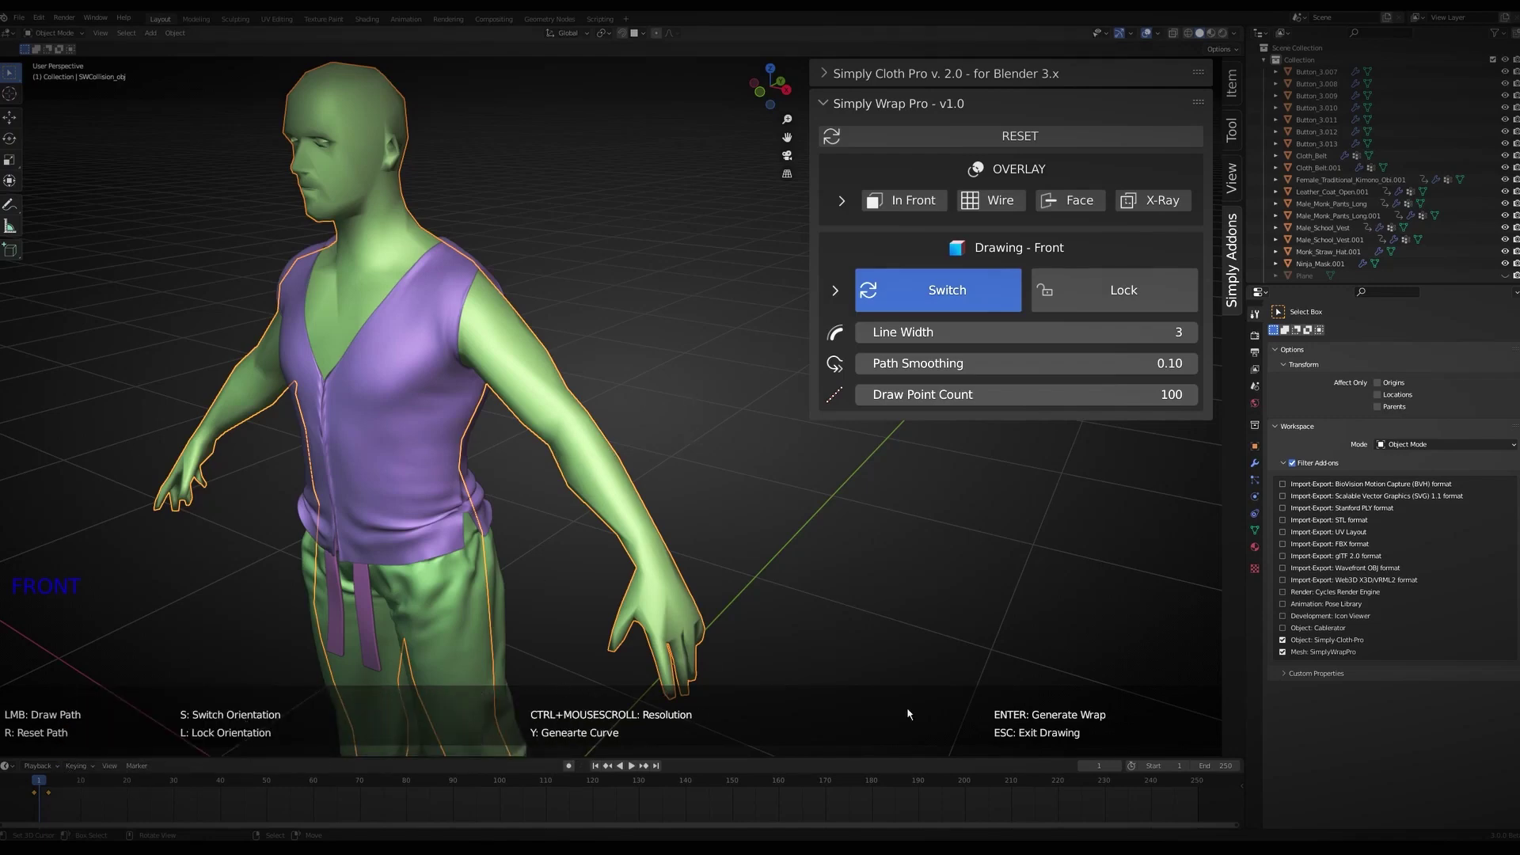
scroll(538, 448, "up", 3)
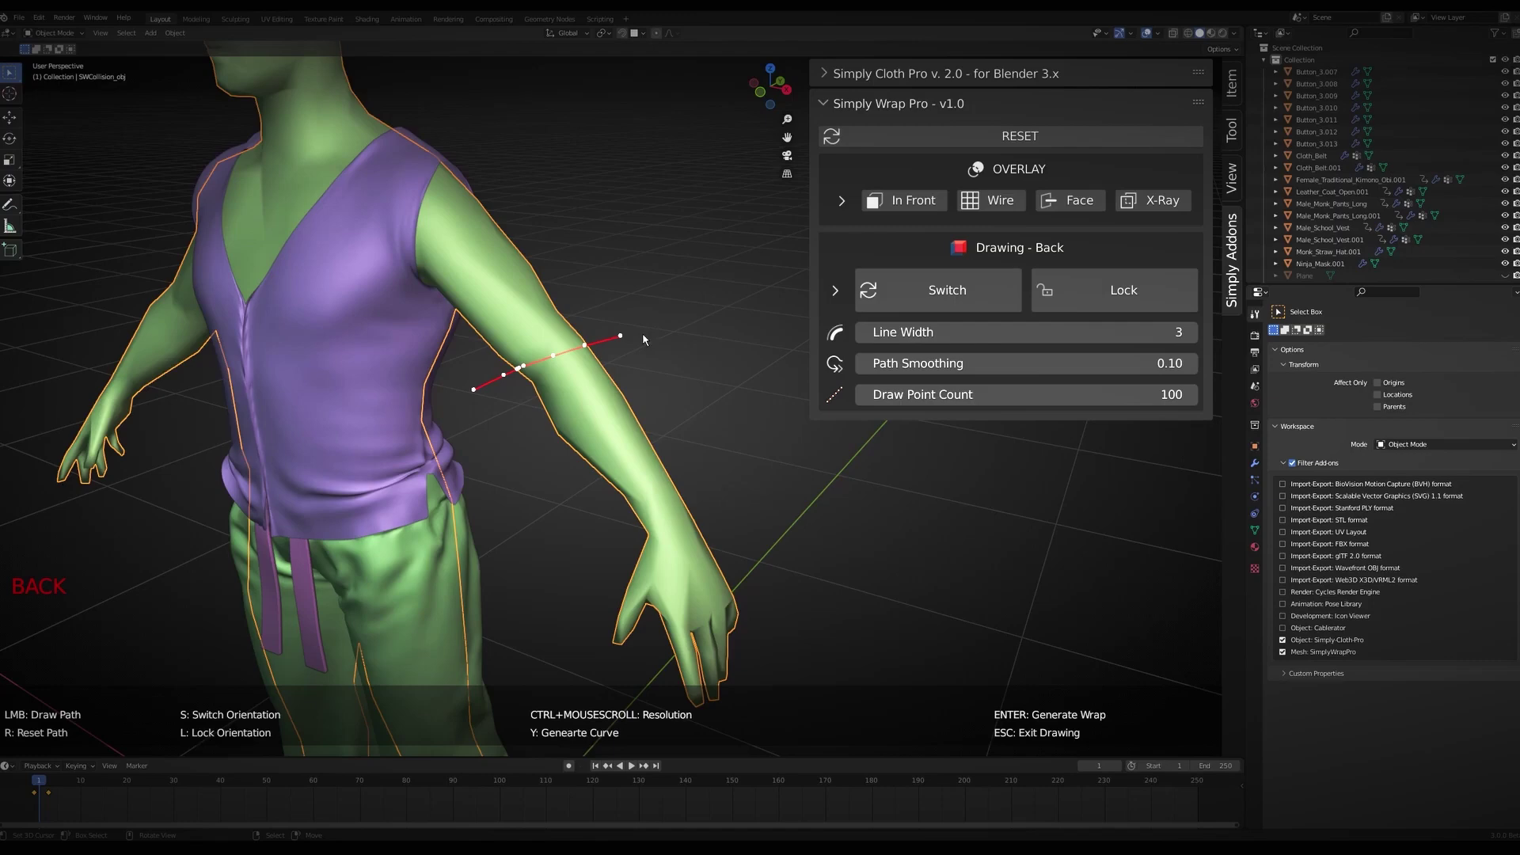
left_click_drag(646, 326, 492, 432)
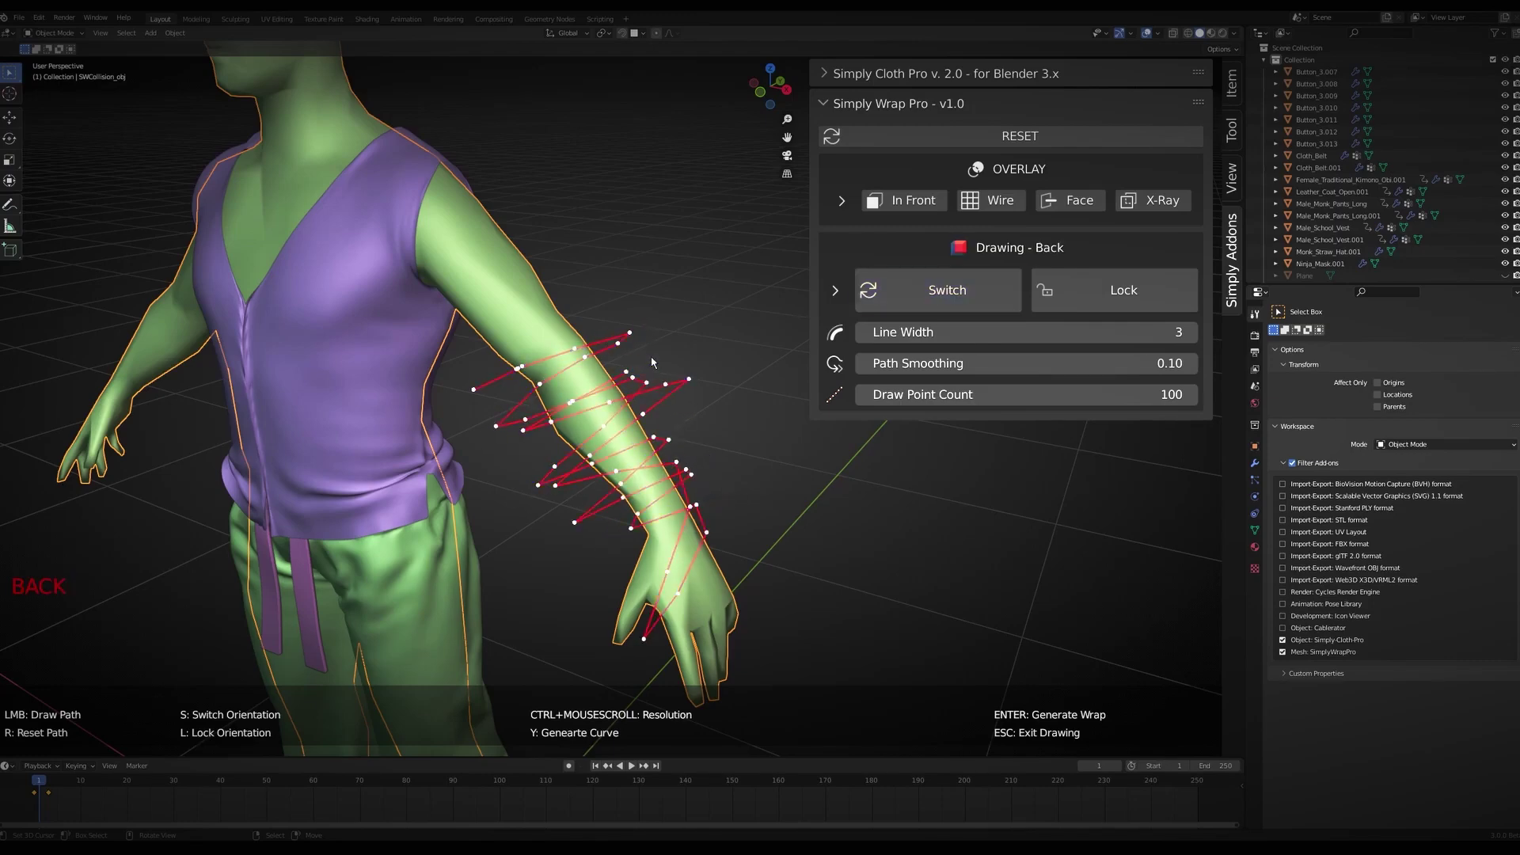
key("s")
key("s")
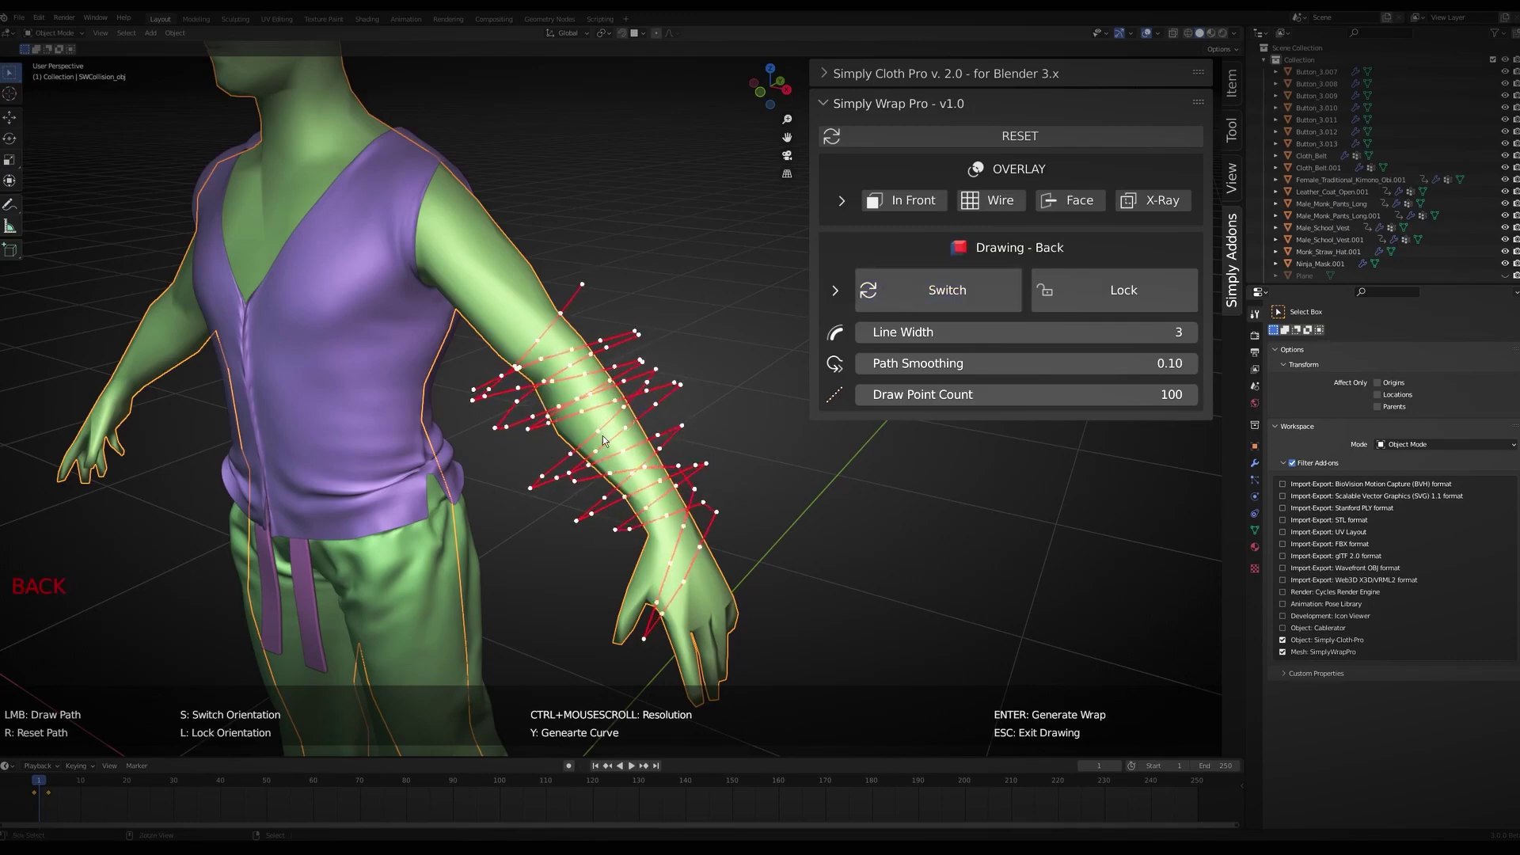
key("Return")
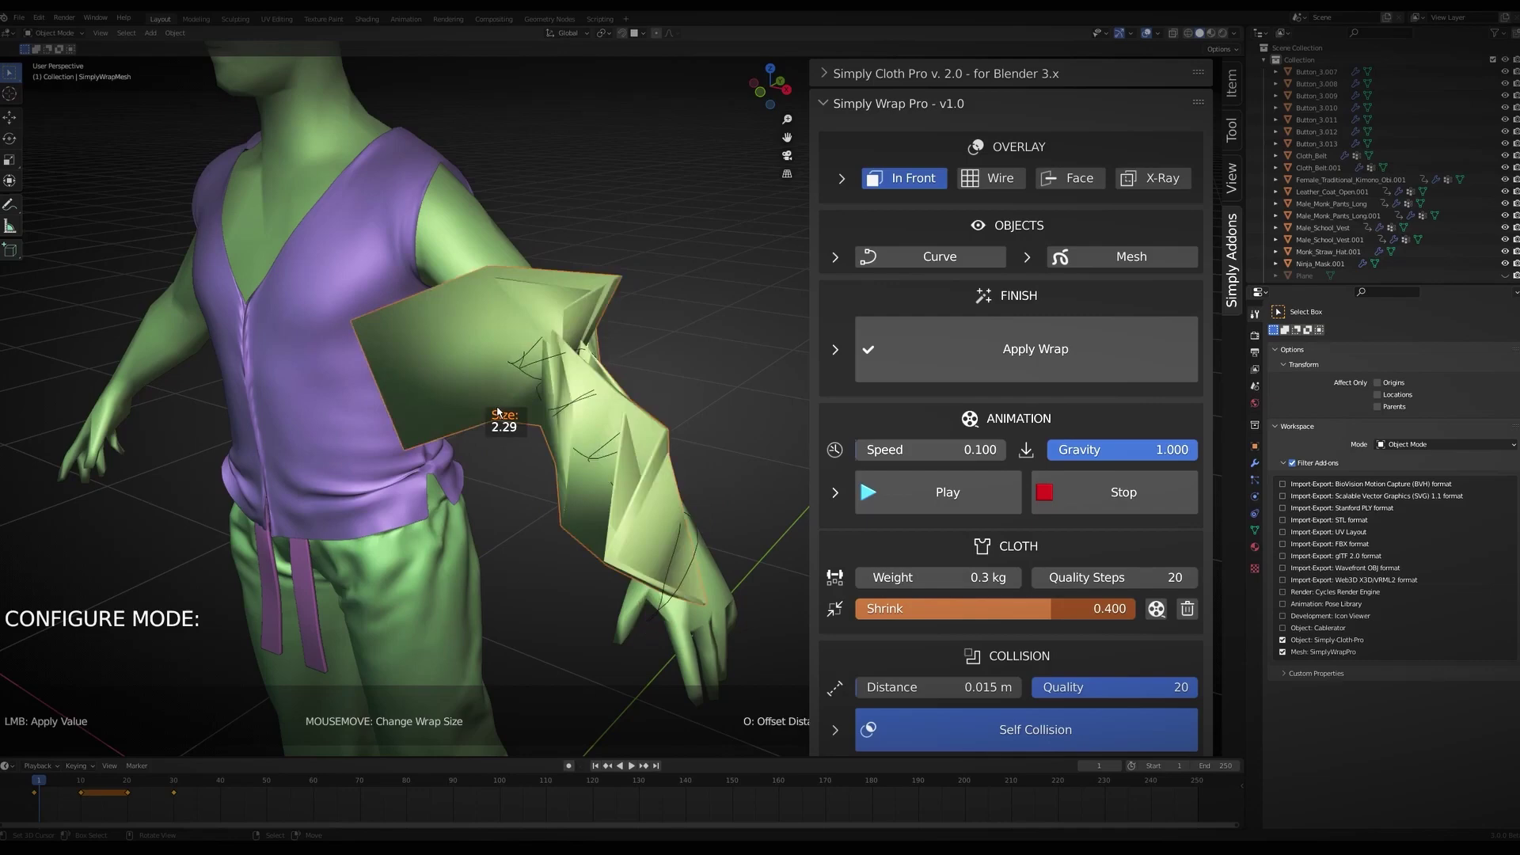
key("o")
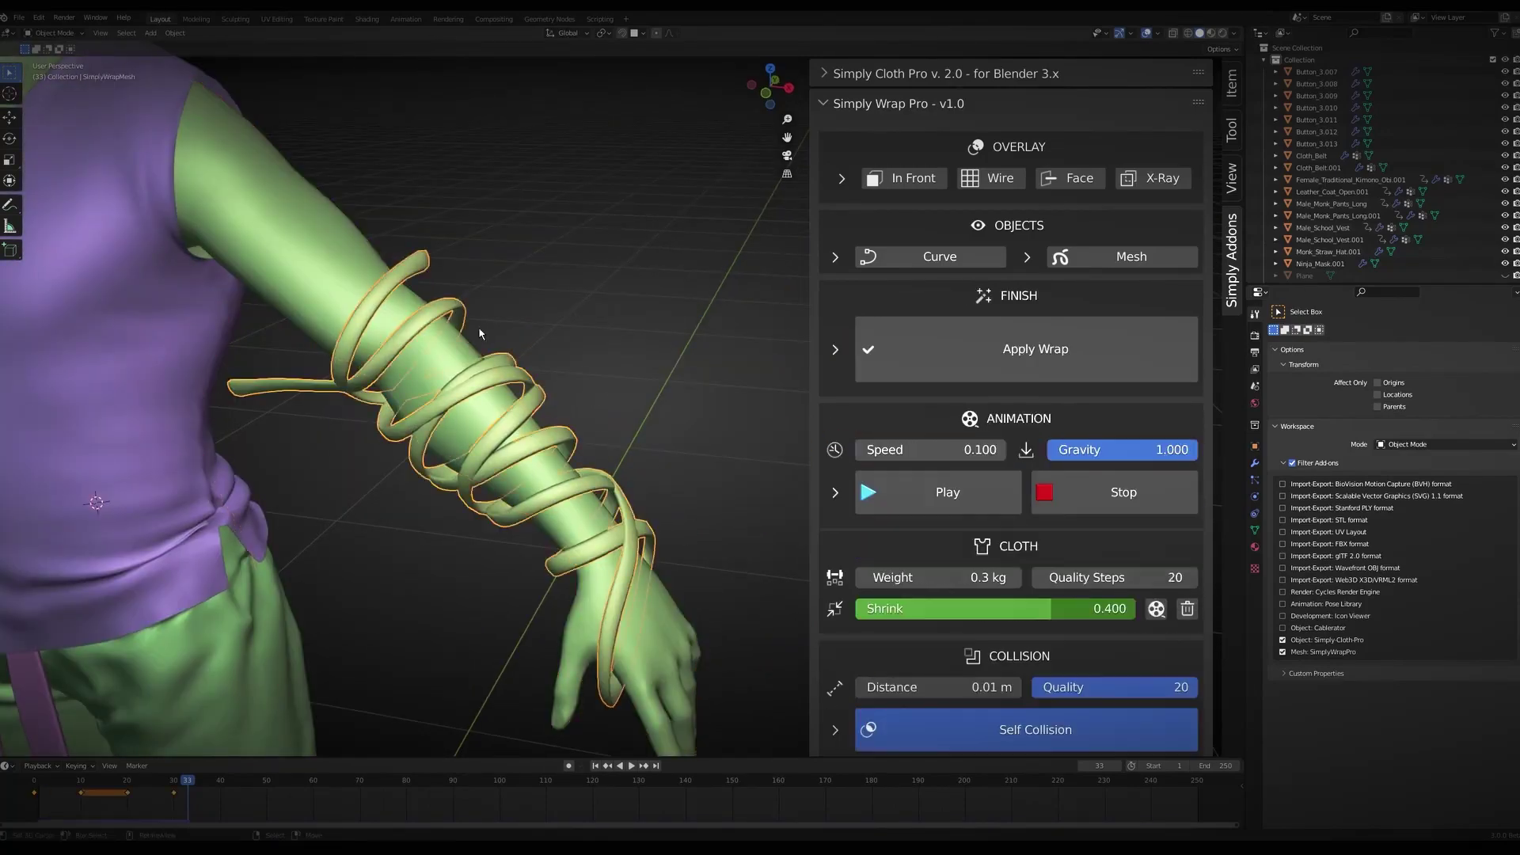
scroll(826, 285, "down", 5)
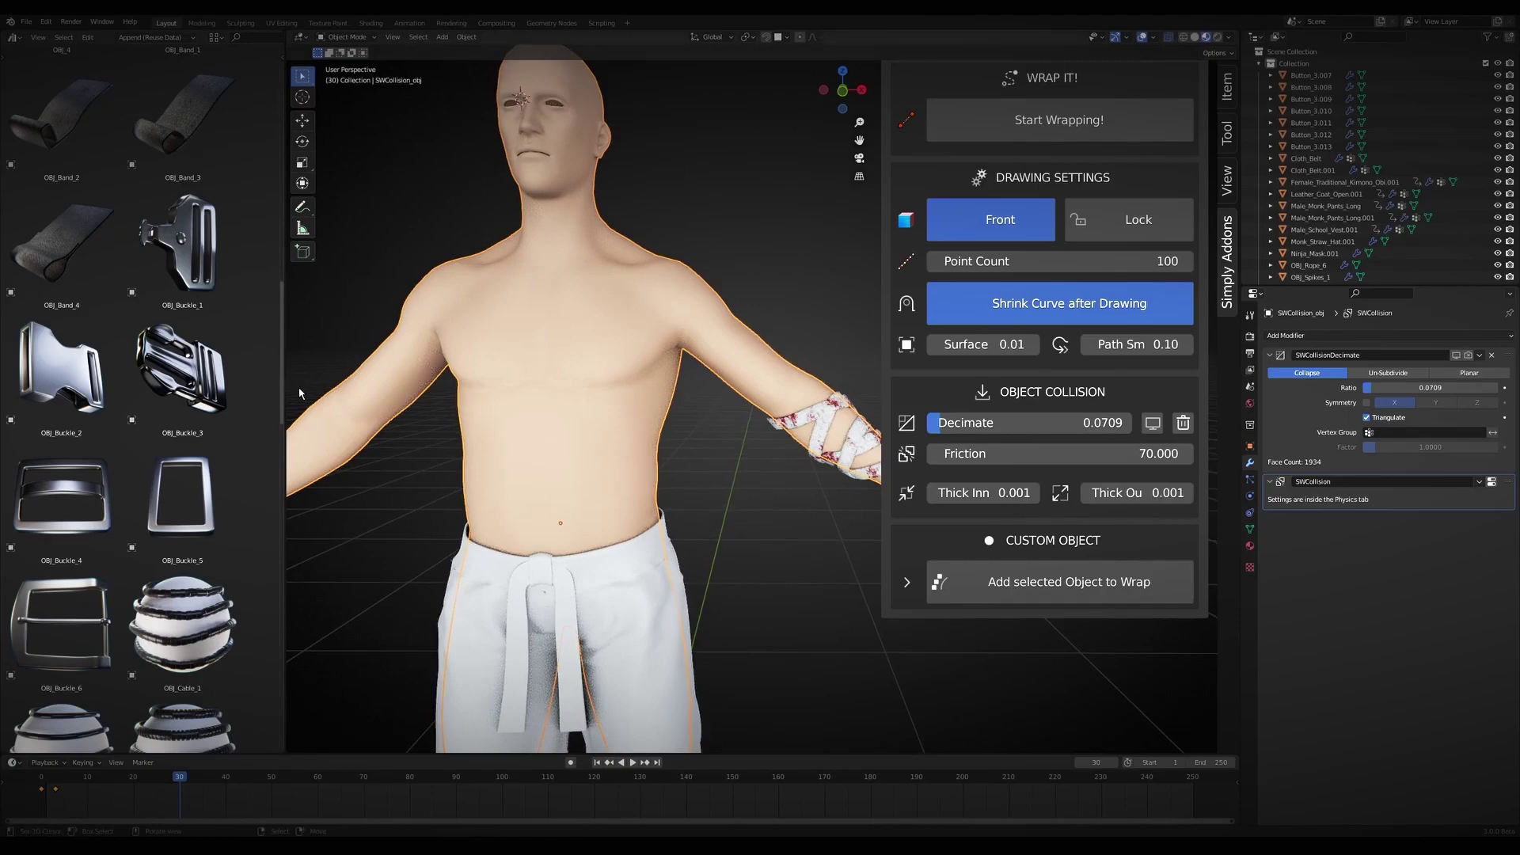
Place OBJ_Chain_6 in the scene and wrap it along the figure's chest curves
scroll(1006, 208, "up", 5)
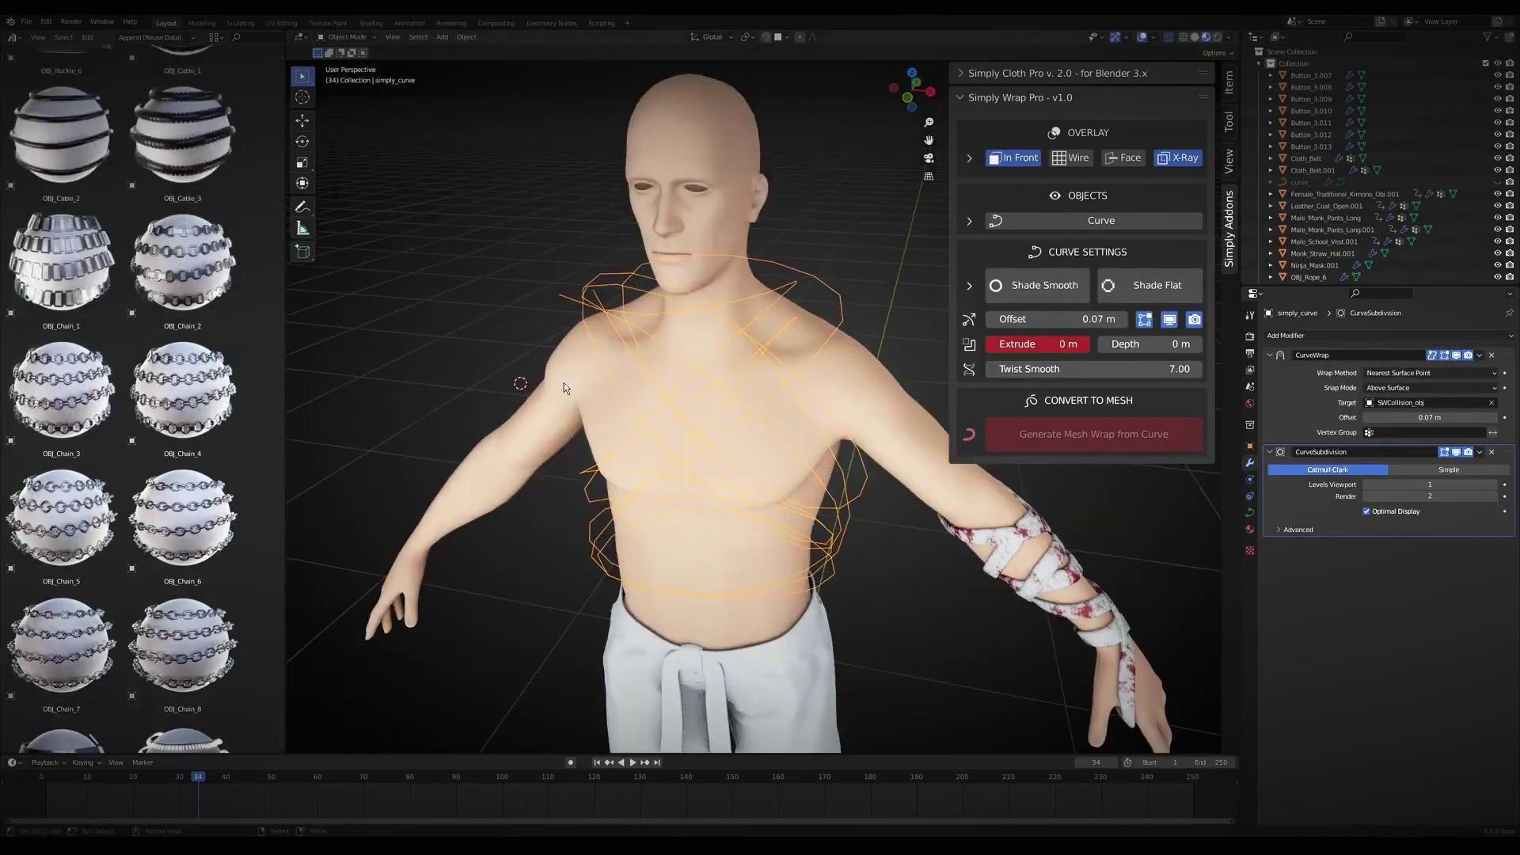
scroll(123, 395, "down", 2)
left_click_drag(183, 475, 367, 399)
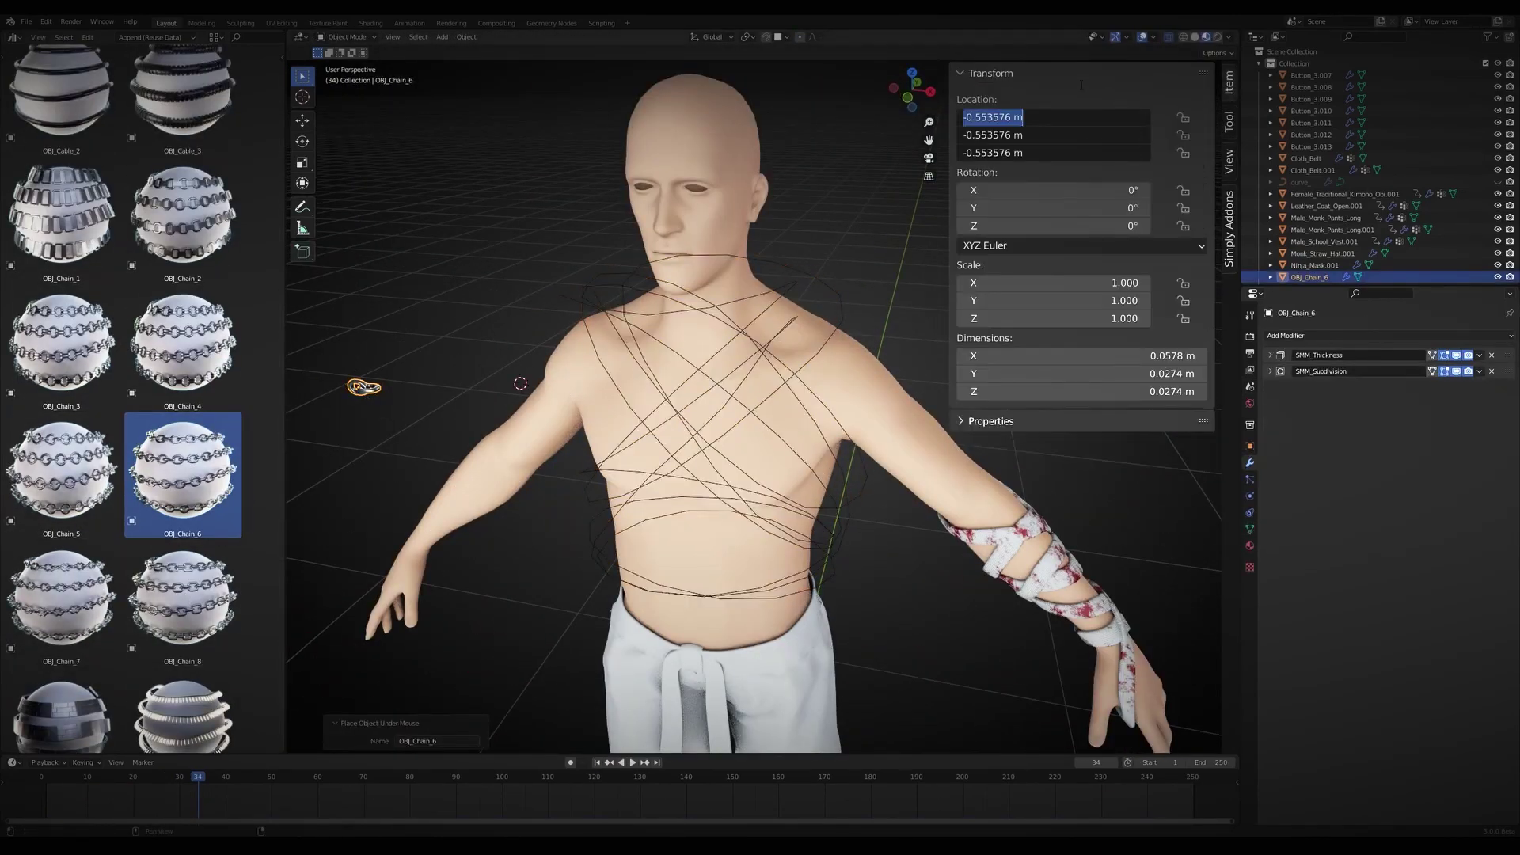
left_click(1110, 373)
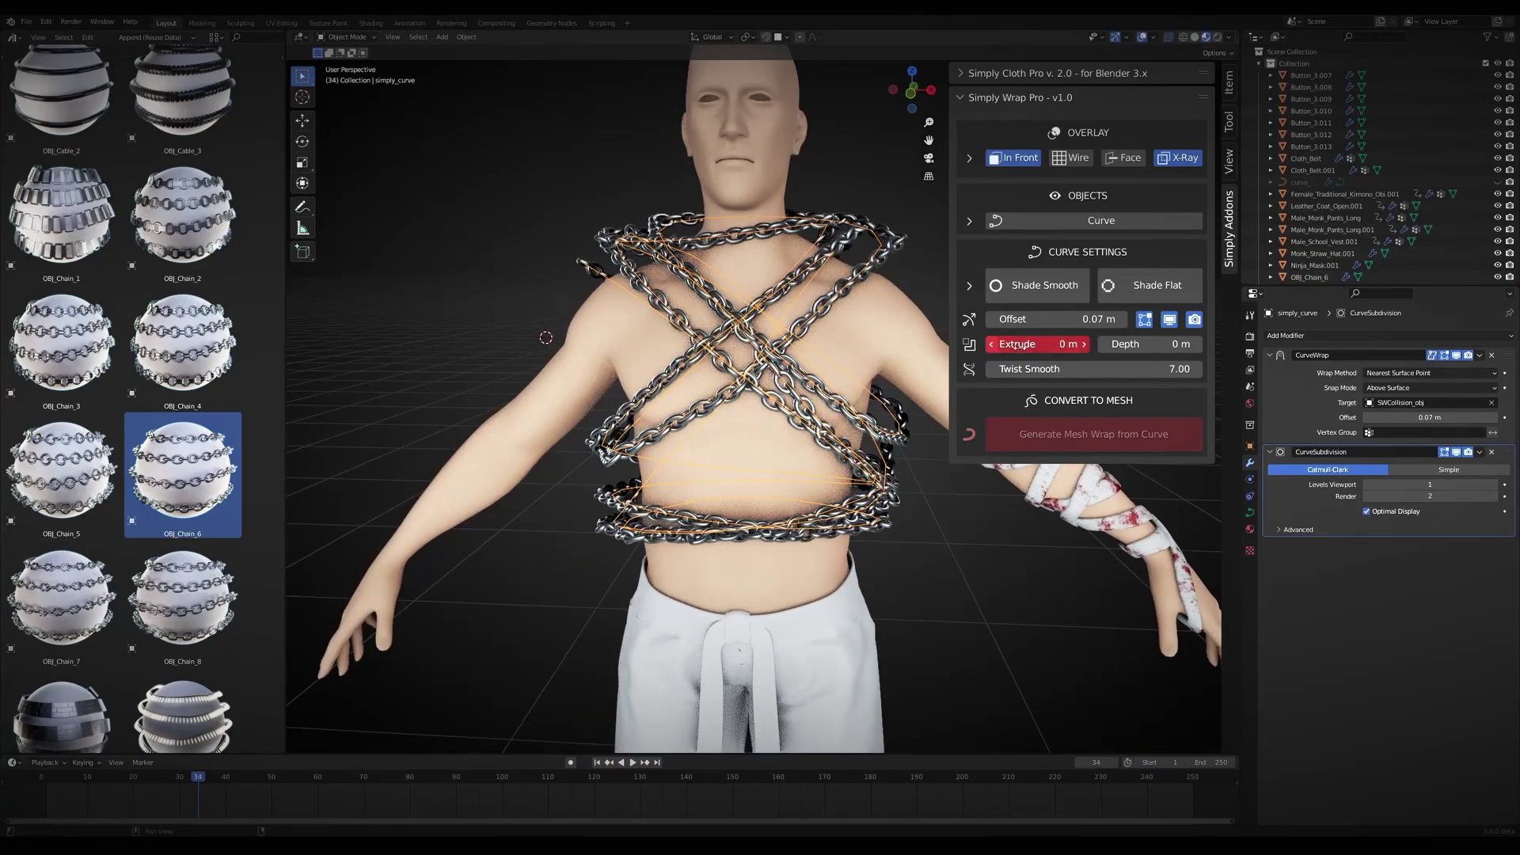
middle_click_drag(776, 428, 871, 412)
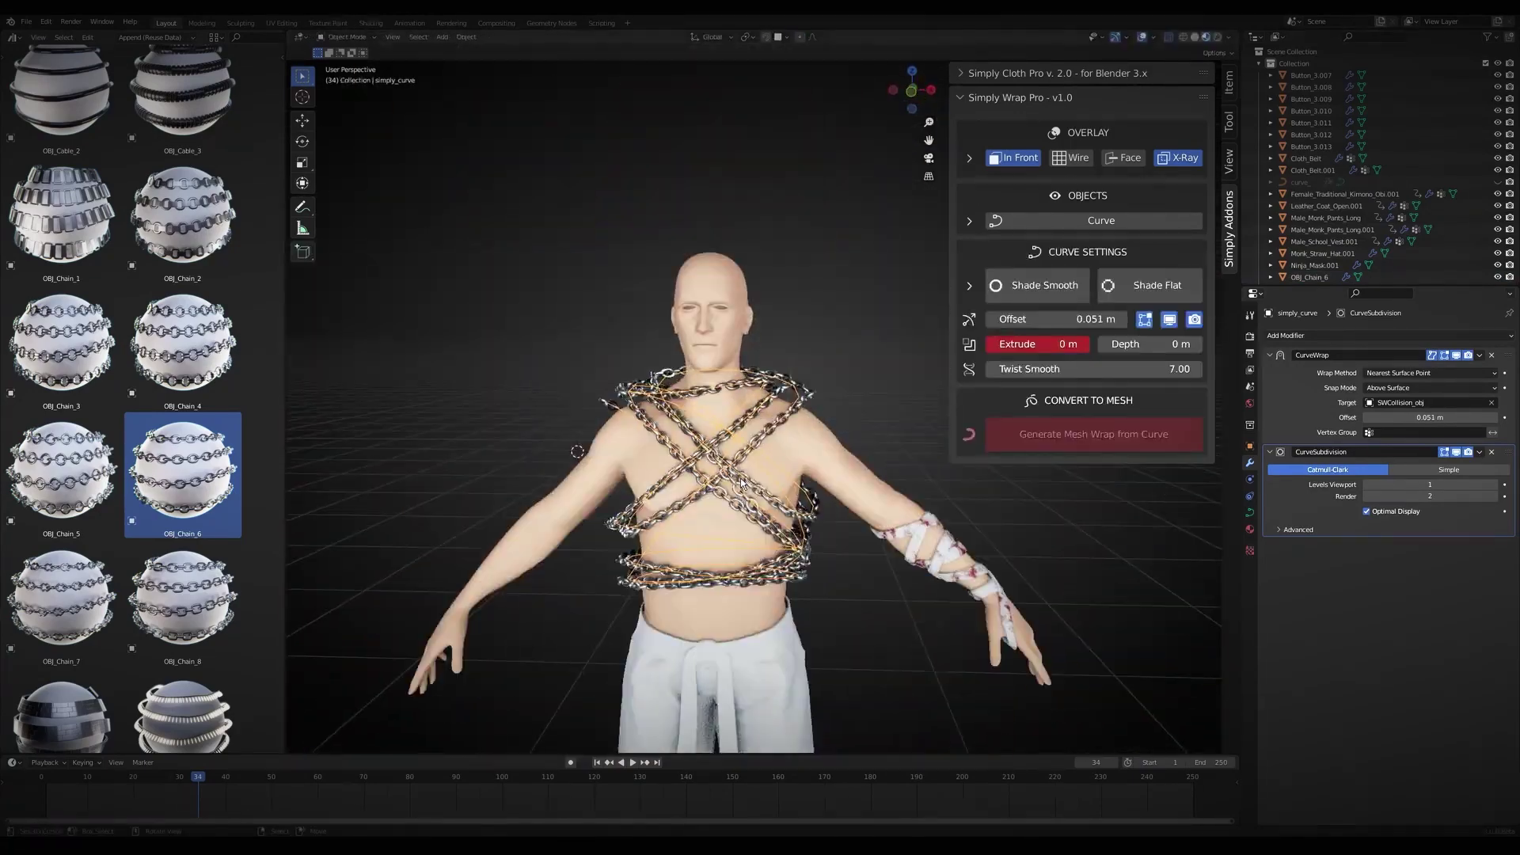
Replace the chain with OBJ_Spikes_1 barbed wire, then with OBJ_Rope_4 rope
scroll(155, 266, "down", 5)
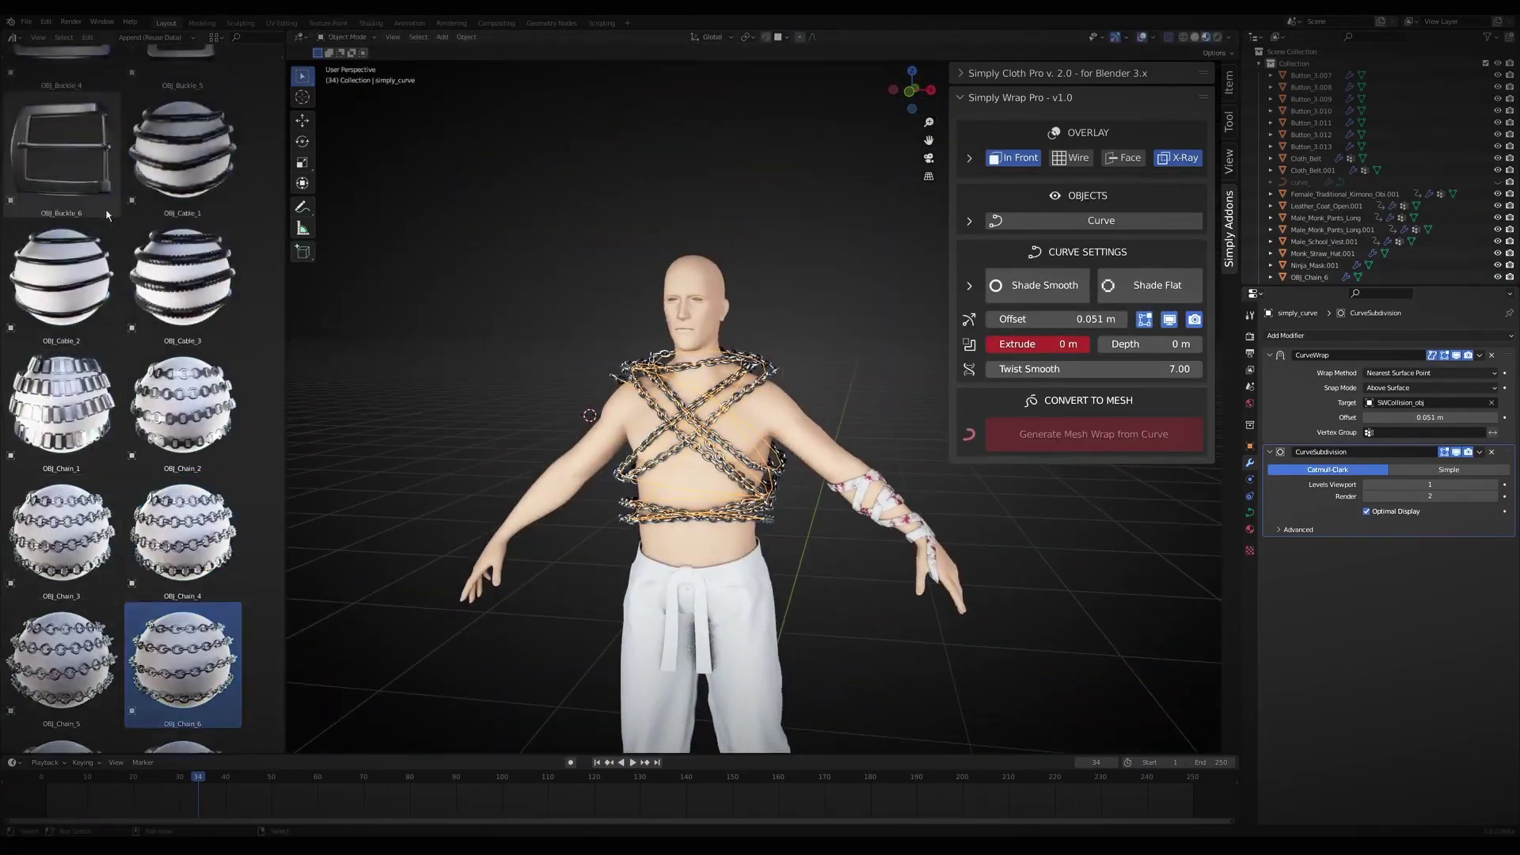
scroll(156, 266, "up", 5)
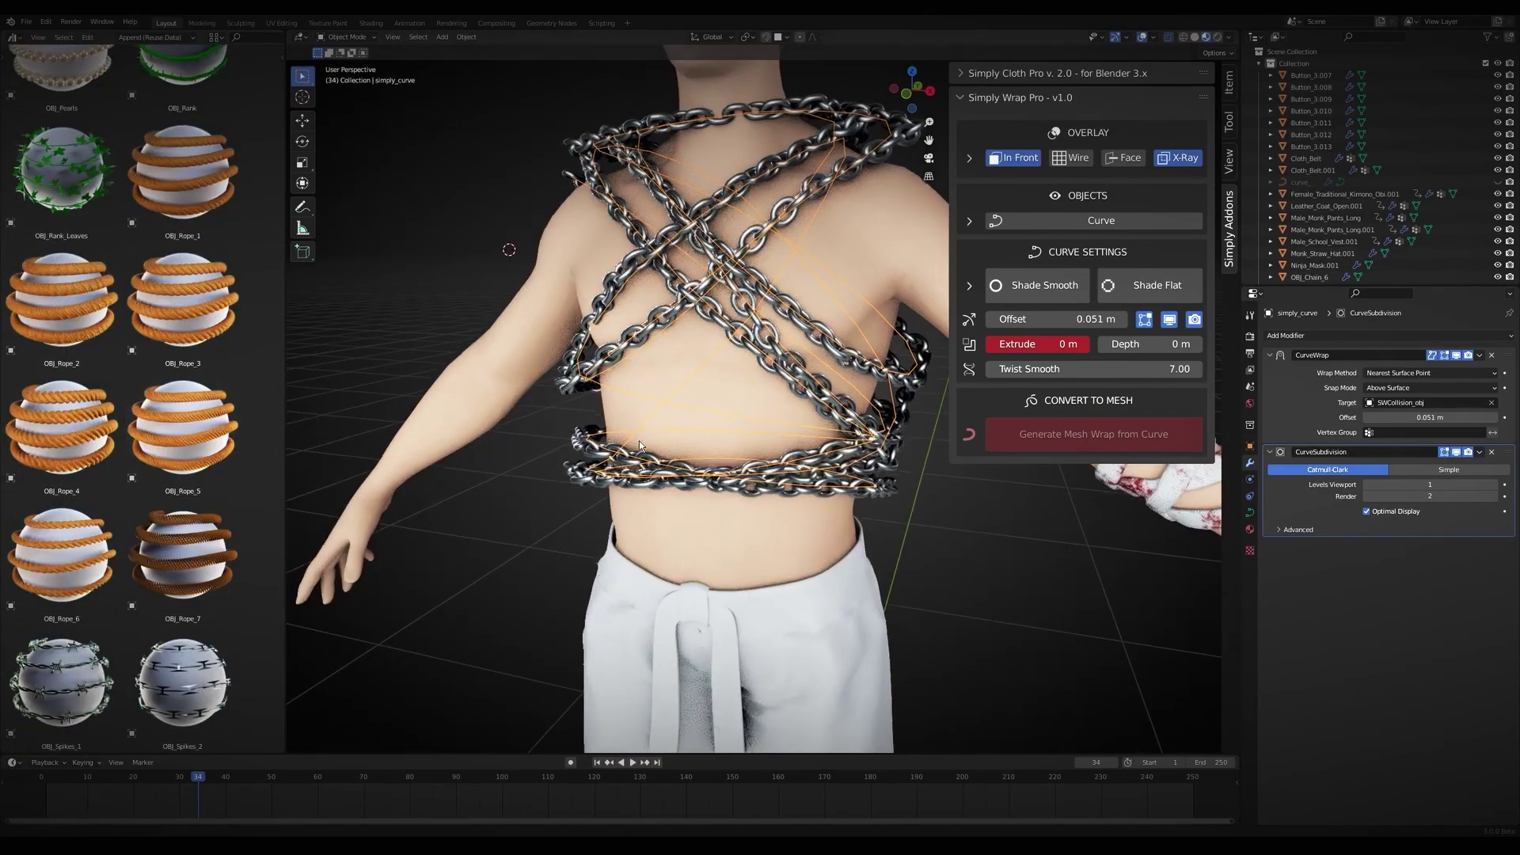
left_click_drag(62, 685, 458, 577)
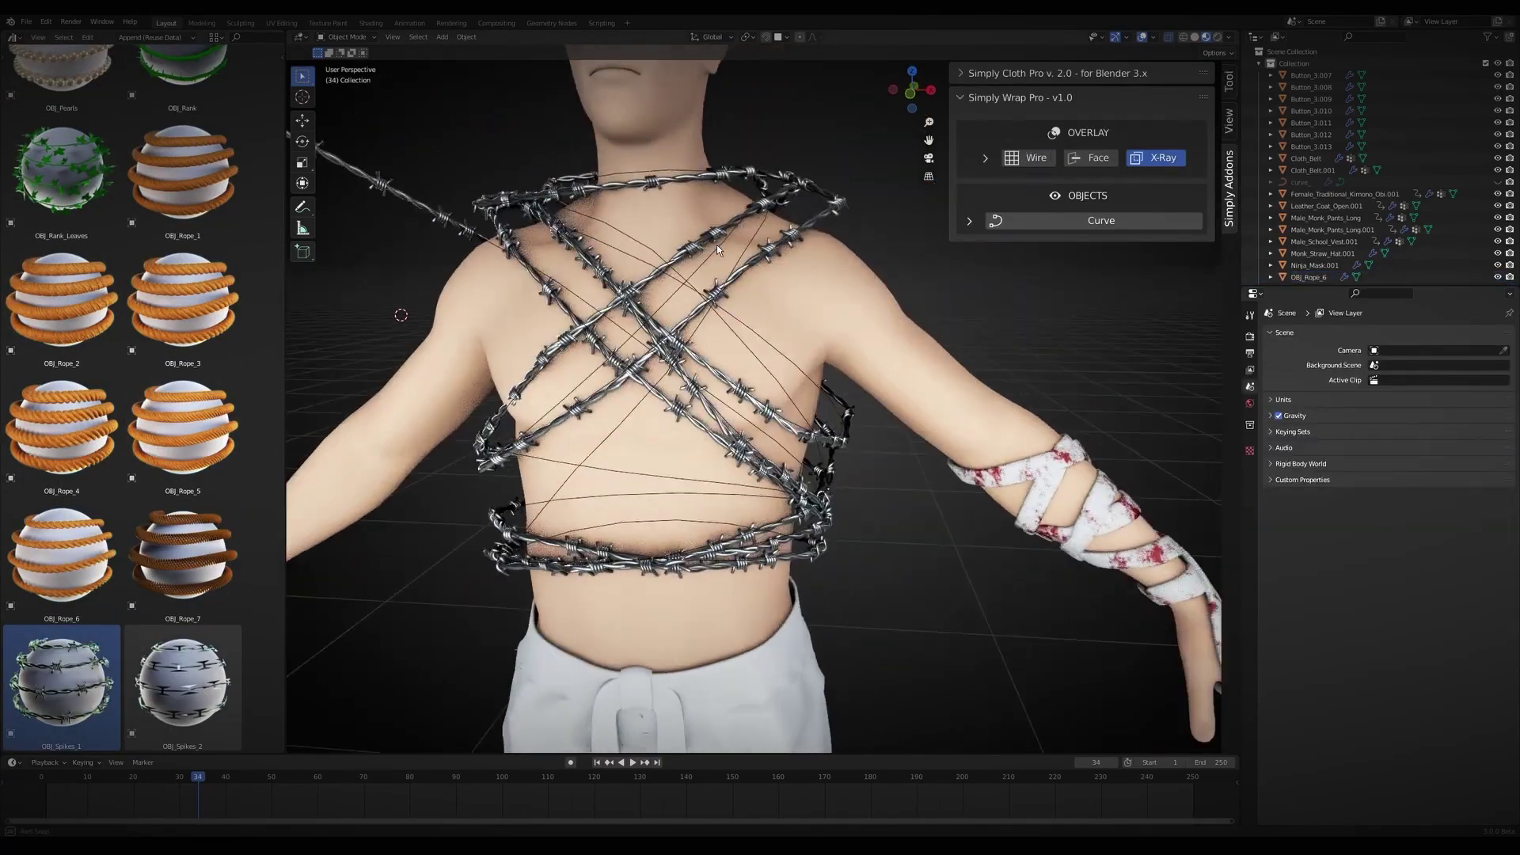
scroll(690, 329, "down", 4)
key("ctrl+a")
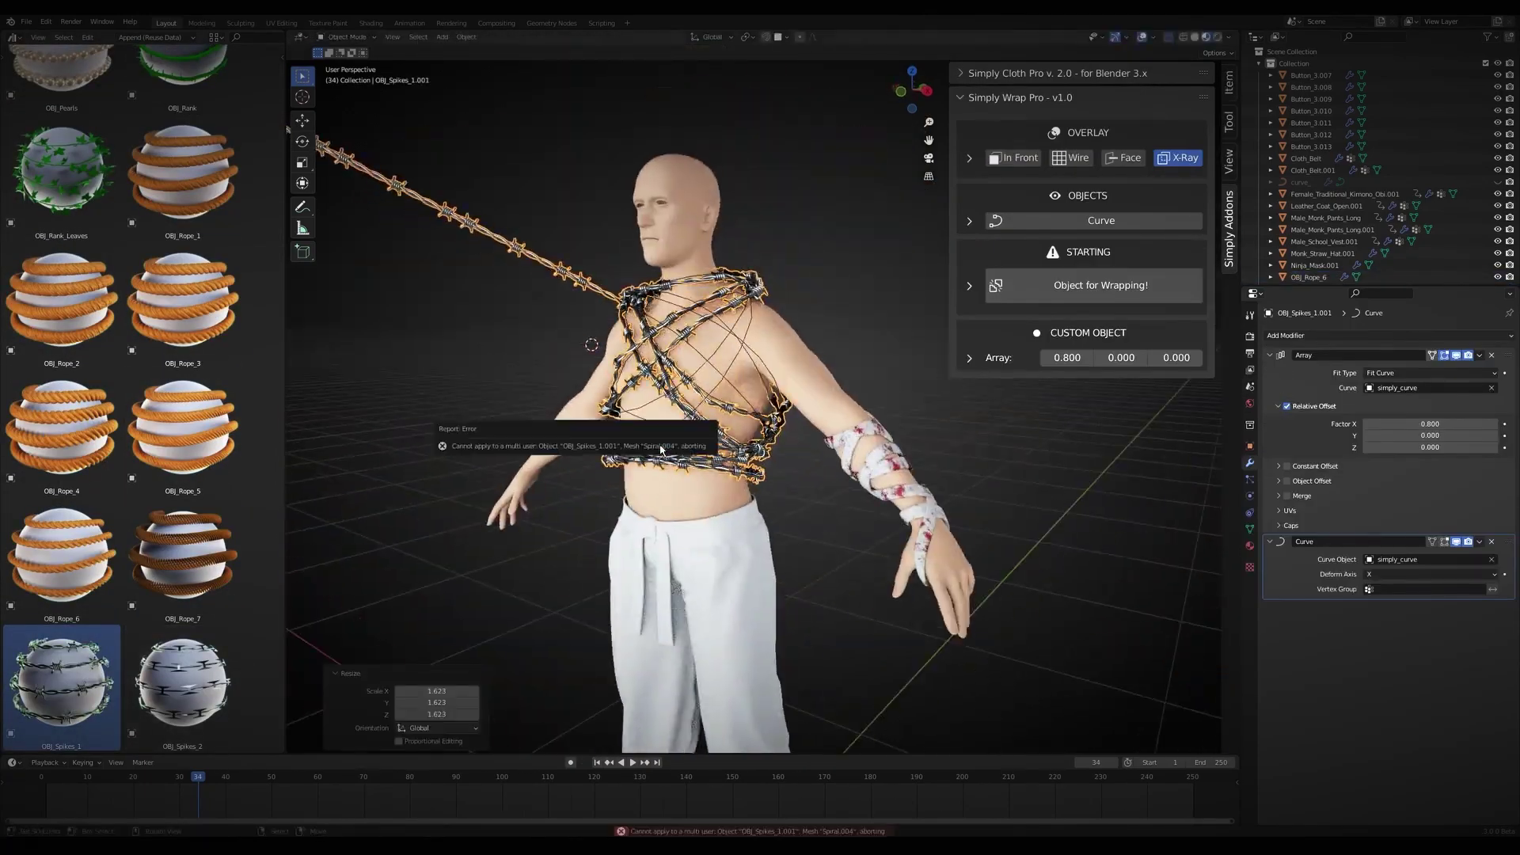
middle_click_drag(690, 329, 662, 435)
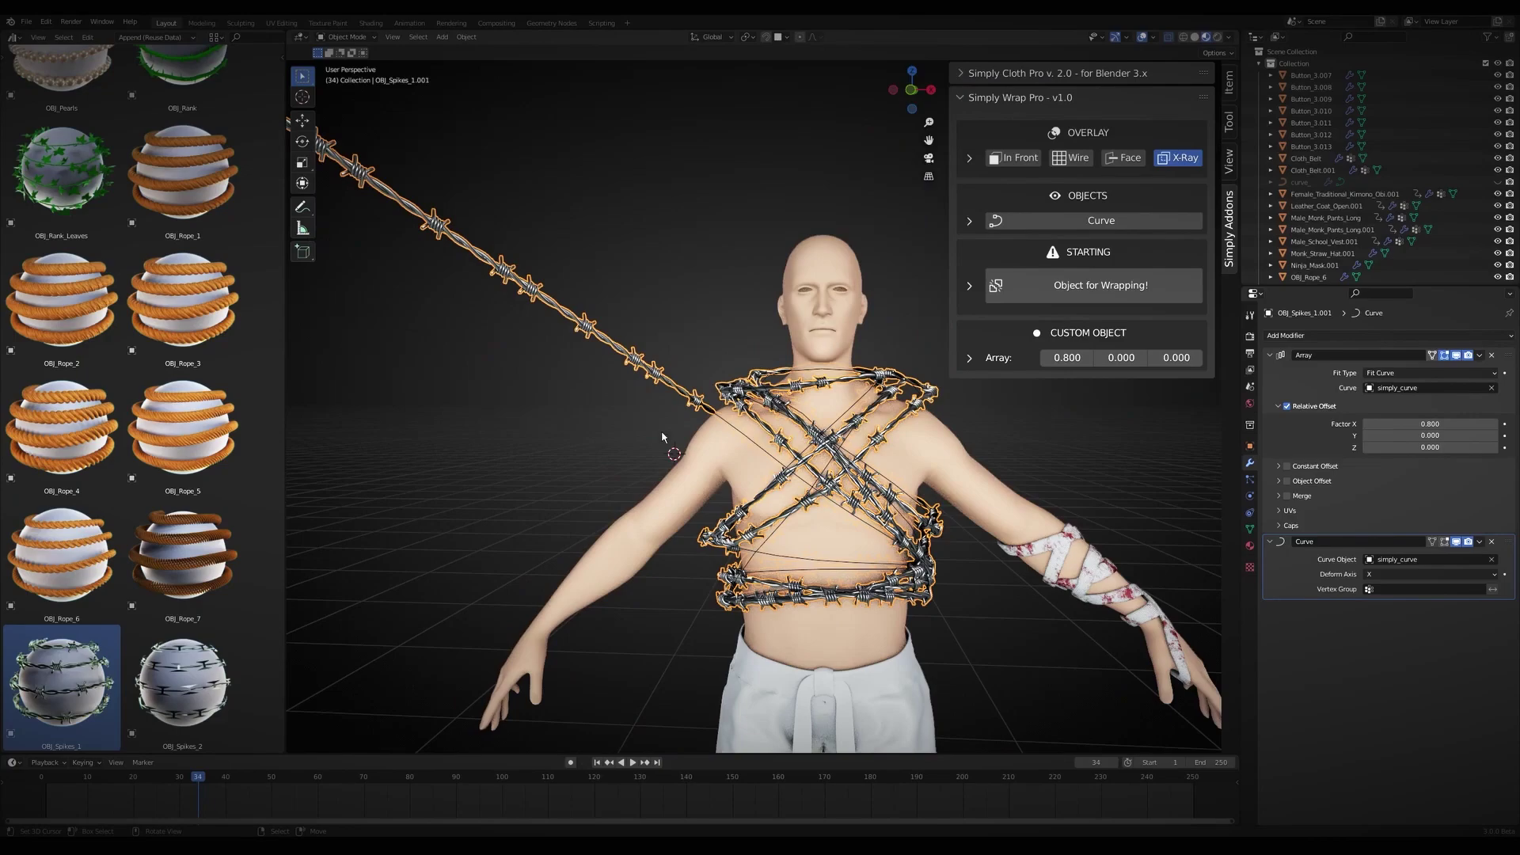
left_click_drag(62, 431, 491, 416)
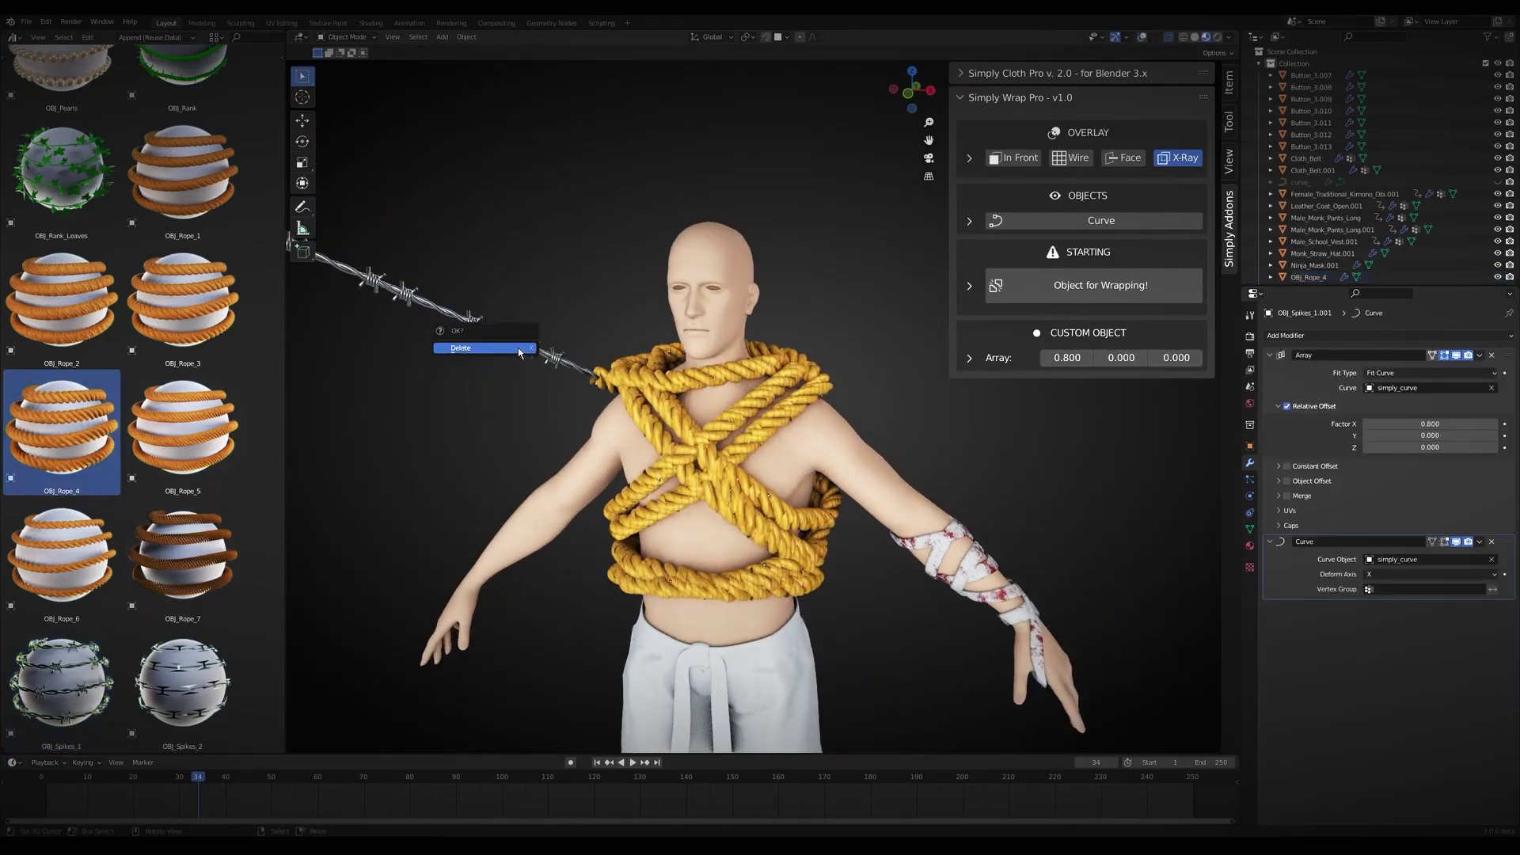
middle_click_drag(518, 348, 792, 420)
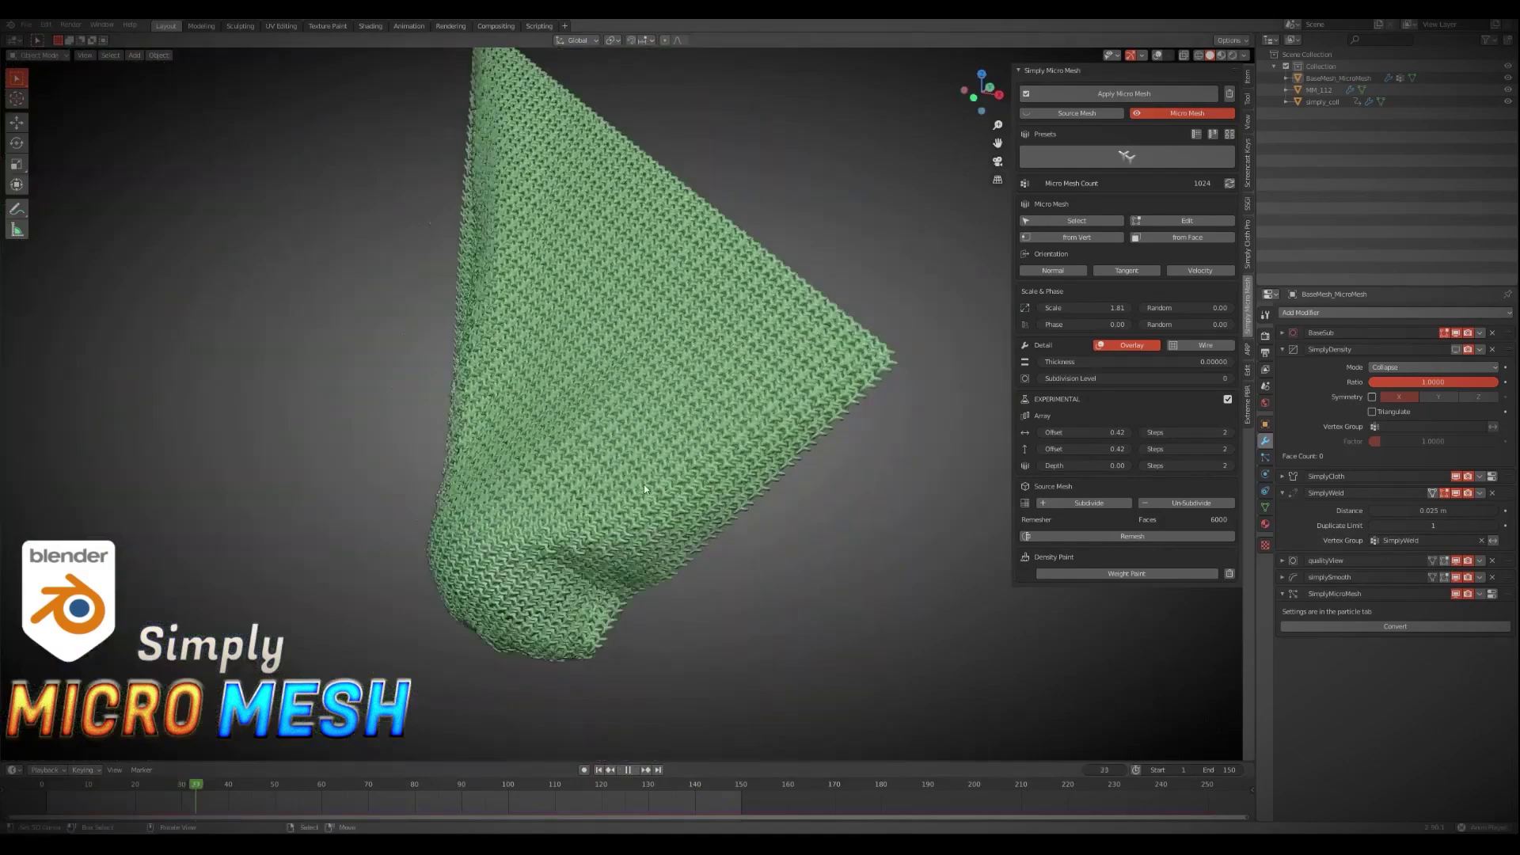
Bring up the Simply Micro Mesh presets to pick a bead mesh weave for the cloth
left_click(1120, 164)
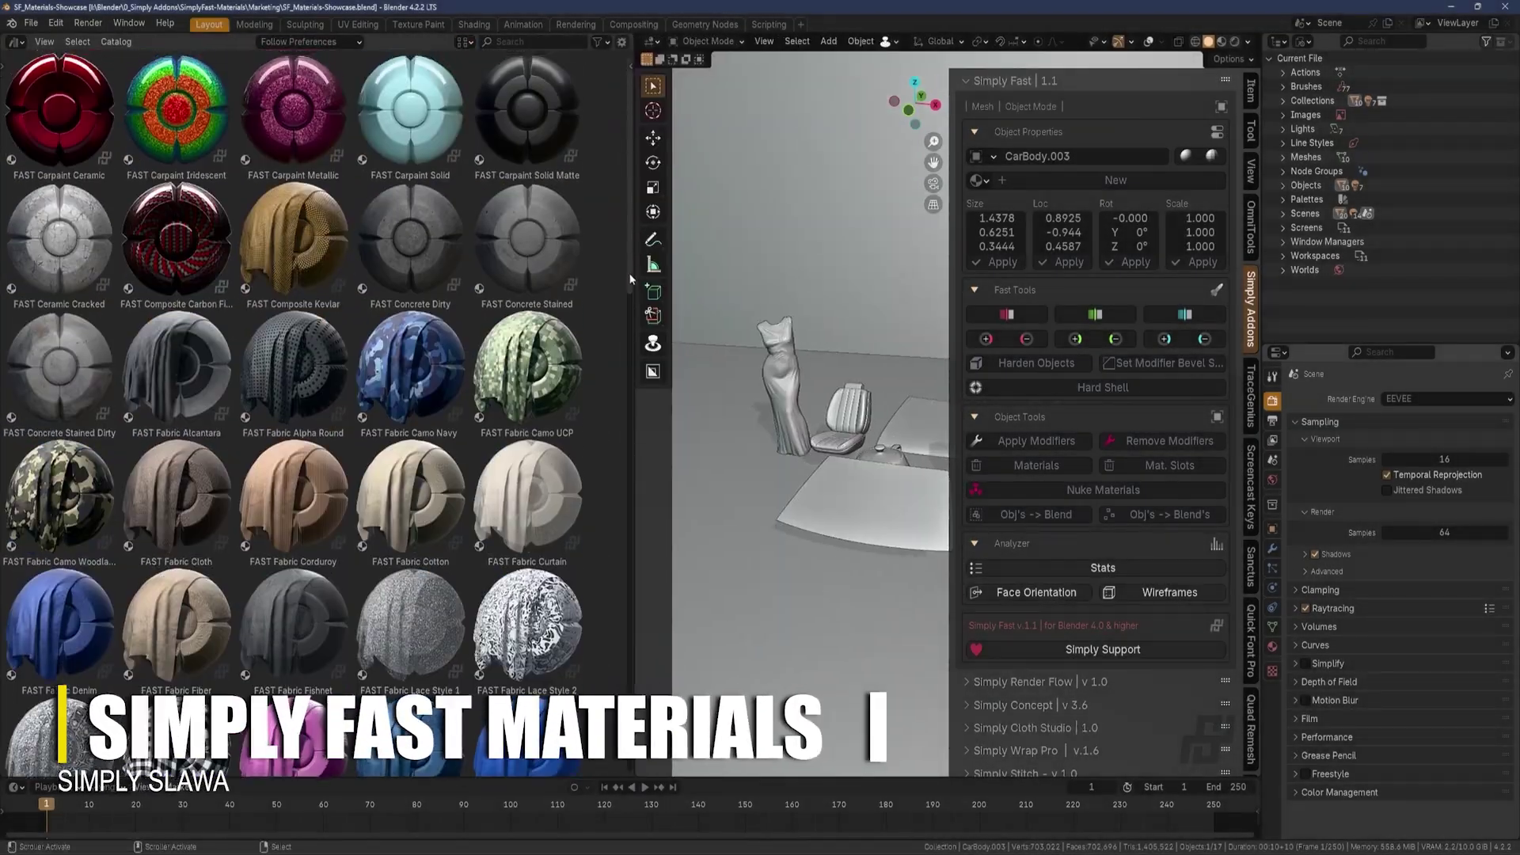
Browse the material library's catalog categories, such as Fabric, in the Asset Browser
left_click_drag(631, 279, 626, 772)
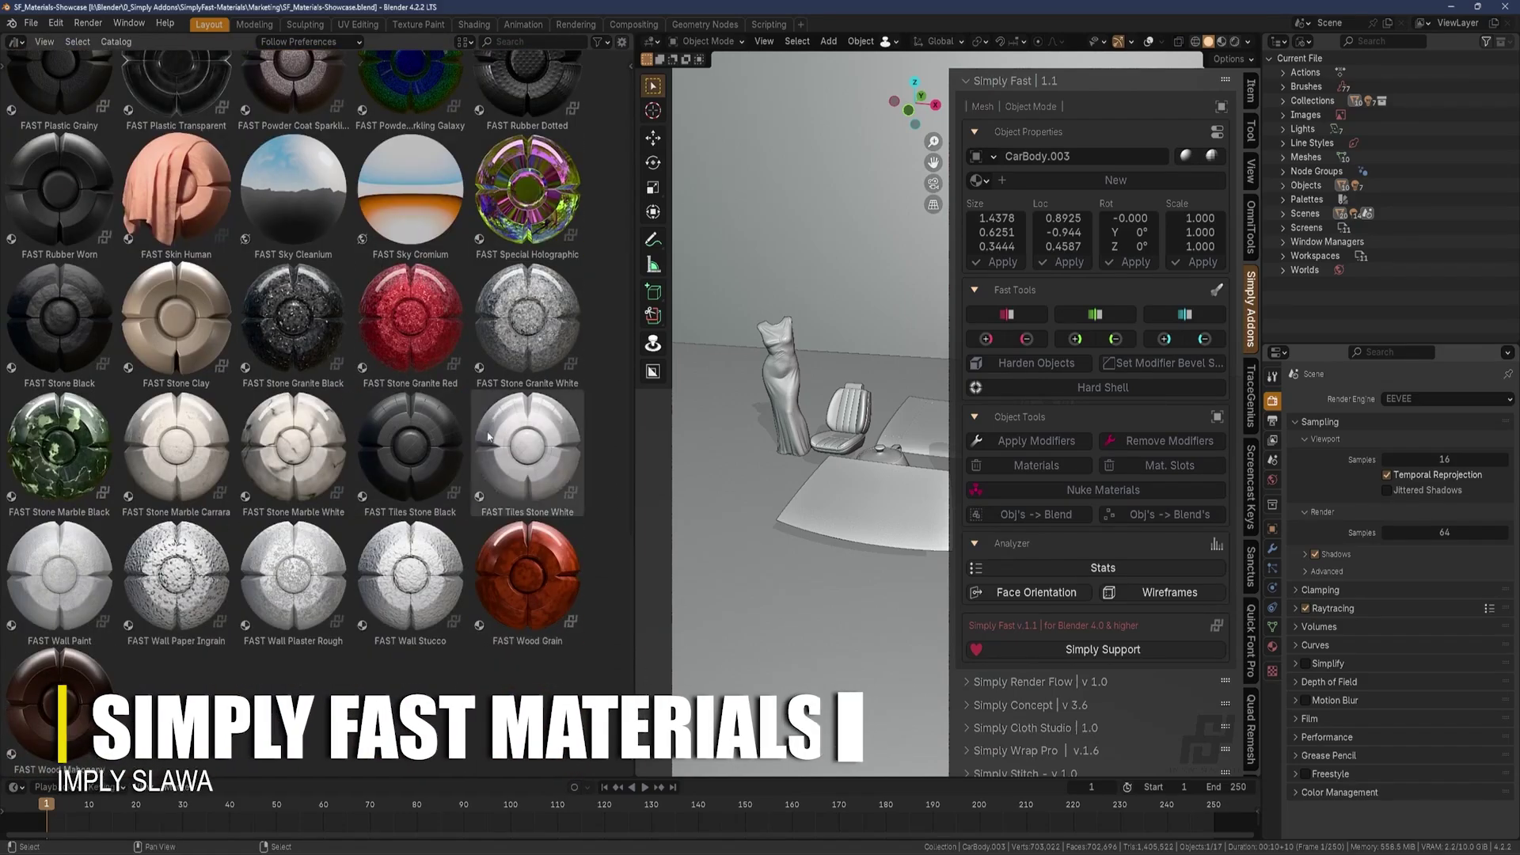
key("t")
left_click(83, 118)
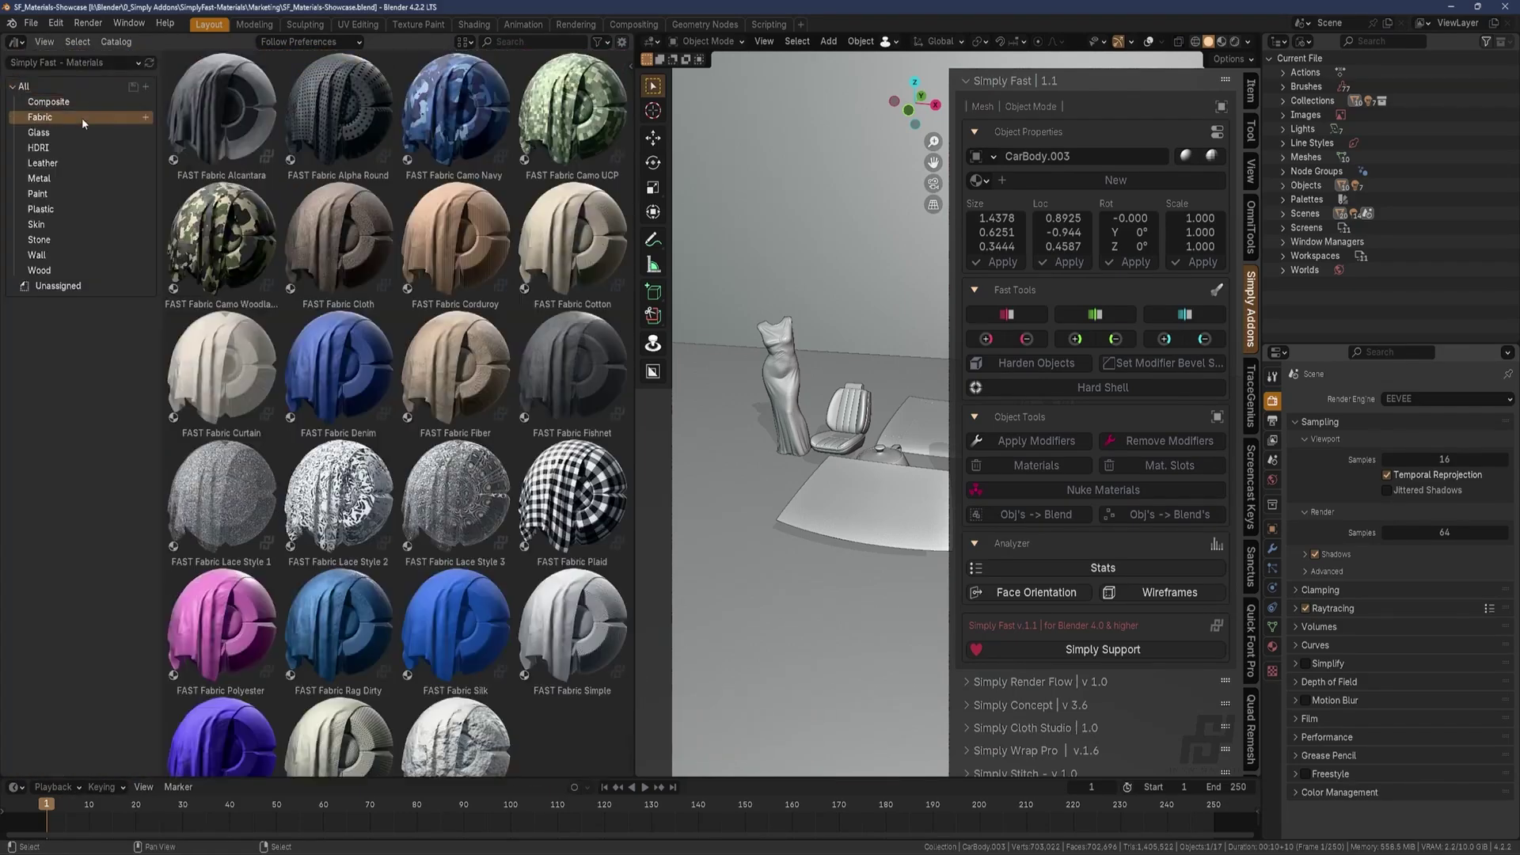
left_click(83, 225)
left_click(1028, 80)
key("n")
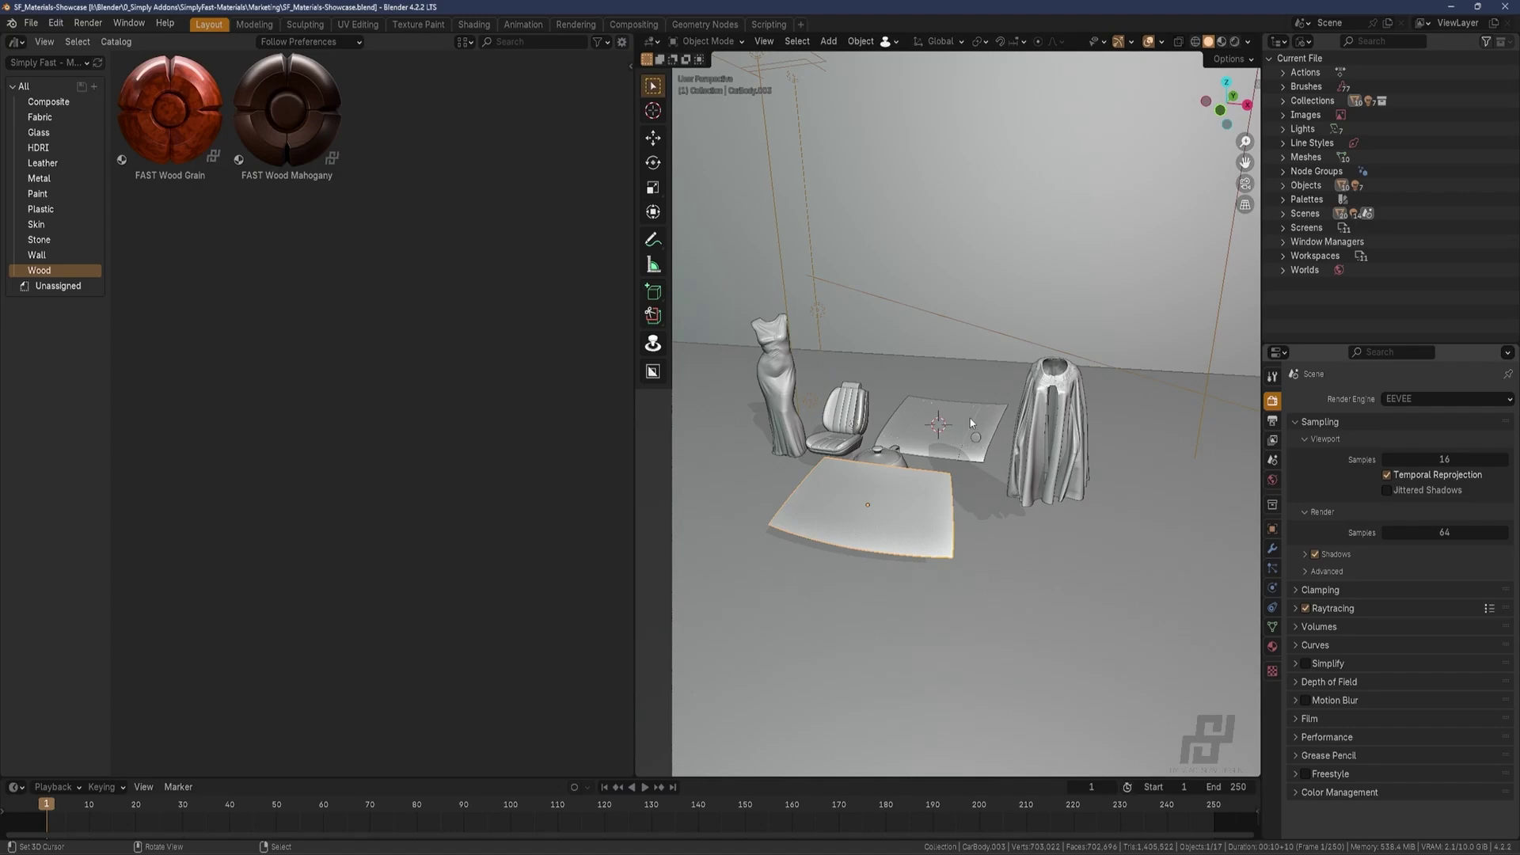
left_click(1222, 41)
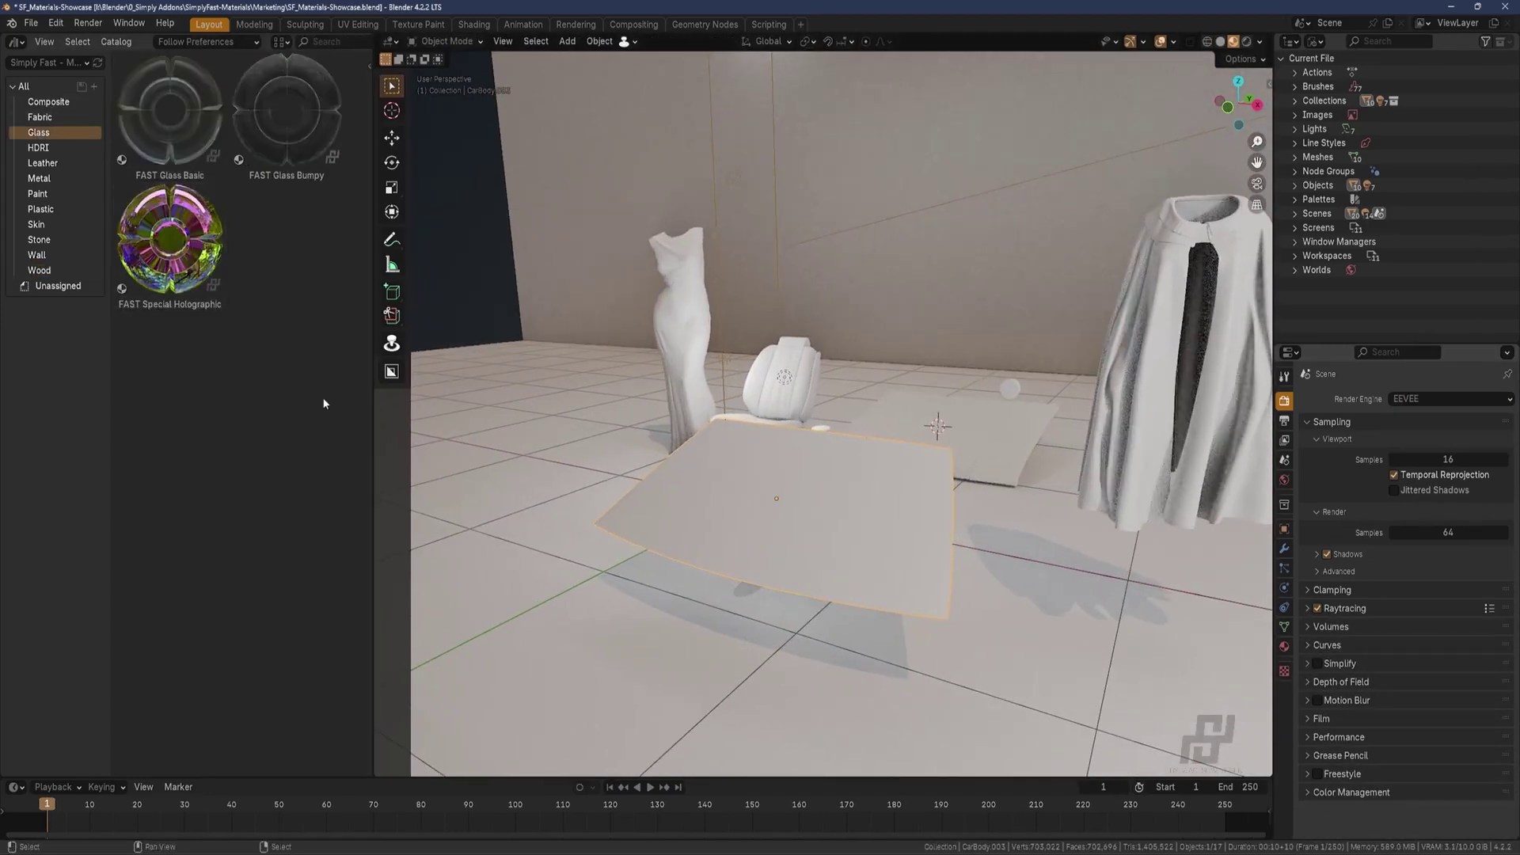
Filter to Stone materials and apply FAST Stone Granite White, then Marble White, to the floor
left_click(39, 239)
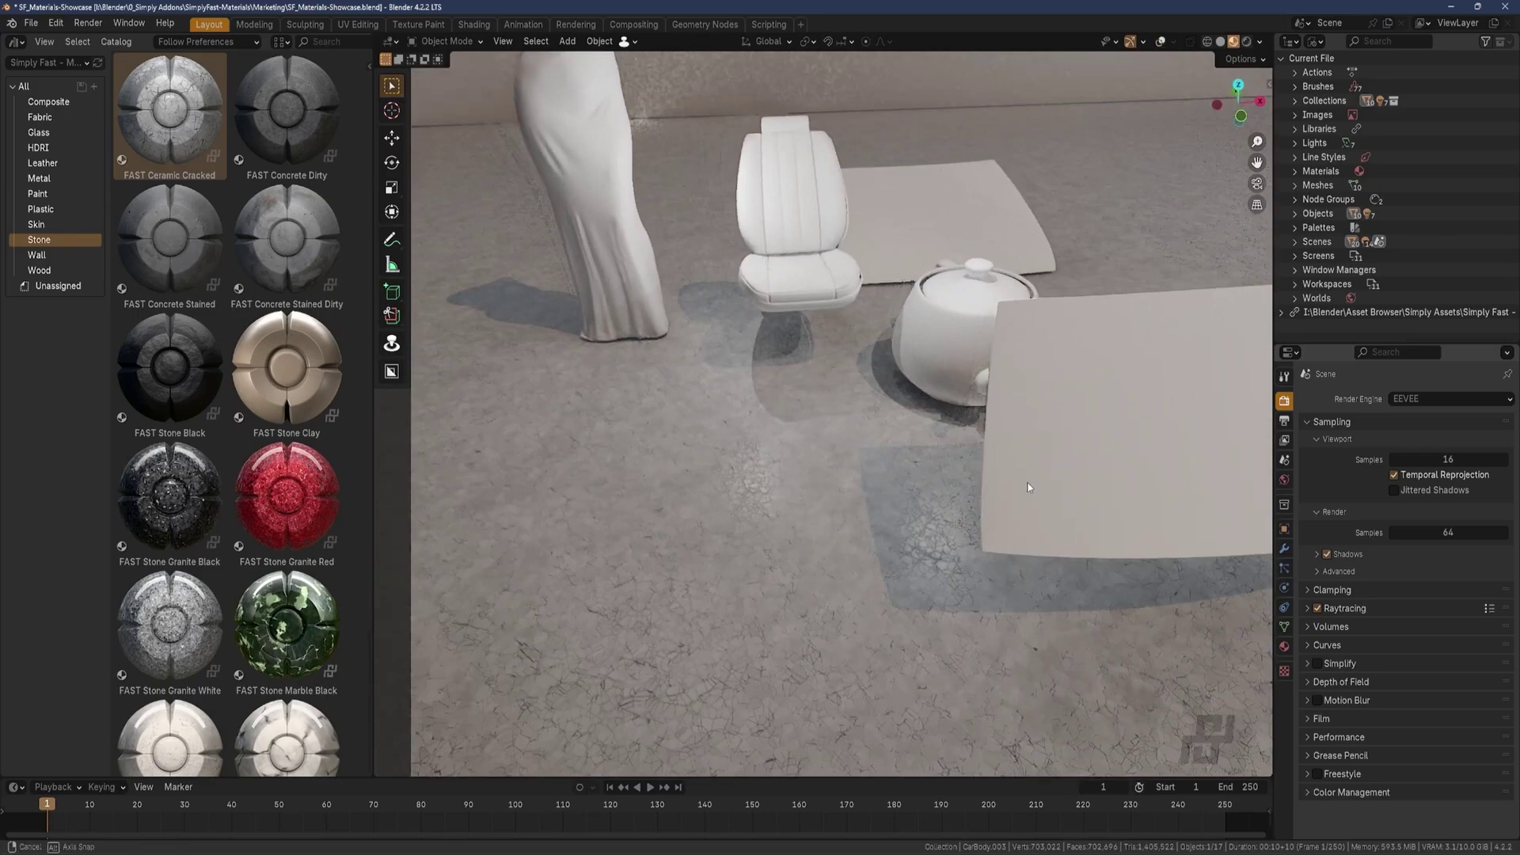
left_click(1285, 647)
left_click(16, 787)
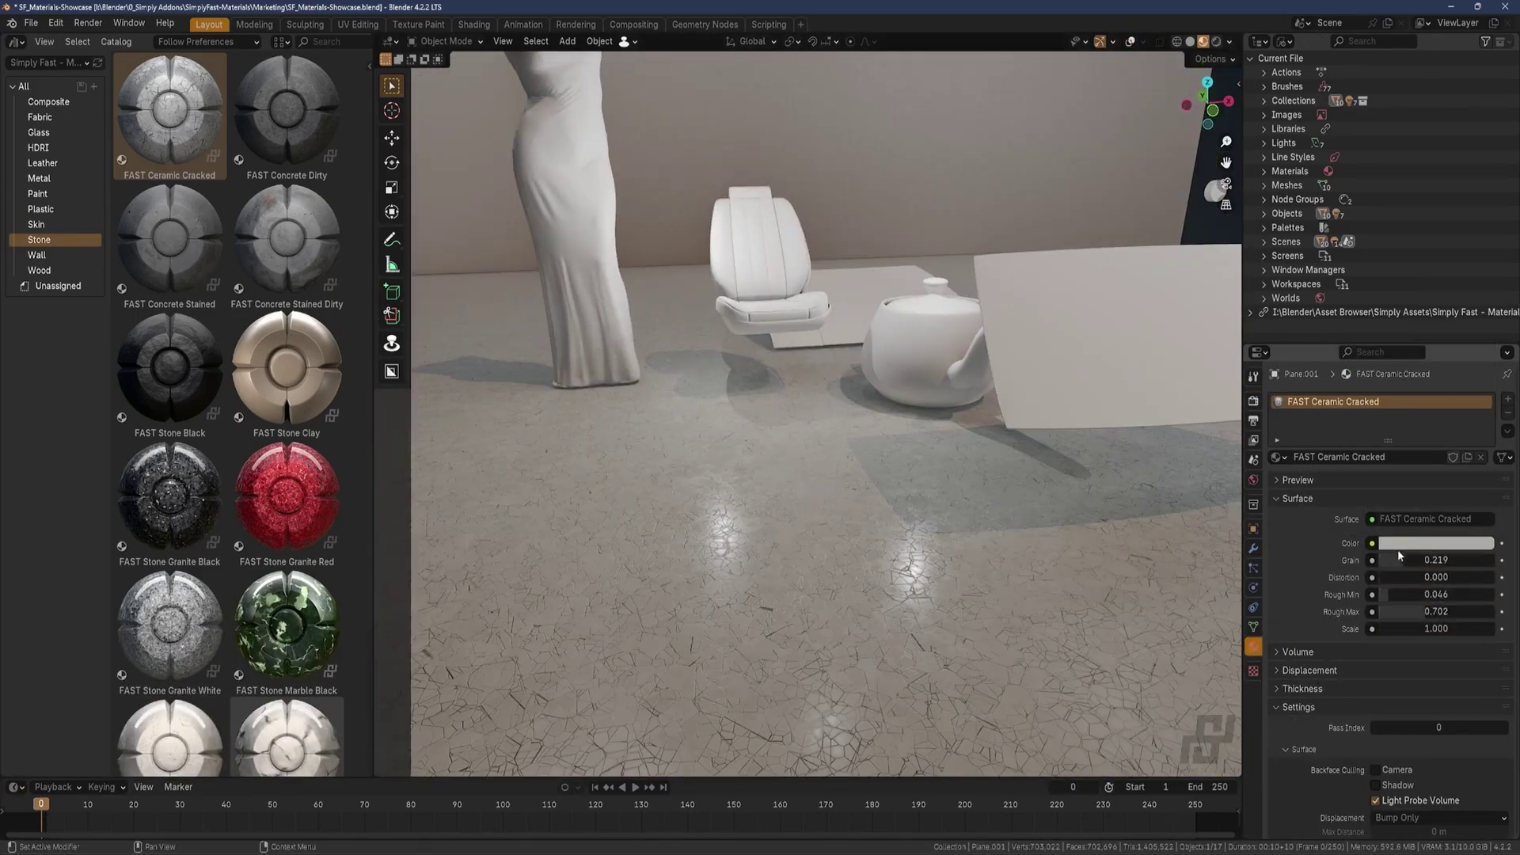
scroll(175, 523, "down", 3)
left_click(174, 523)
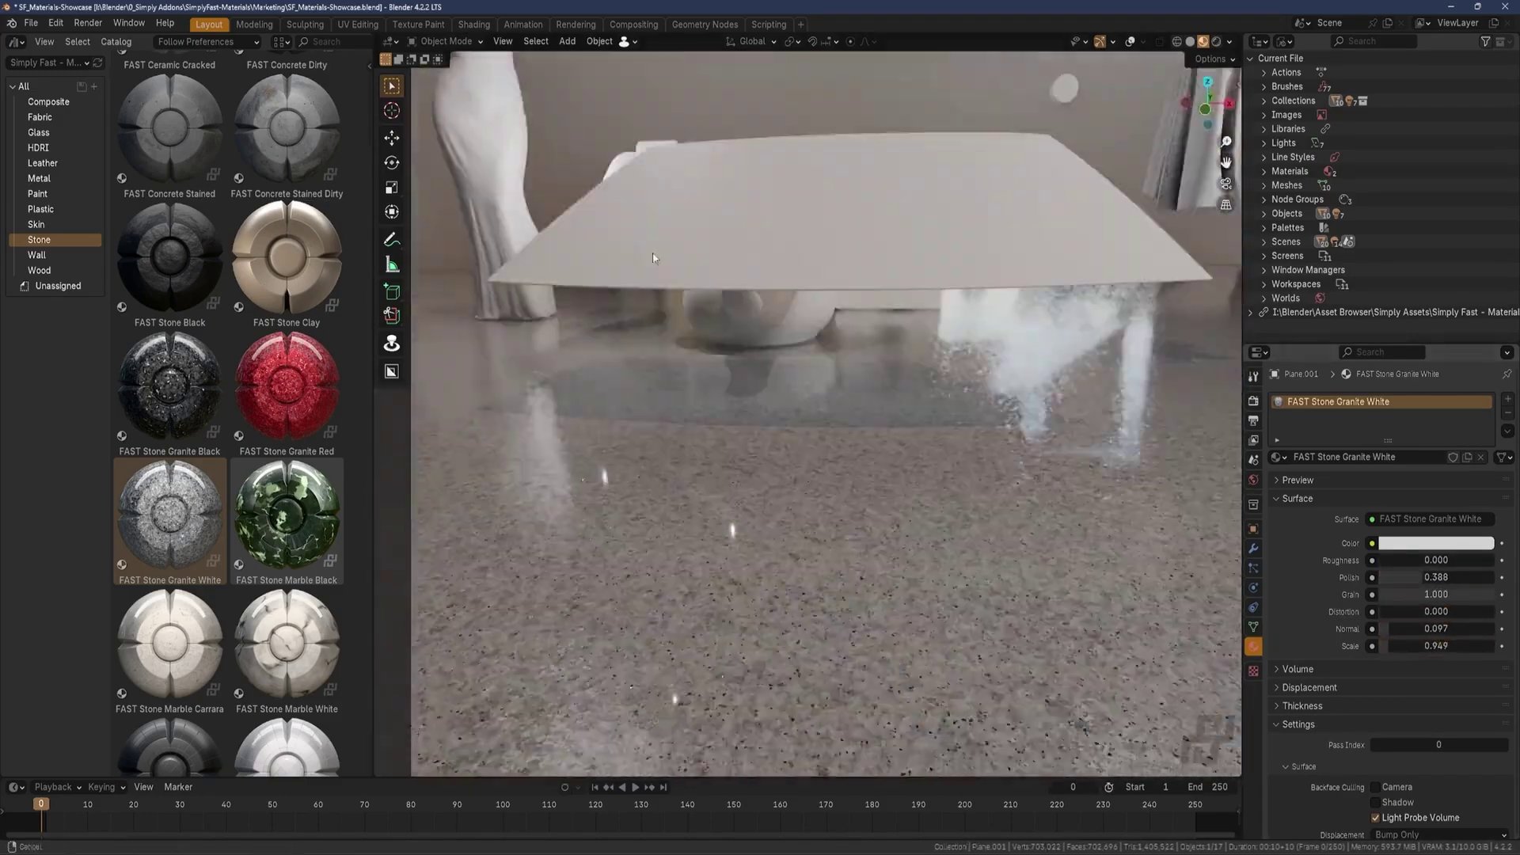
scroll(229, 475, "down", 2)
left_click_drag(286, 578, 767, 538)
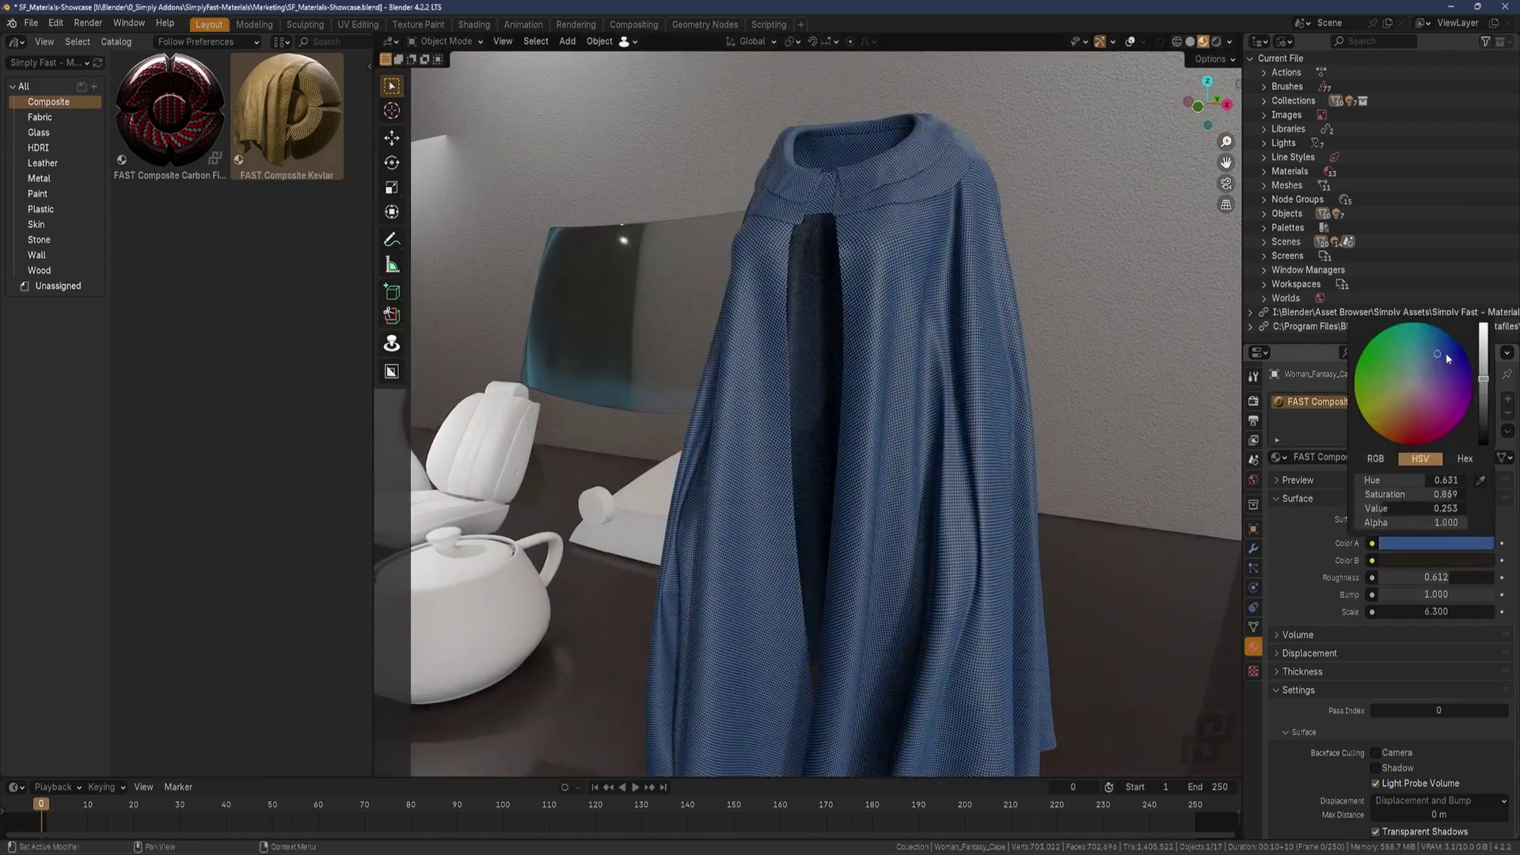
Try FAST Fabric Alpha Round, Cotton, Fishnet, Lace Style 1 and Curtain on the cape
left_click(49, 119)
left_click_drag(853, 396, 853, 397)
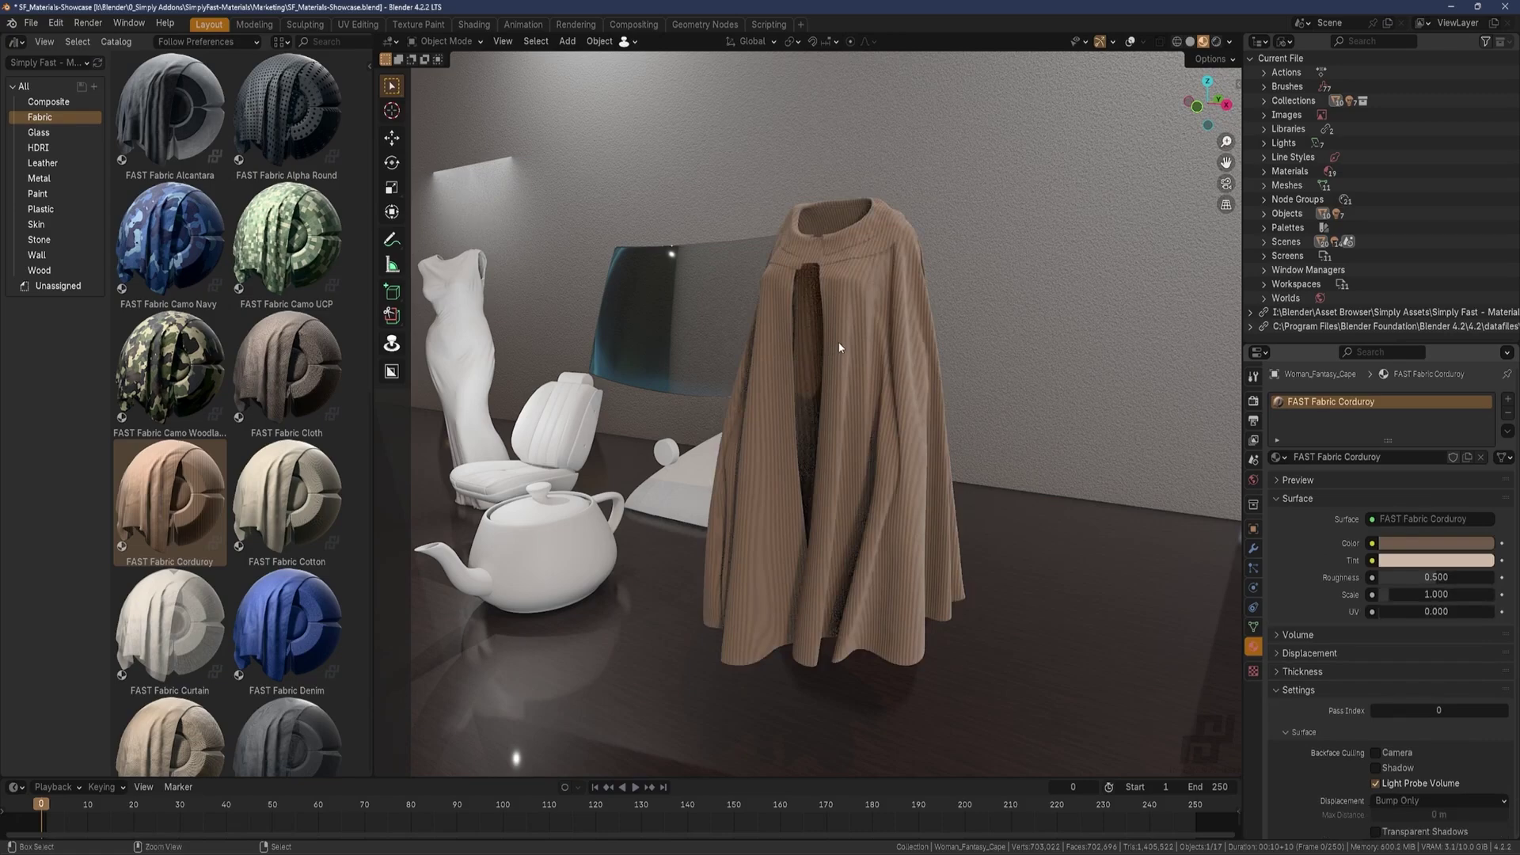
left_click_drag(287, 499, 762, 411)
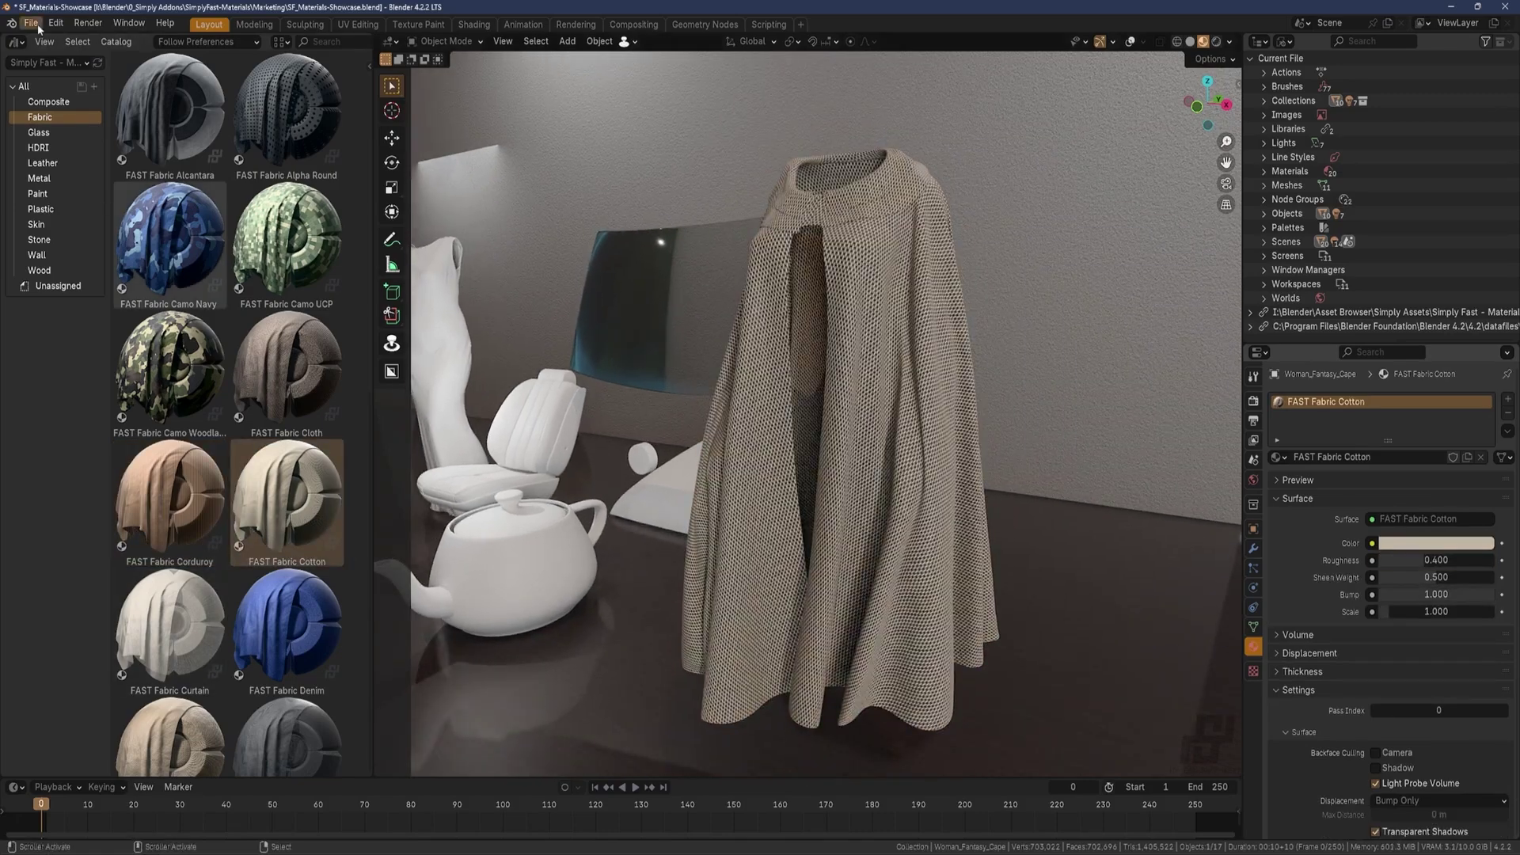
key("ctrl+comma")
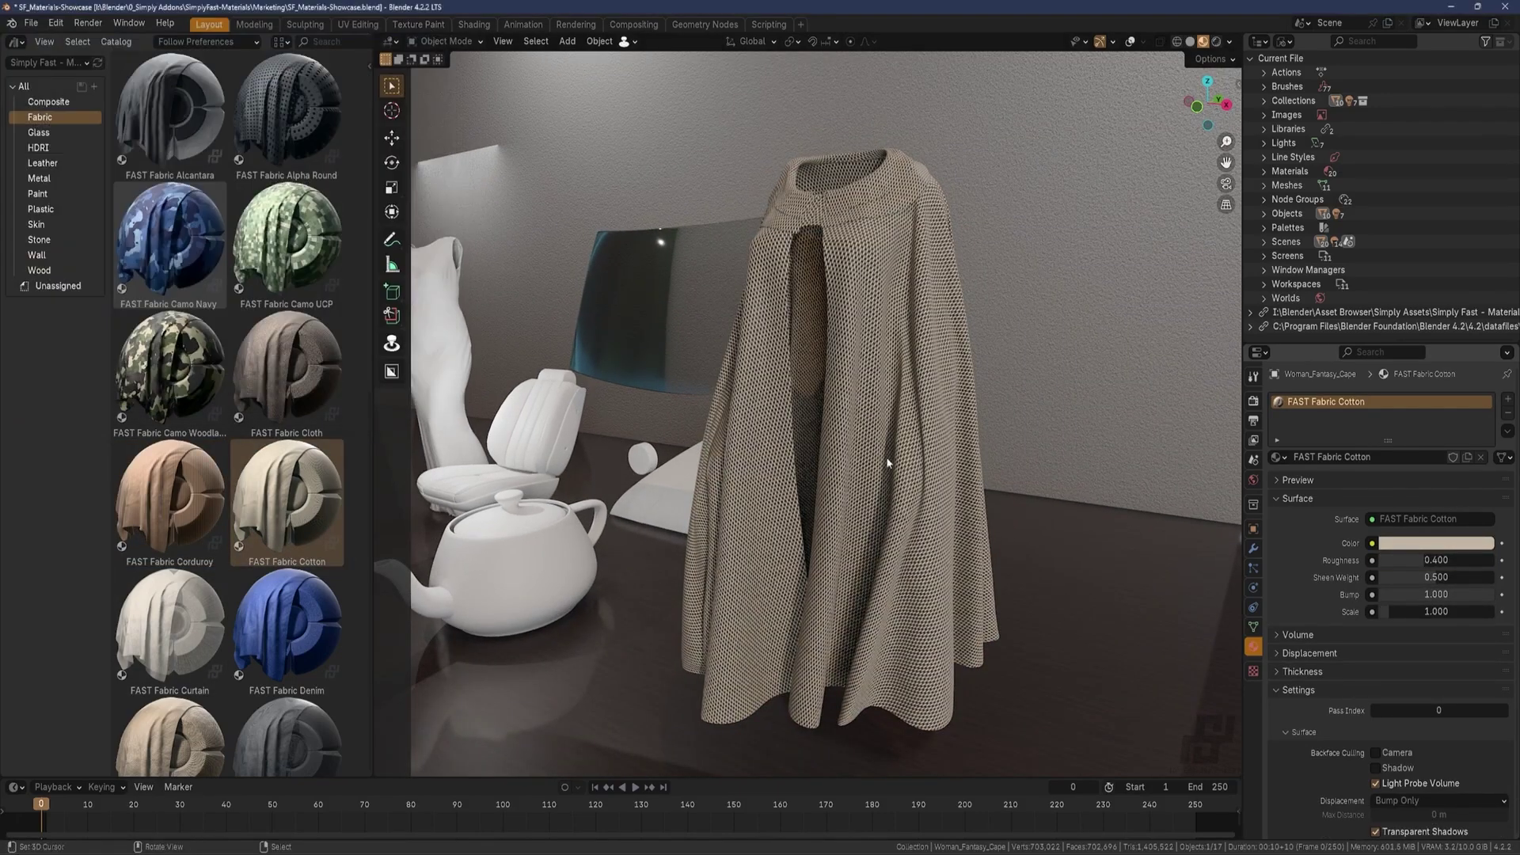
left_click_drag(119, 255, 764, 458)
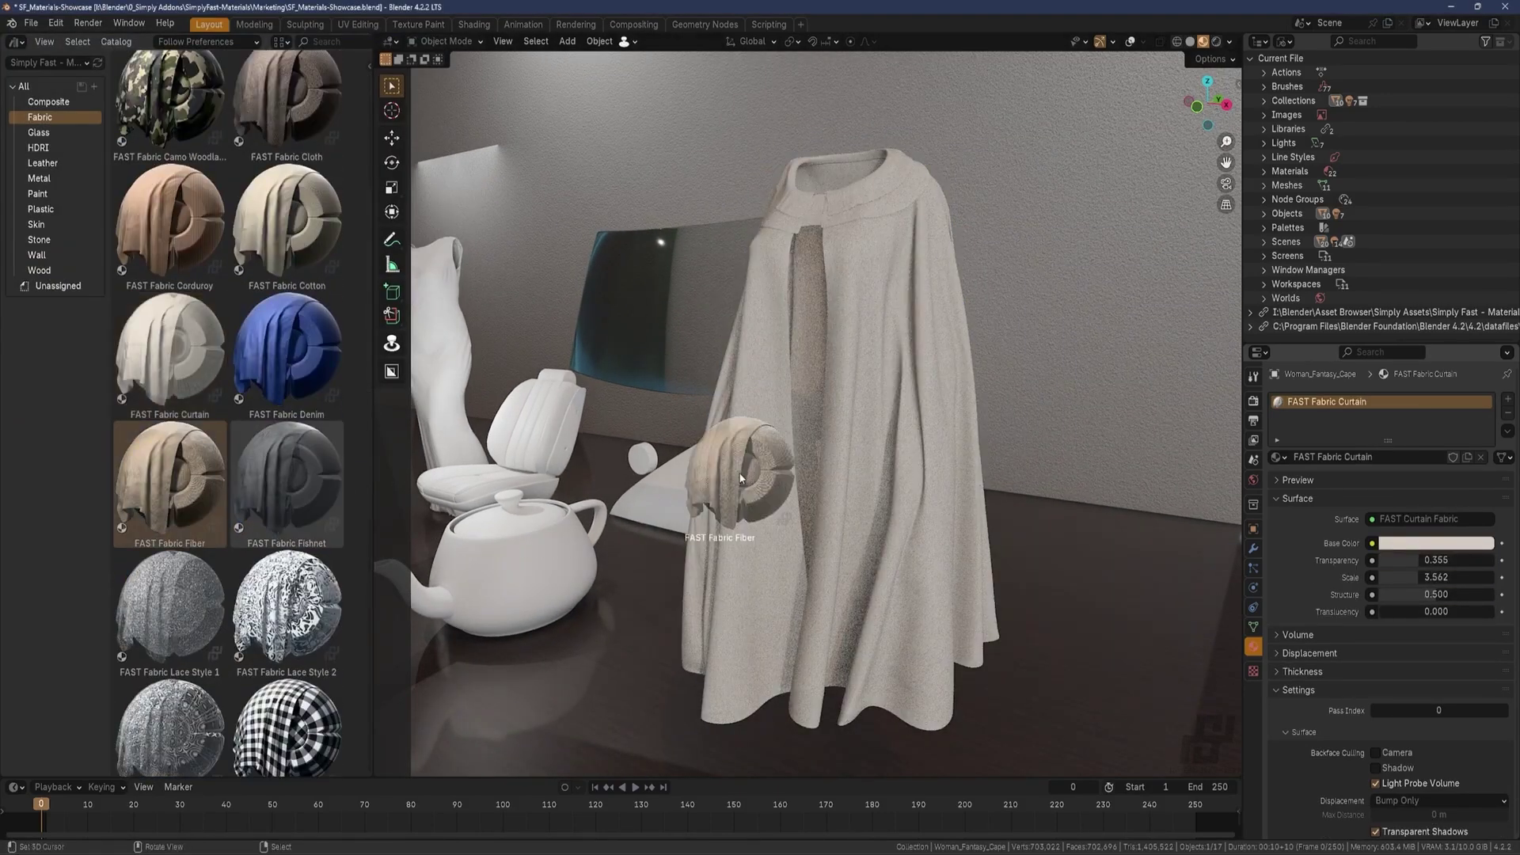
left_click_drag(730, 475, 891, 452)
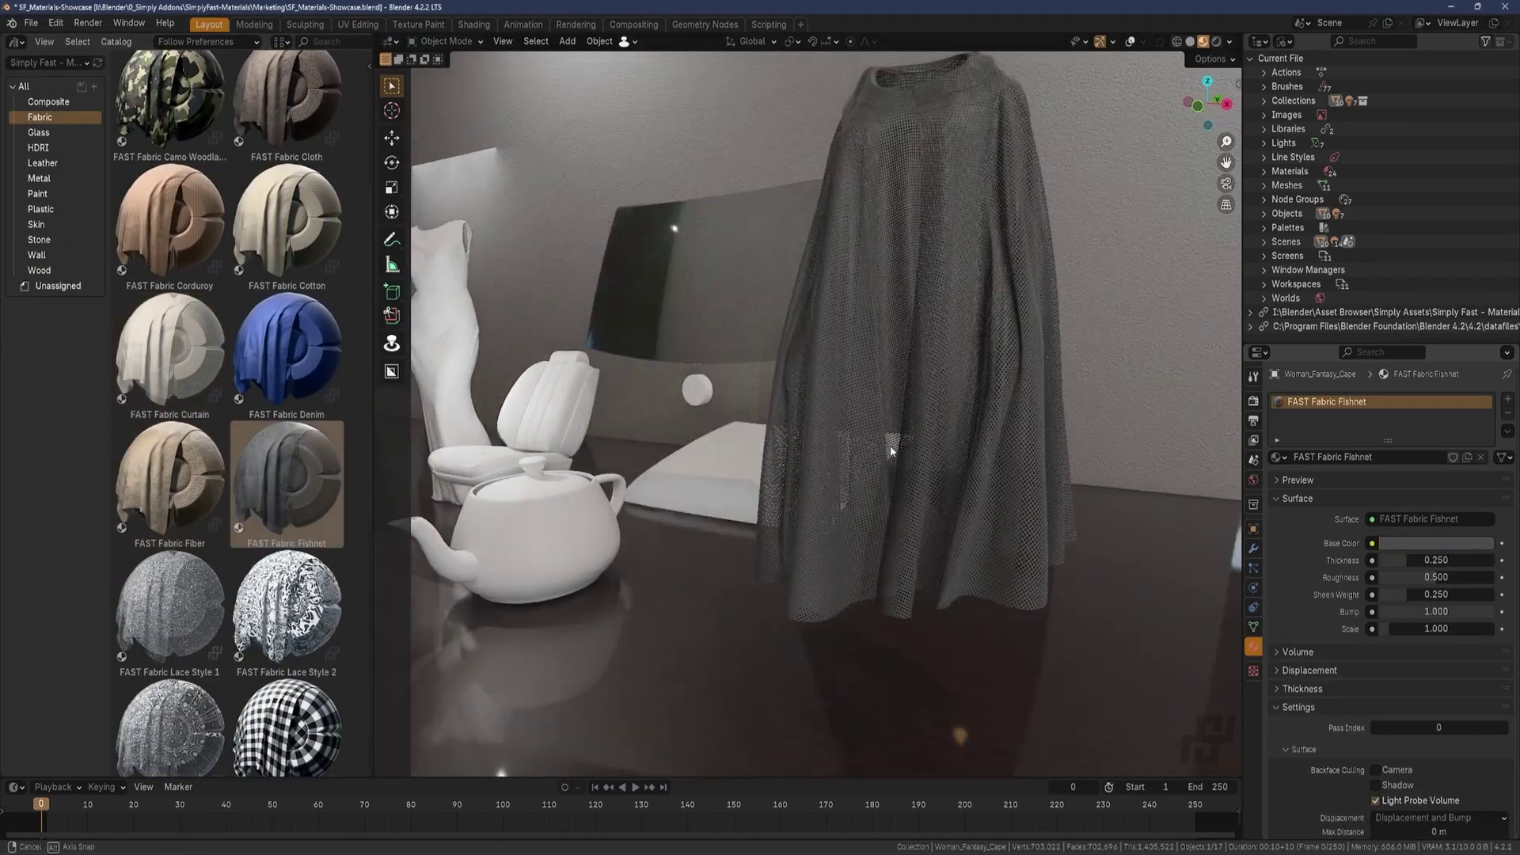
left_click_drag(170, 609, 875, 569)
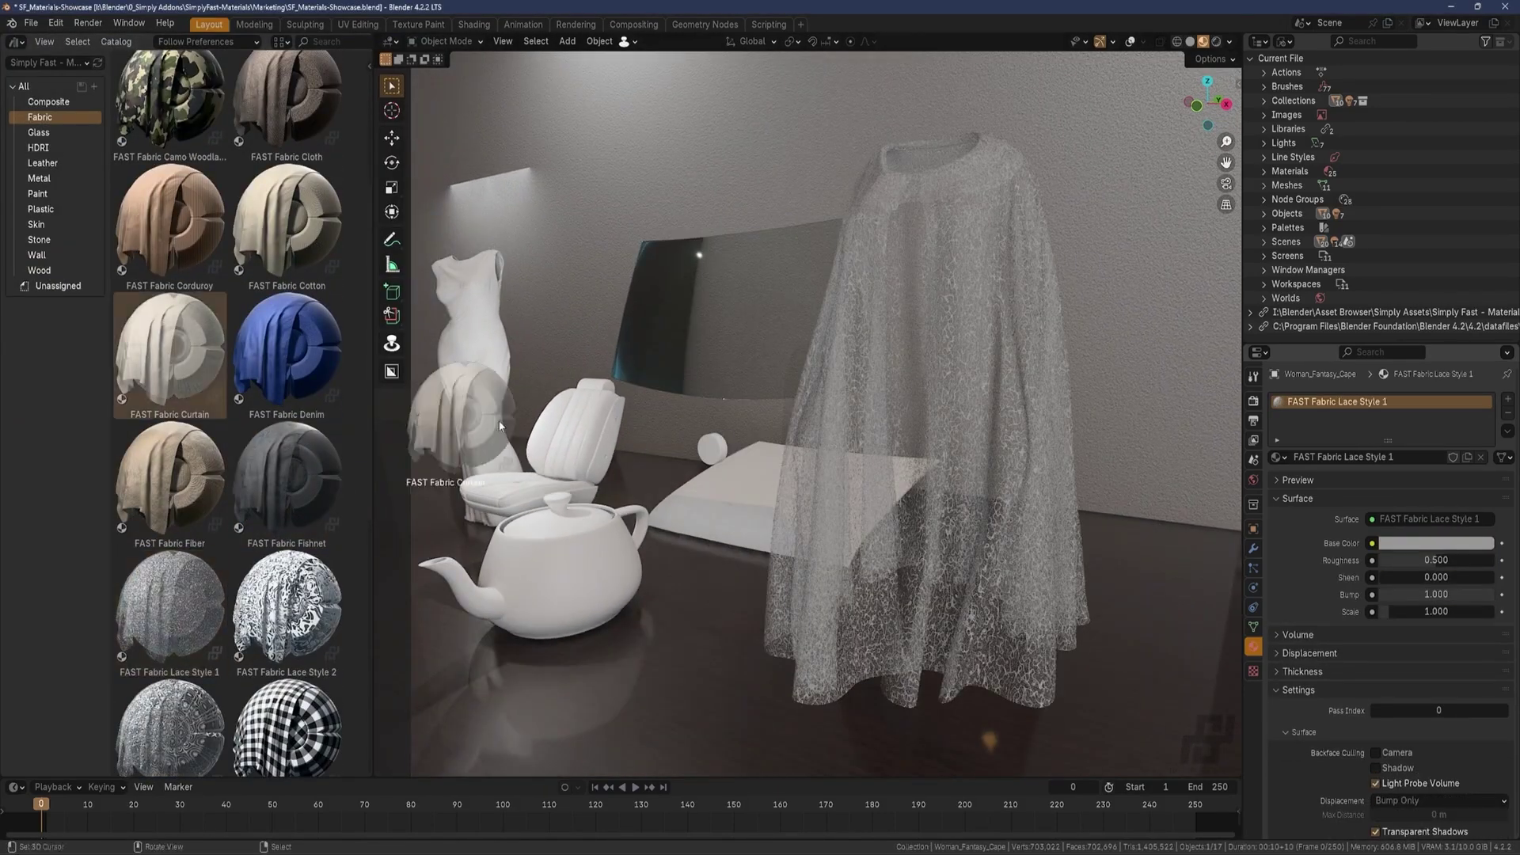
left_click_drag(499, 426, 1017, 316)
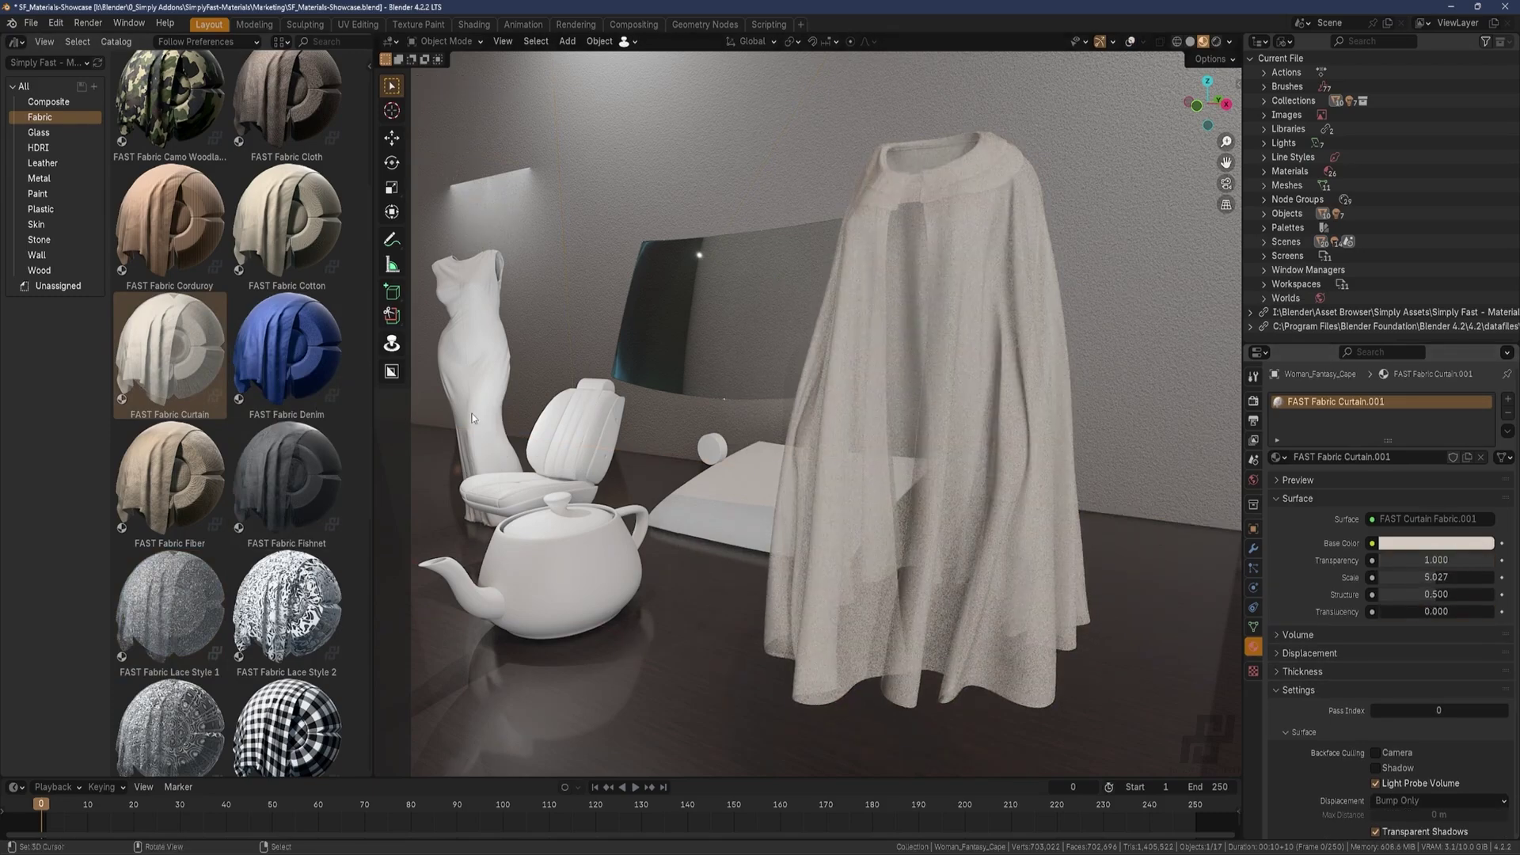
Apply velvet, lace and dirty rag fabrics to cape and dress, and set the lace scale to 0.010
scroll(230, 395, "down", 5)
left_click_drag(286, 420, 910, 396)
scroll(229, 396, "down", 3)
left_click_drag(286, 451, 911, 396)
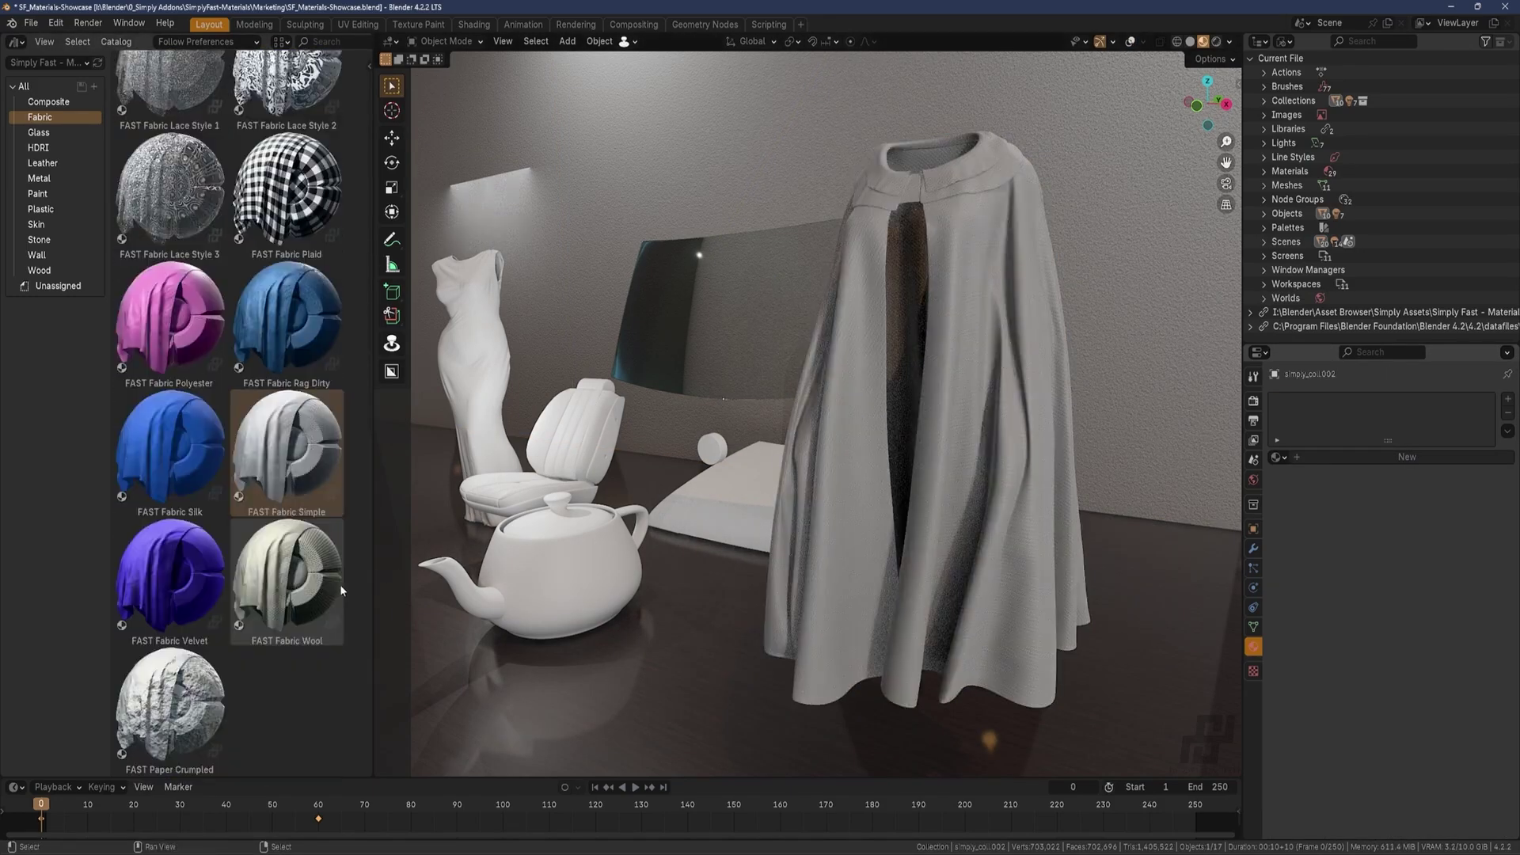
middle_click_drag(950, 354, 906, 297)
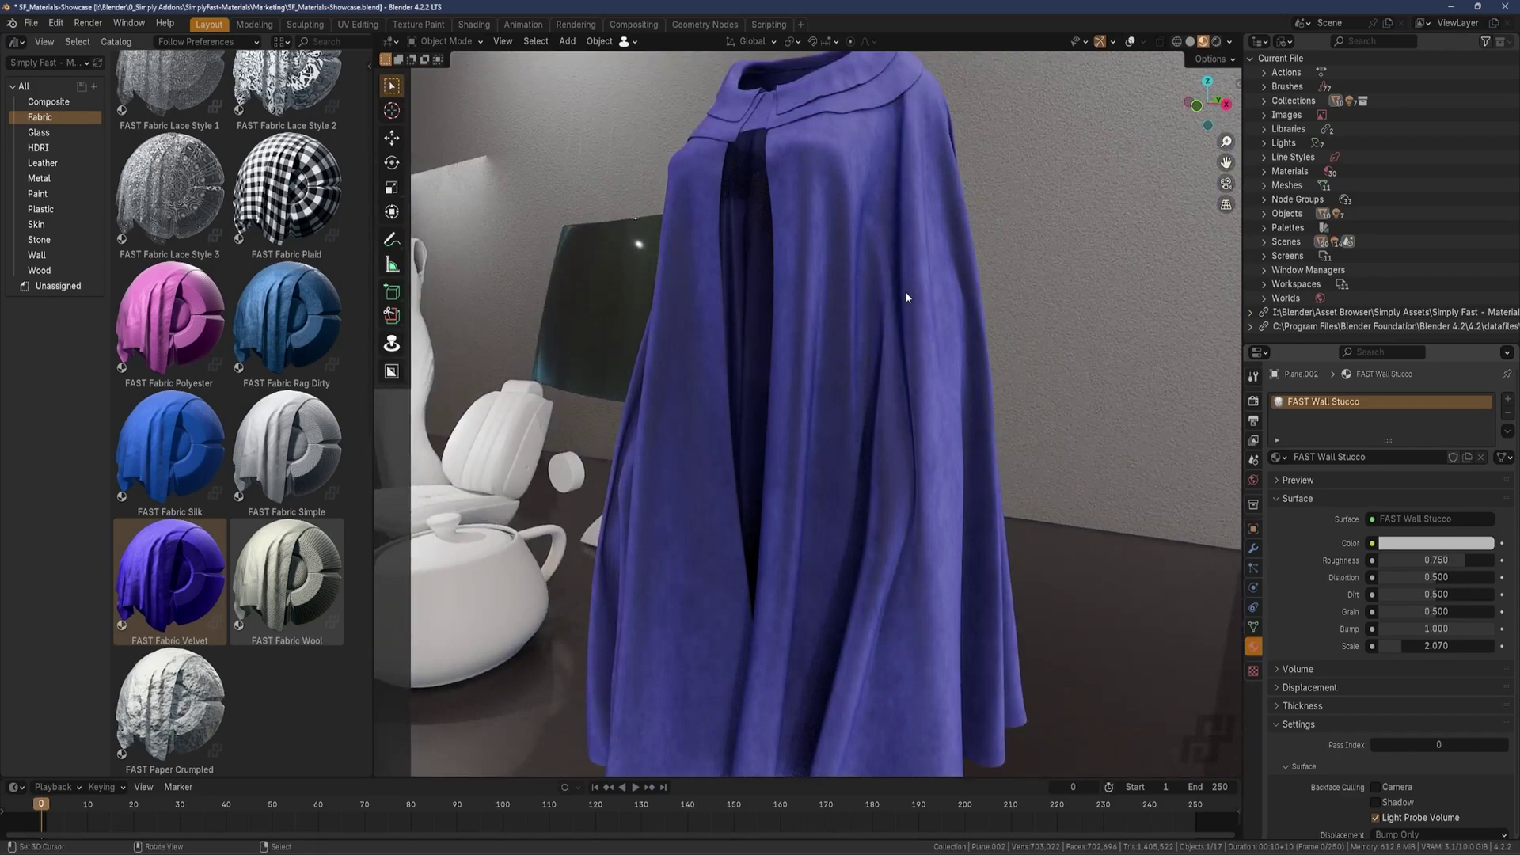
middle_click_drag(792, 396, 554, 372)
scroll(229, 238, "up", 1)
left_click_drag(287, 111, 800, 317)
left_click_drag(1437, 611, 1346, 612)
middle_click_drag(871, 317, 805, 252)
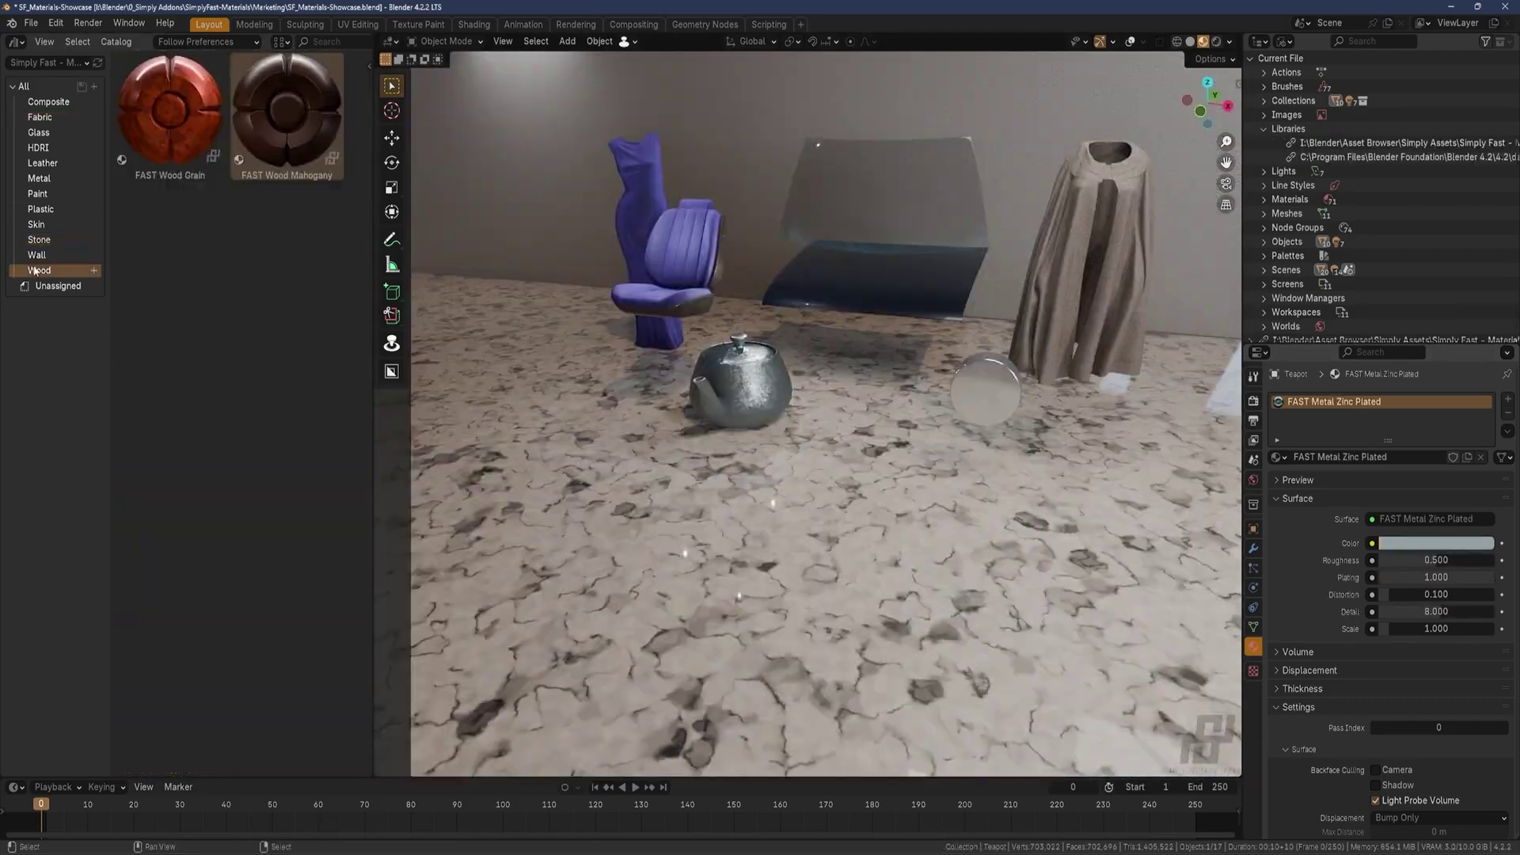
Browse the Metal and full material catalogs, then filter the library to HDRI assets
left_click(38, 178)
scroll(107, 248, "down", 1)
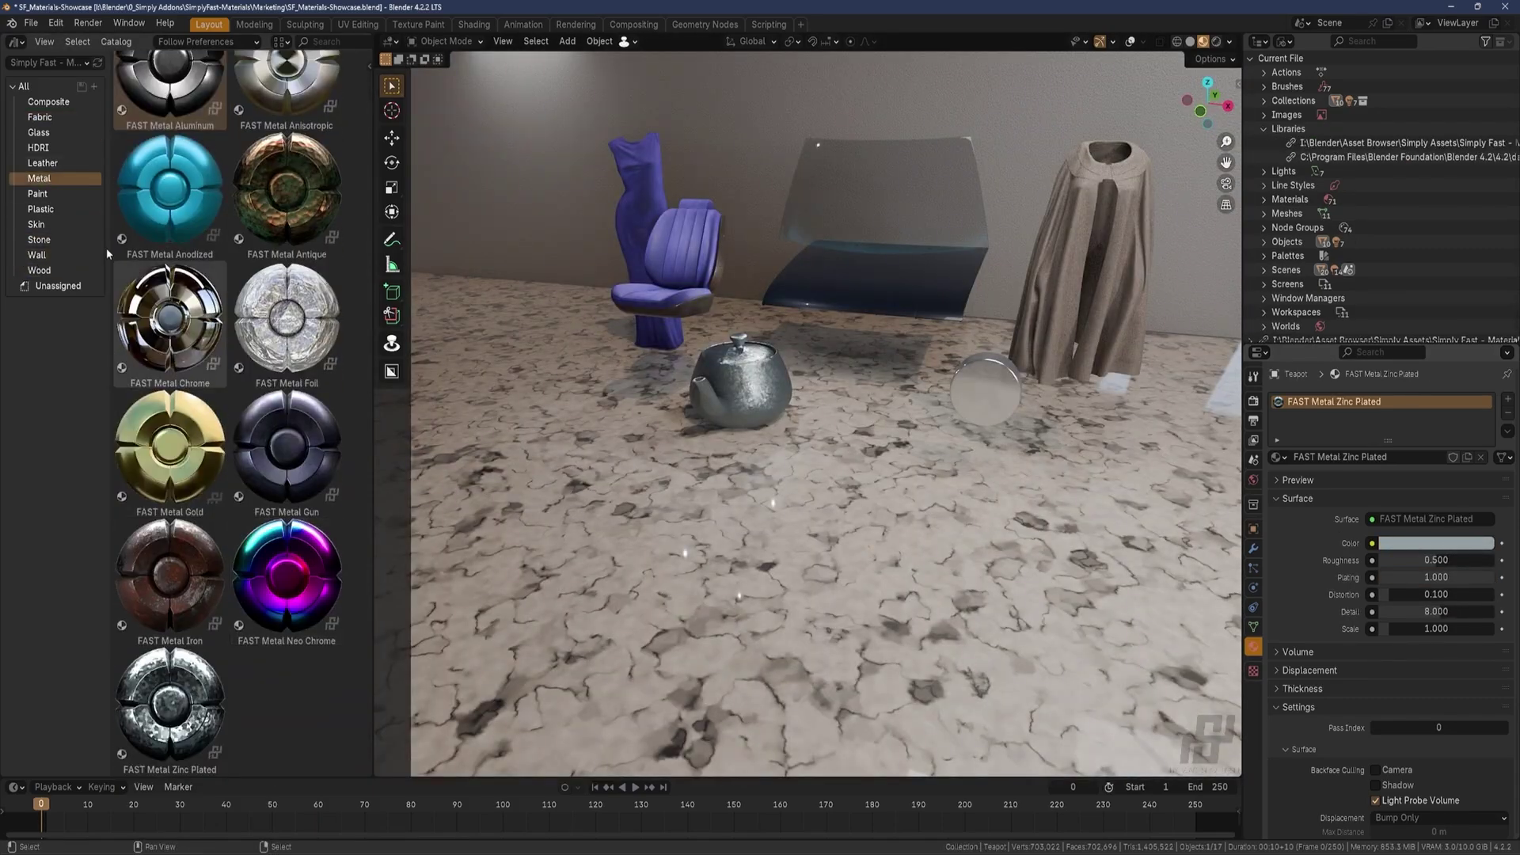
key("ctrl+space")
left_click(24, 86)
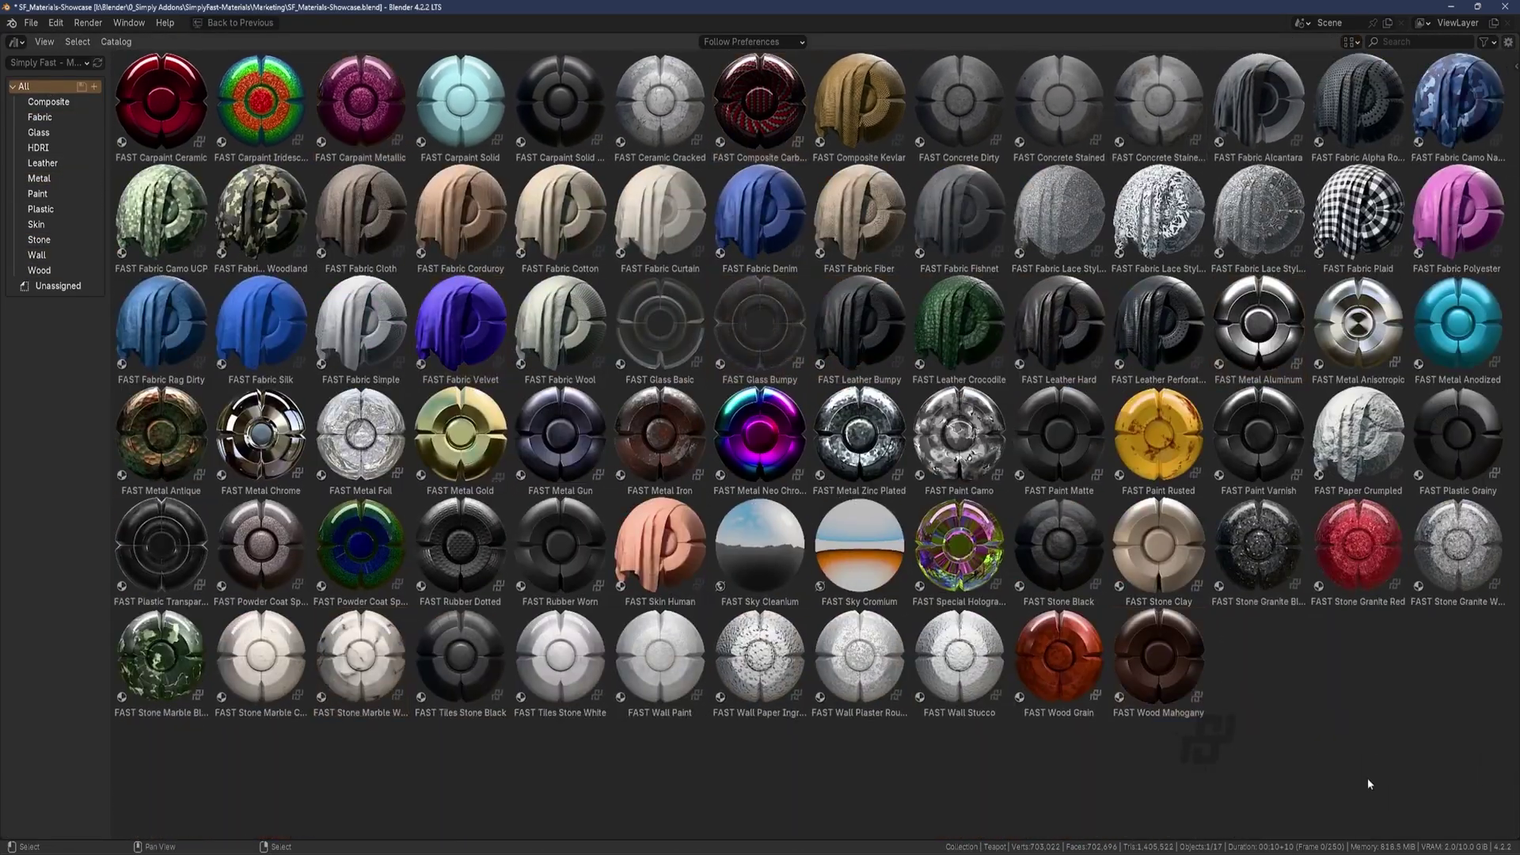
left_click(50, 148)
key("ctrl+space")
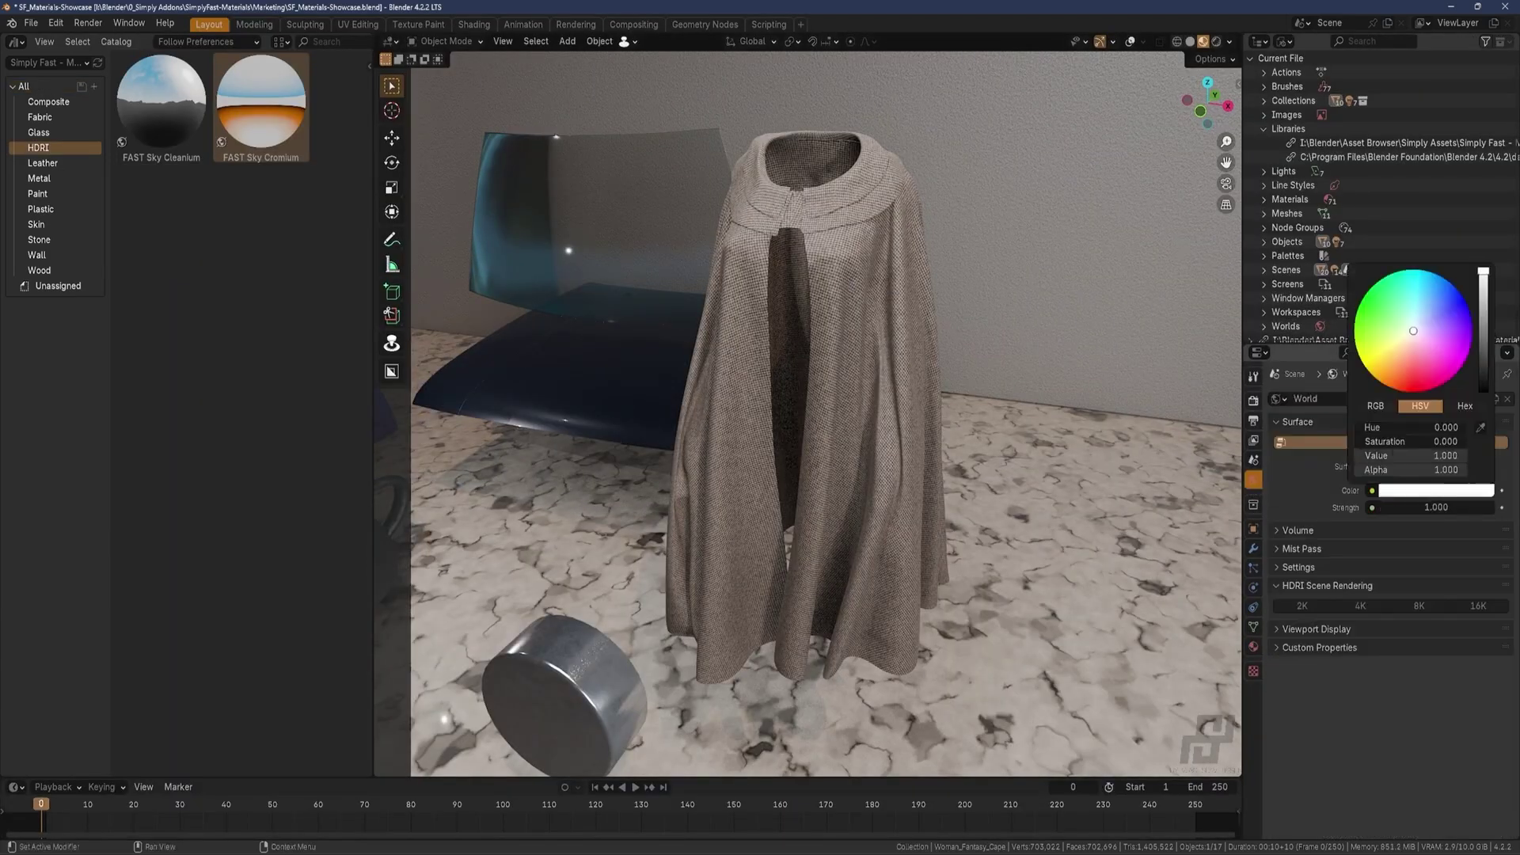
Apply FAST Sky Cleanium as the world and give its zenith a deeper blue
left_click_drag(162, 101, 562, 226)
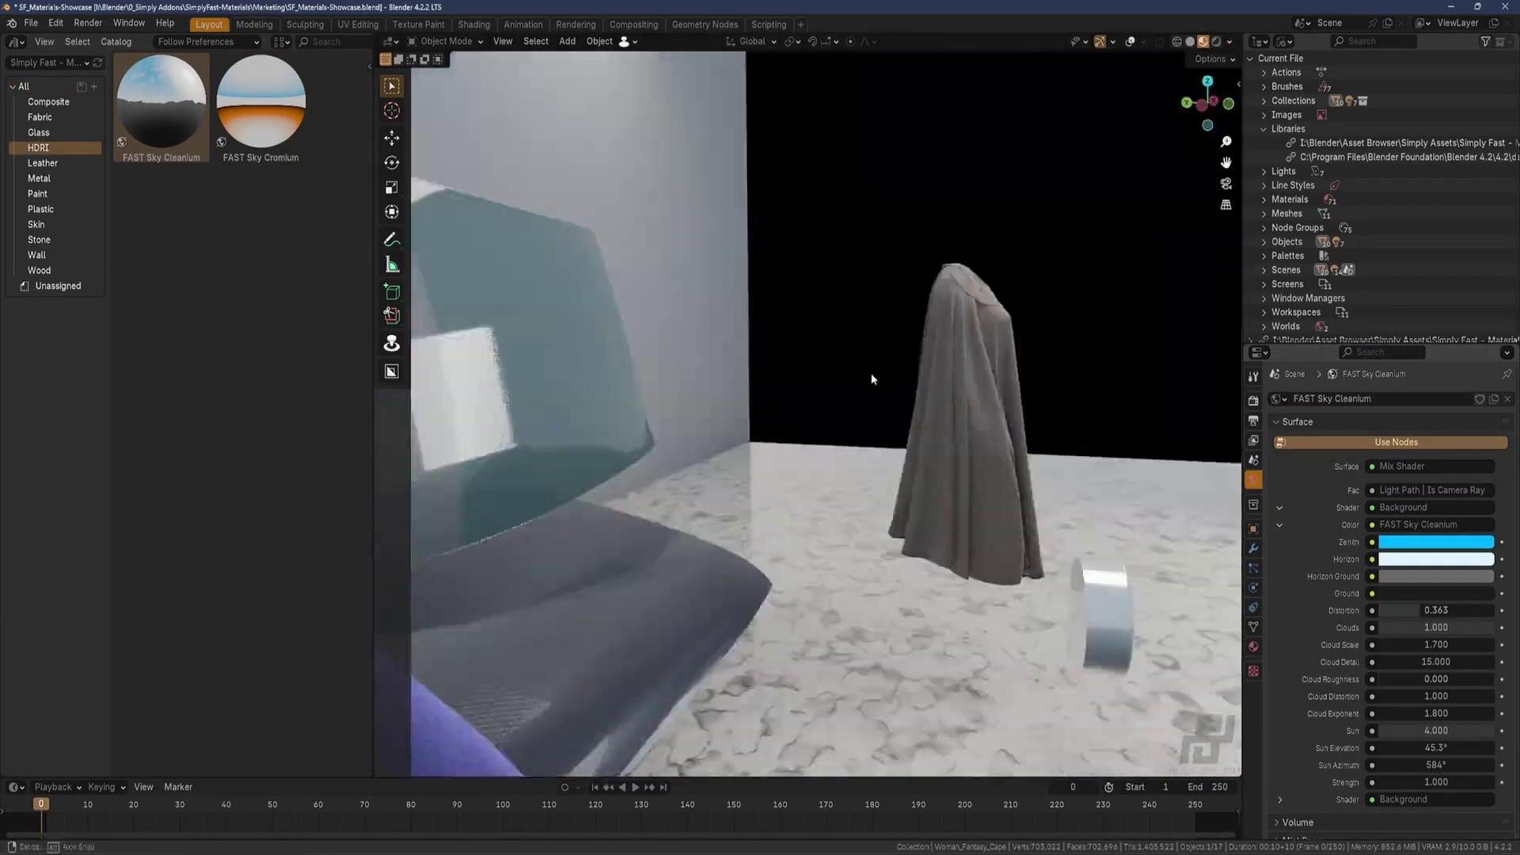
left_click(1436, 541)
left_click(1417, 396)
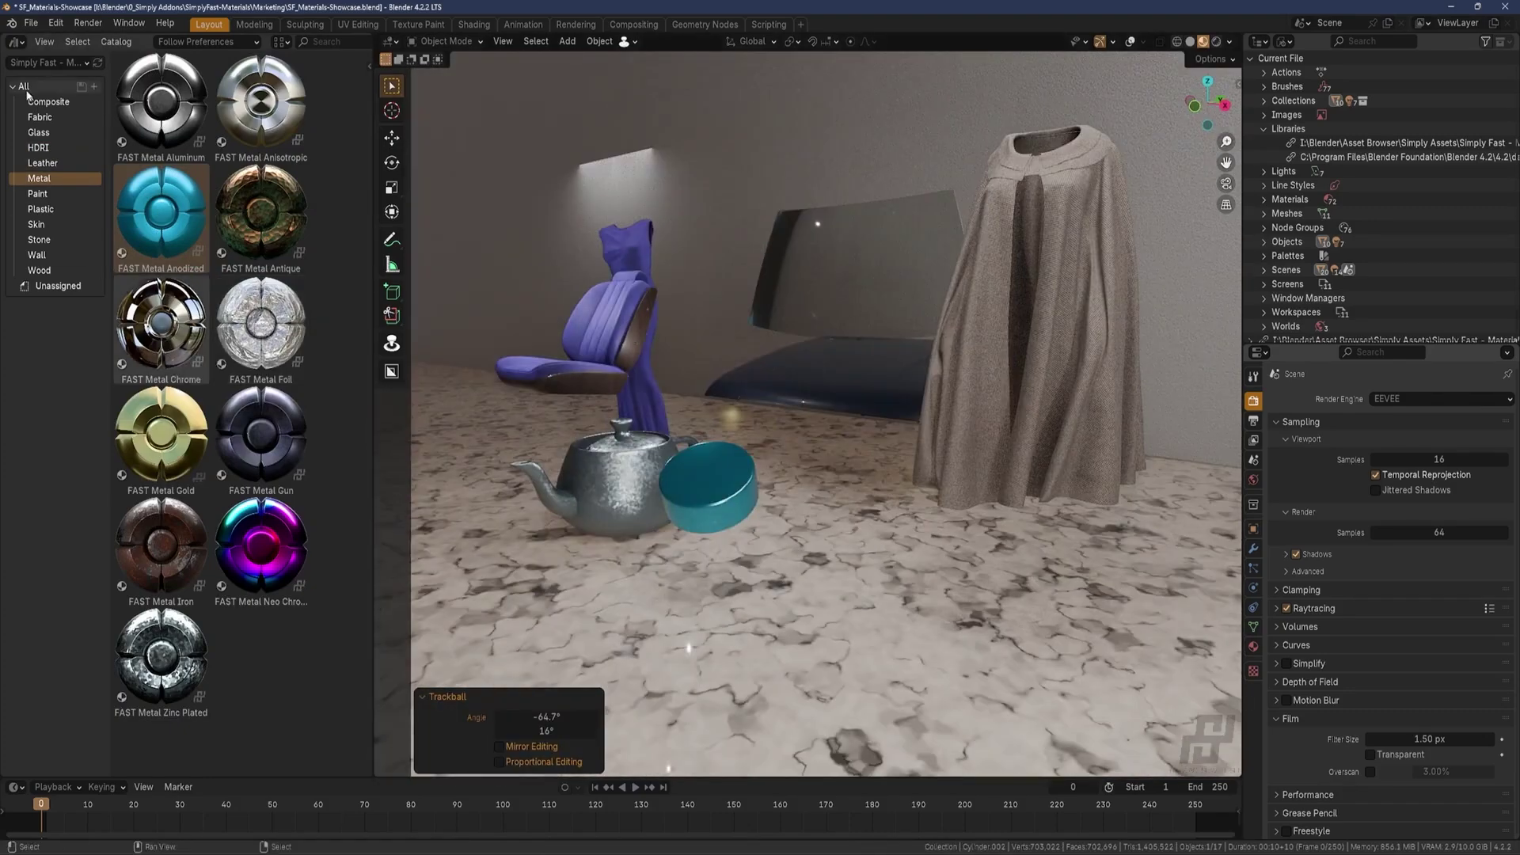
key("n")
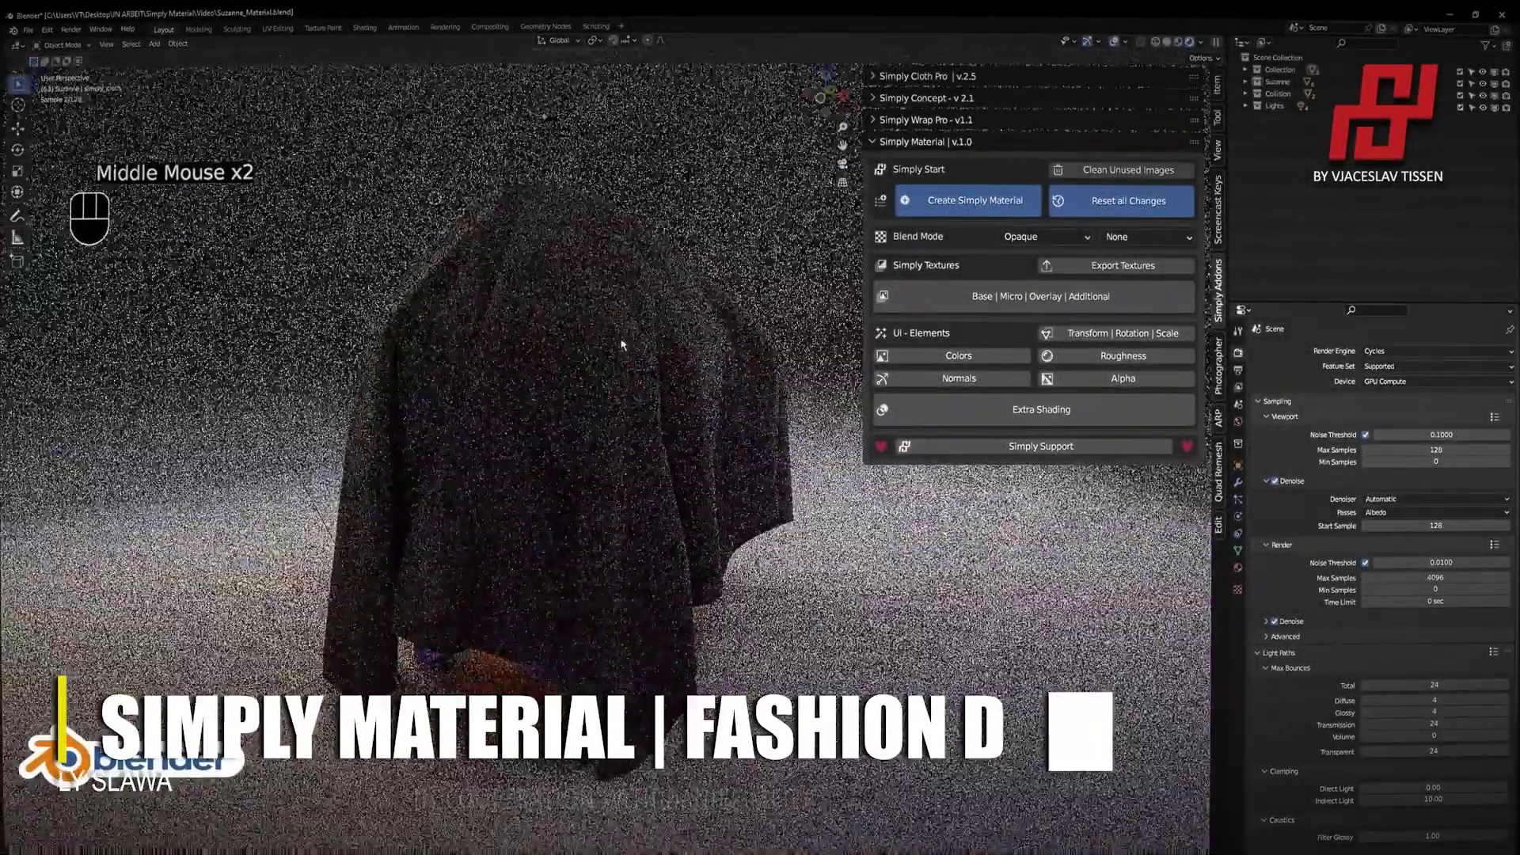
Turn off the Micro and Overlay textures and set Dispersion Holographic intensity to 88.300
left_click(1045, 236)
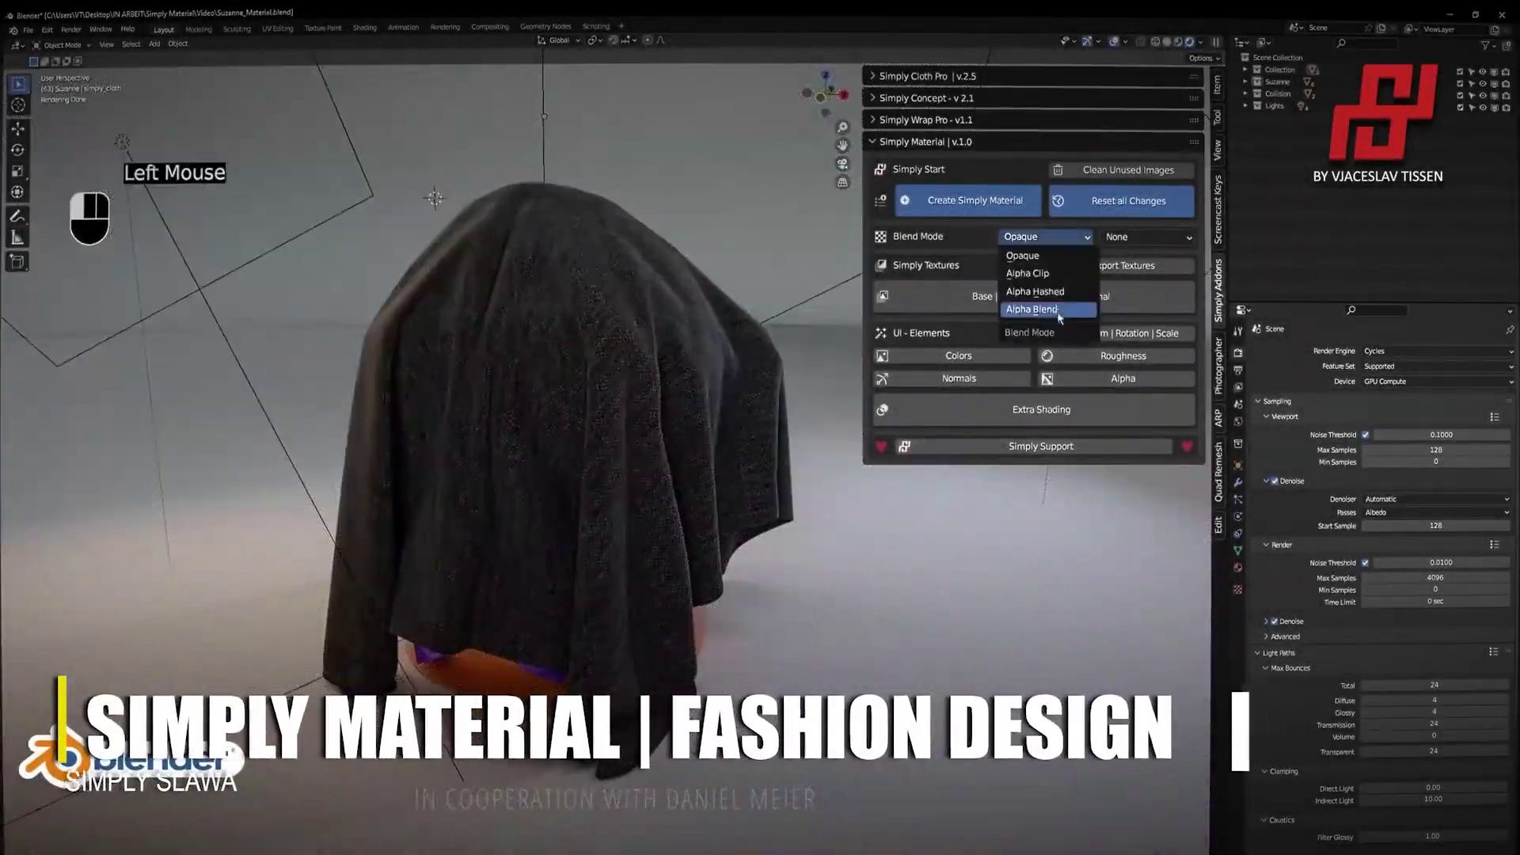
left_click(968, 301)
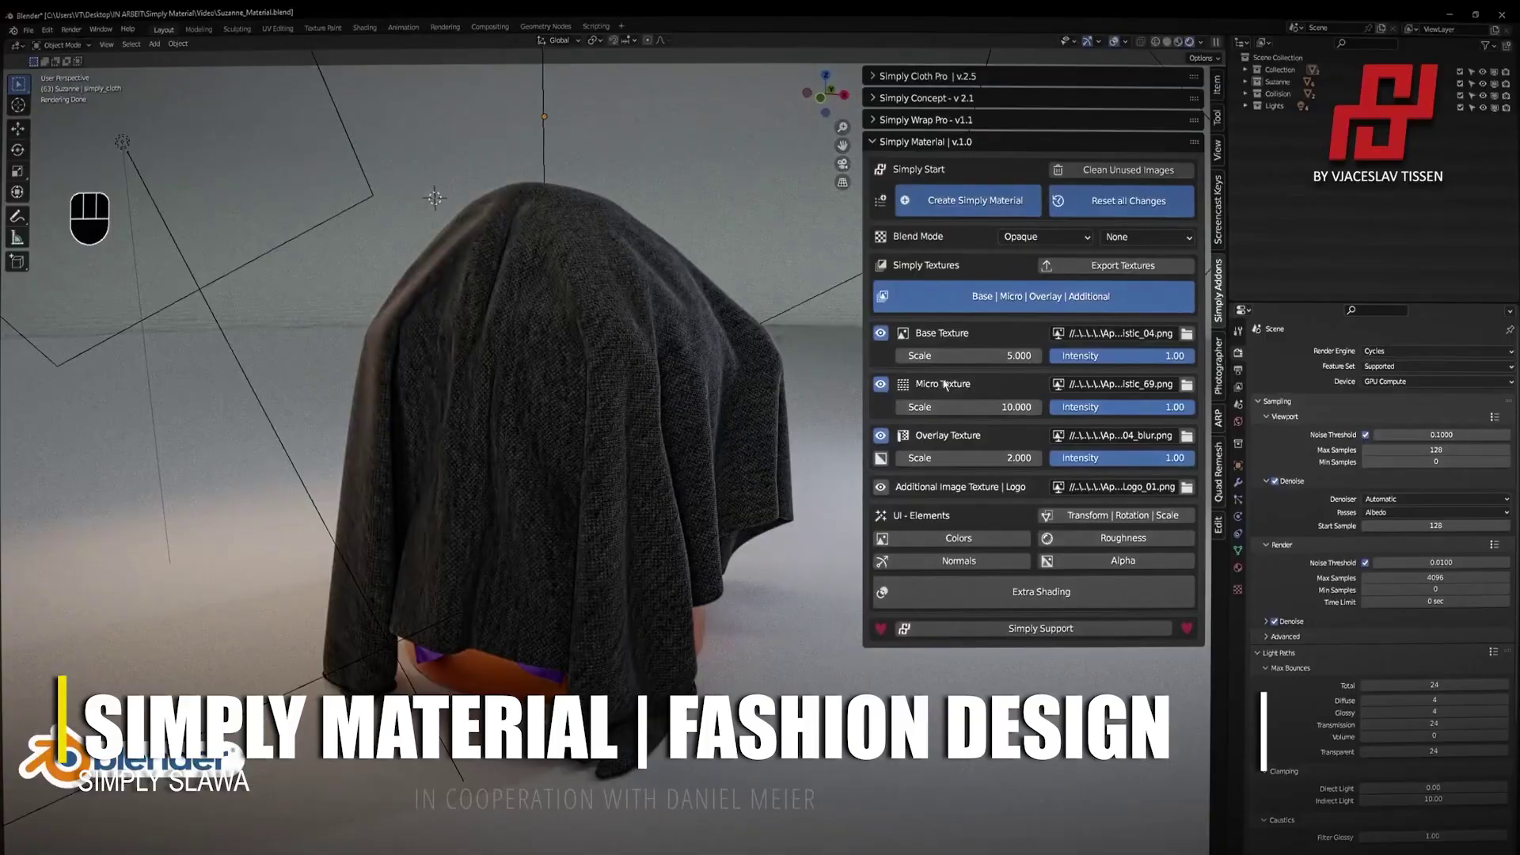
left_click(881, 384)
left_click(880, 435)
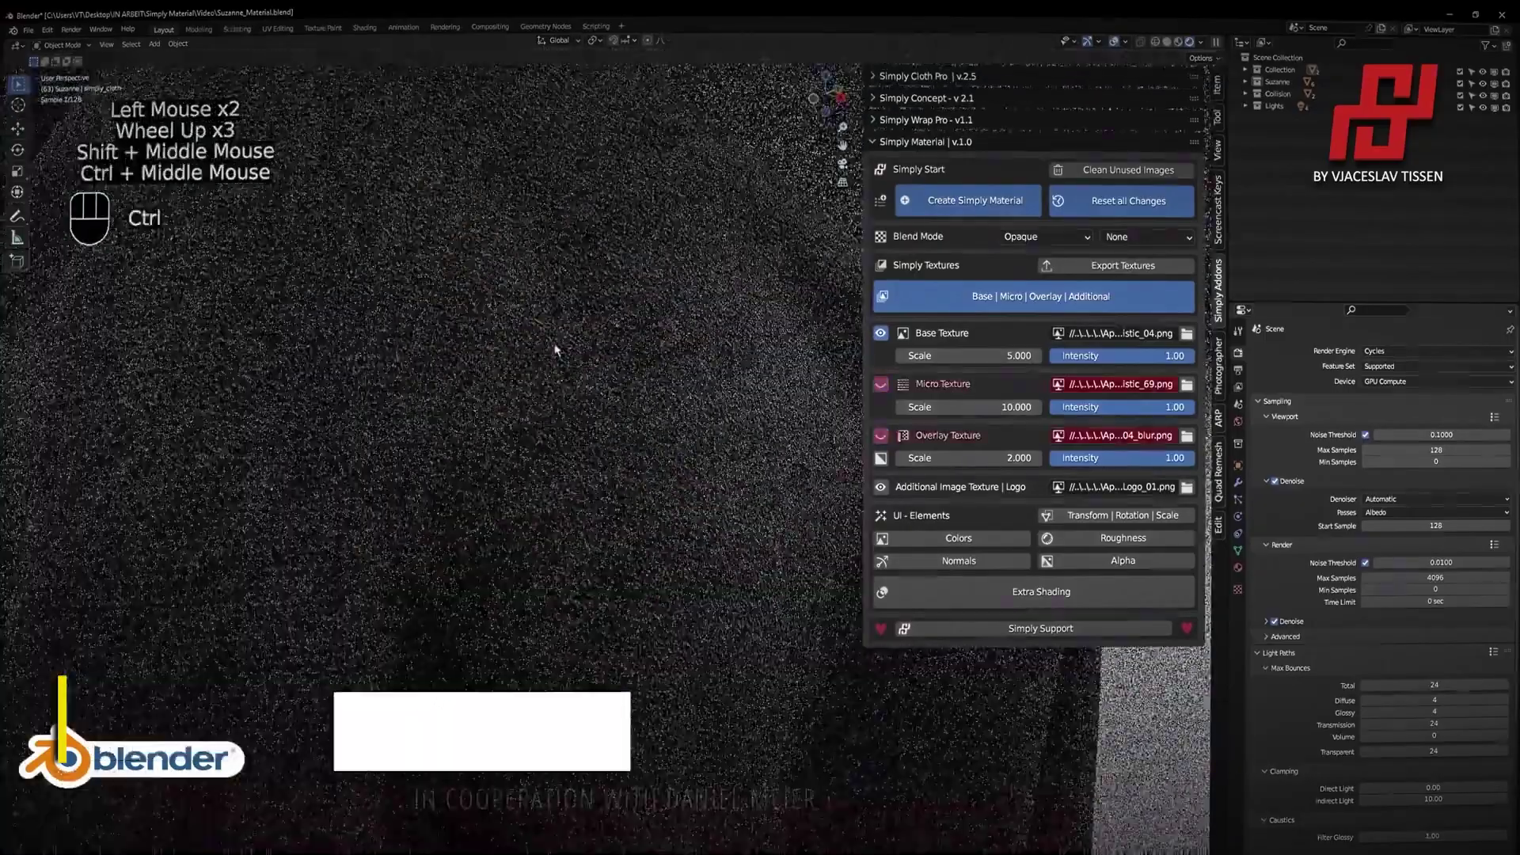
scroll(737, 431, "up", 3)
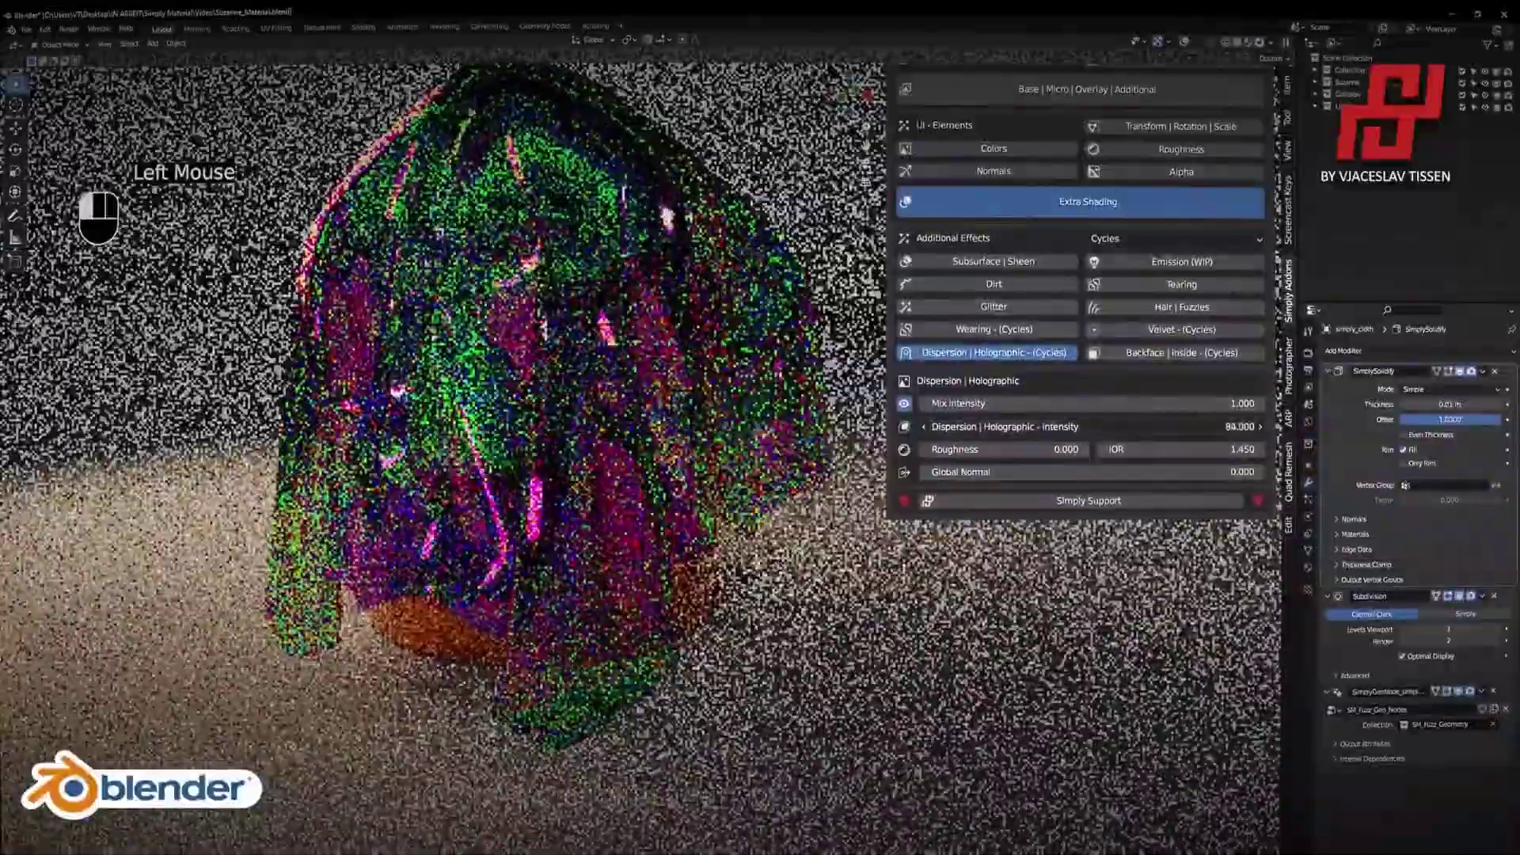
left_click_drag(1092, 427, 1116, 426)
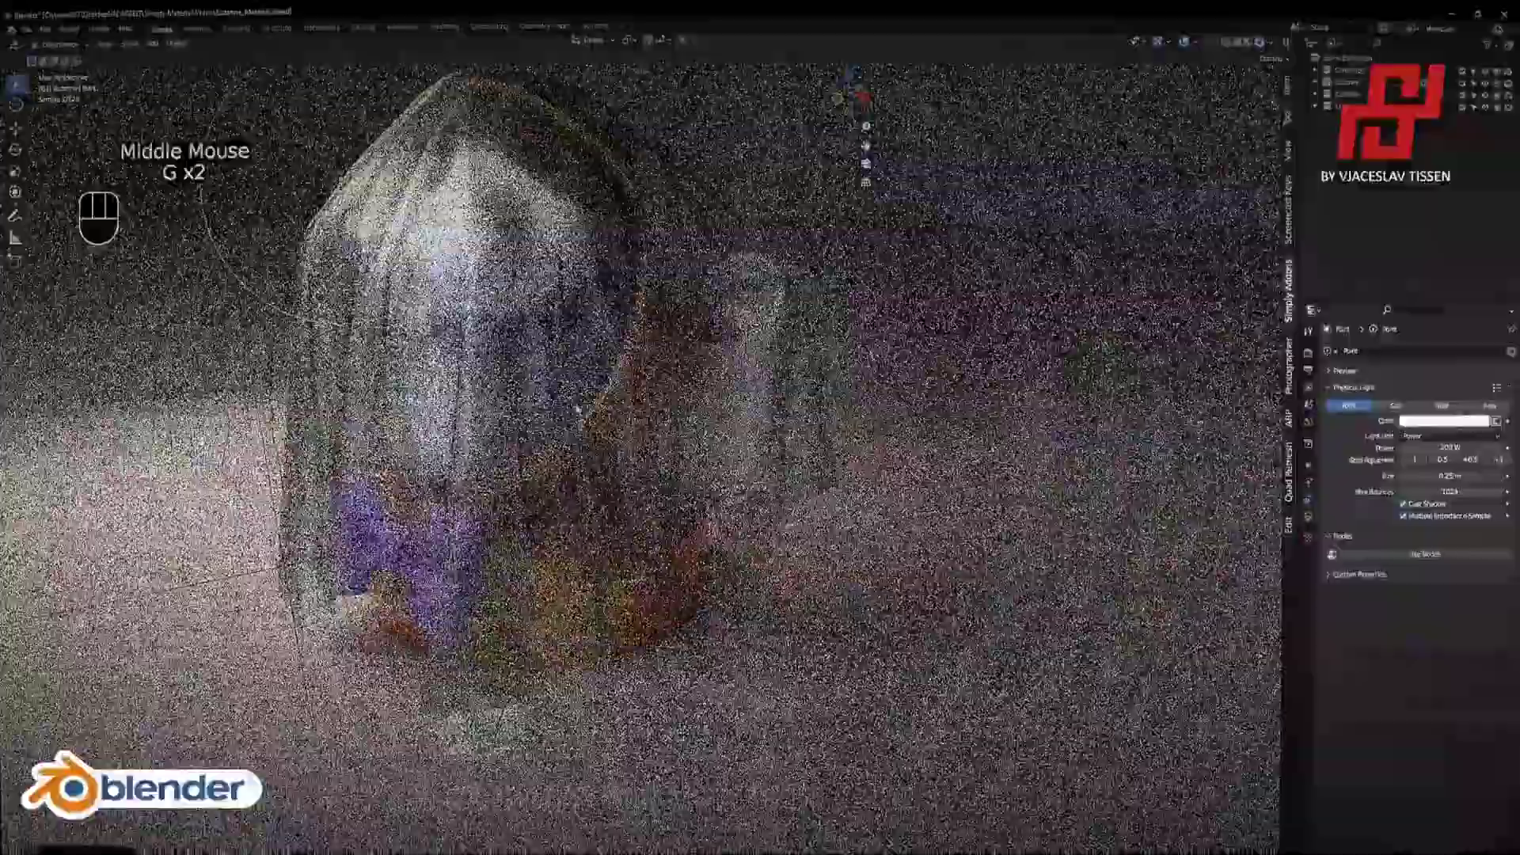
middle_click_drag(578, 412, 649, 396)
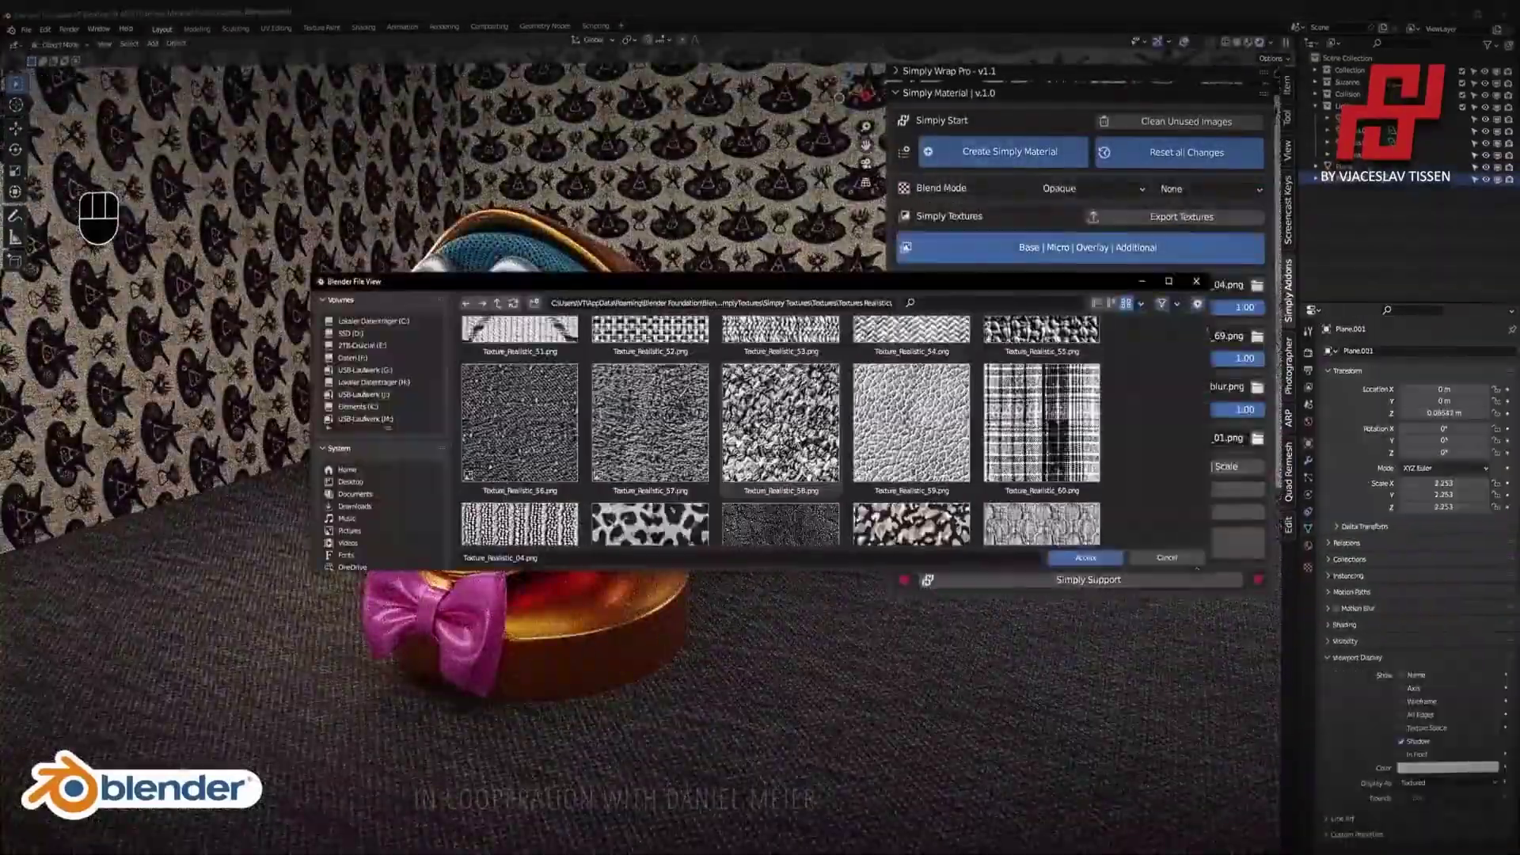
Load a new base texture image and darken the base colour of the Suzanne fabric
double_click(781, 422)
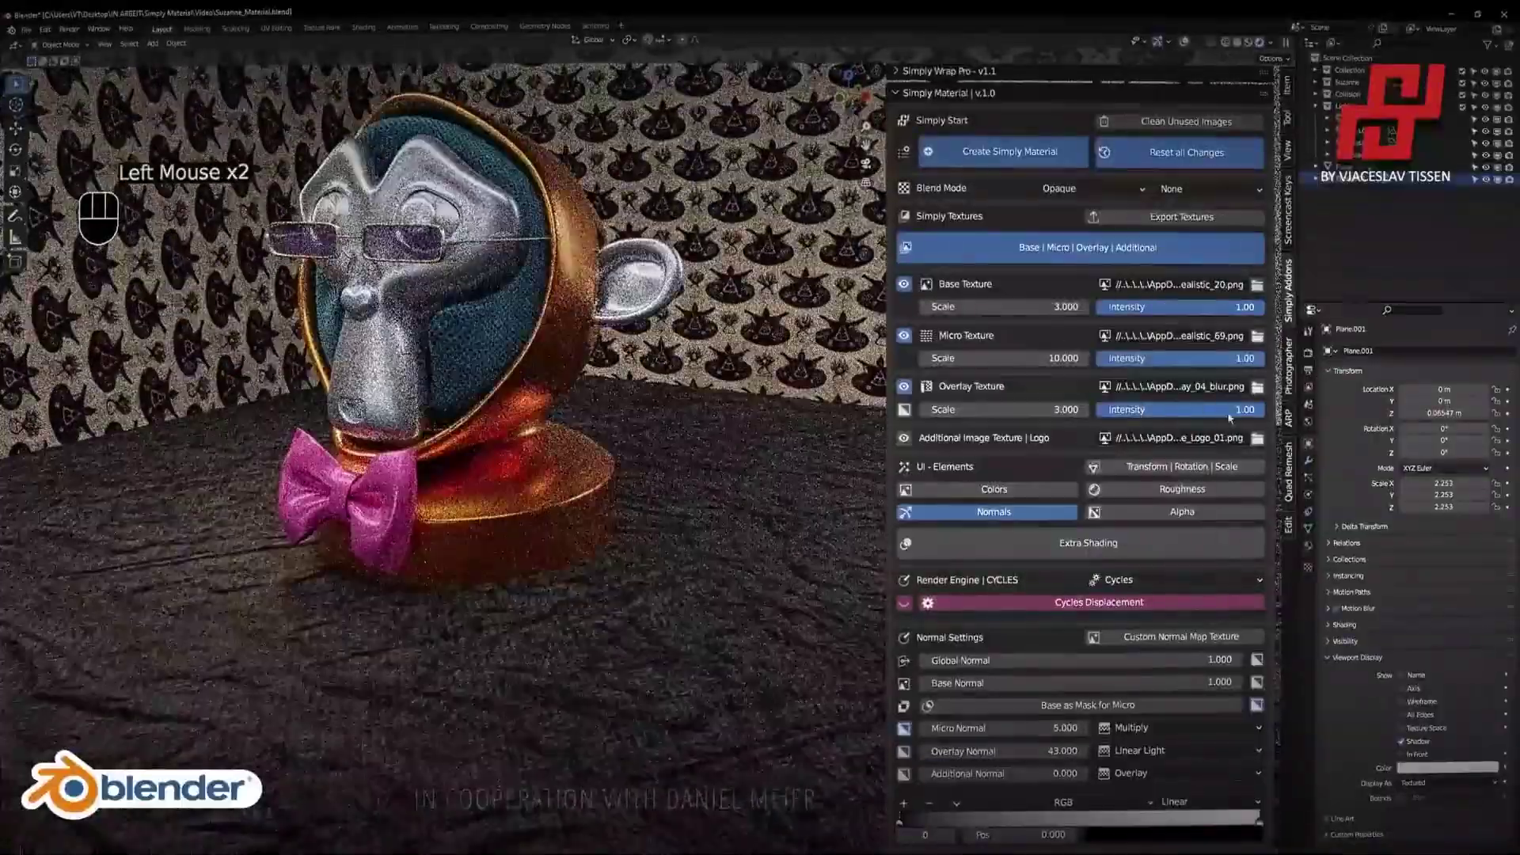
left_click(994, 490)
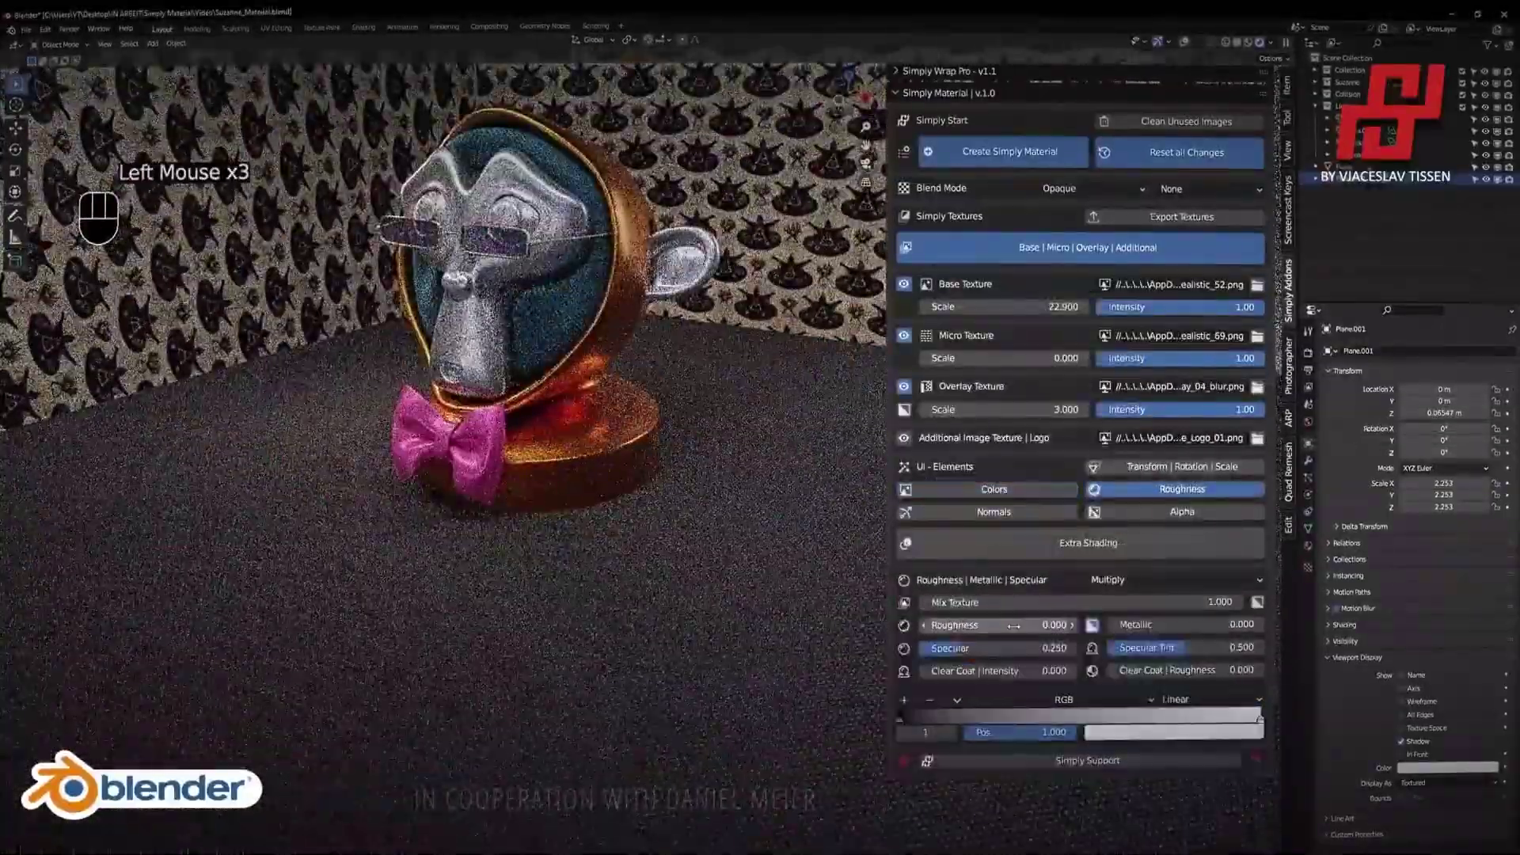
middle_click_drag(507, 443, 467, 495)
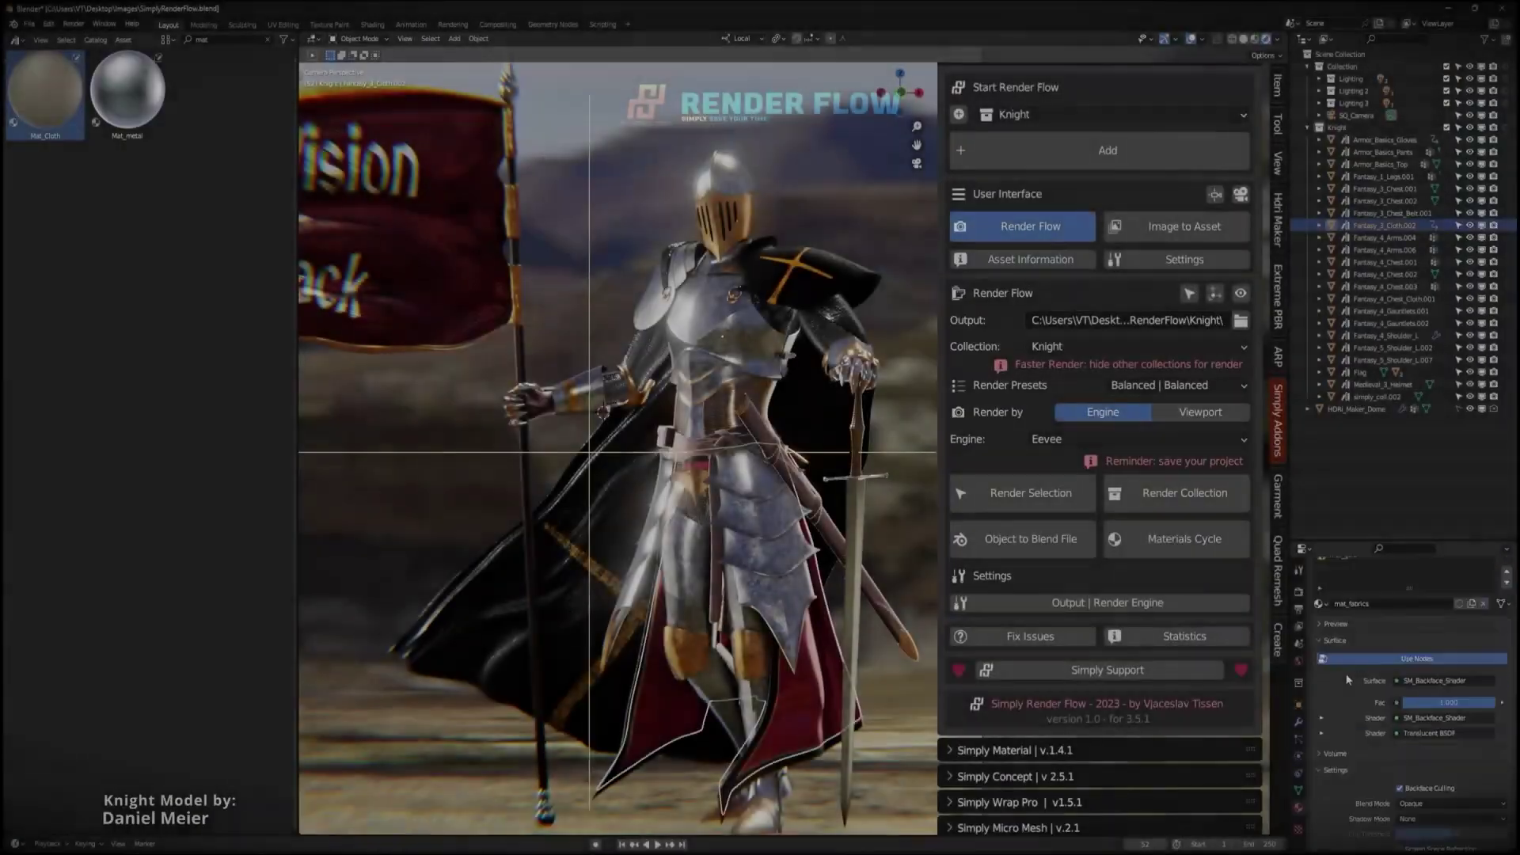
right_click(1346, 645)
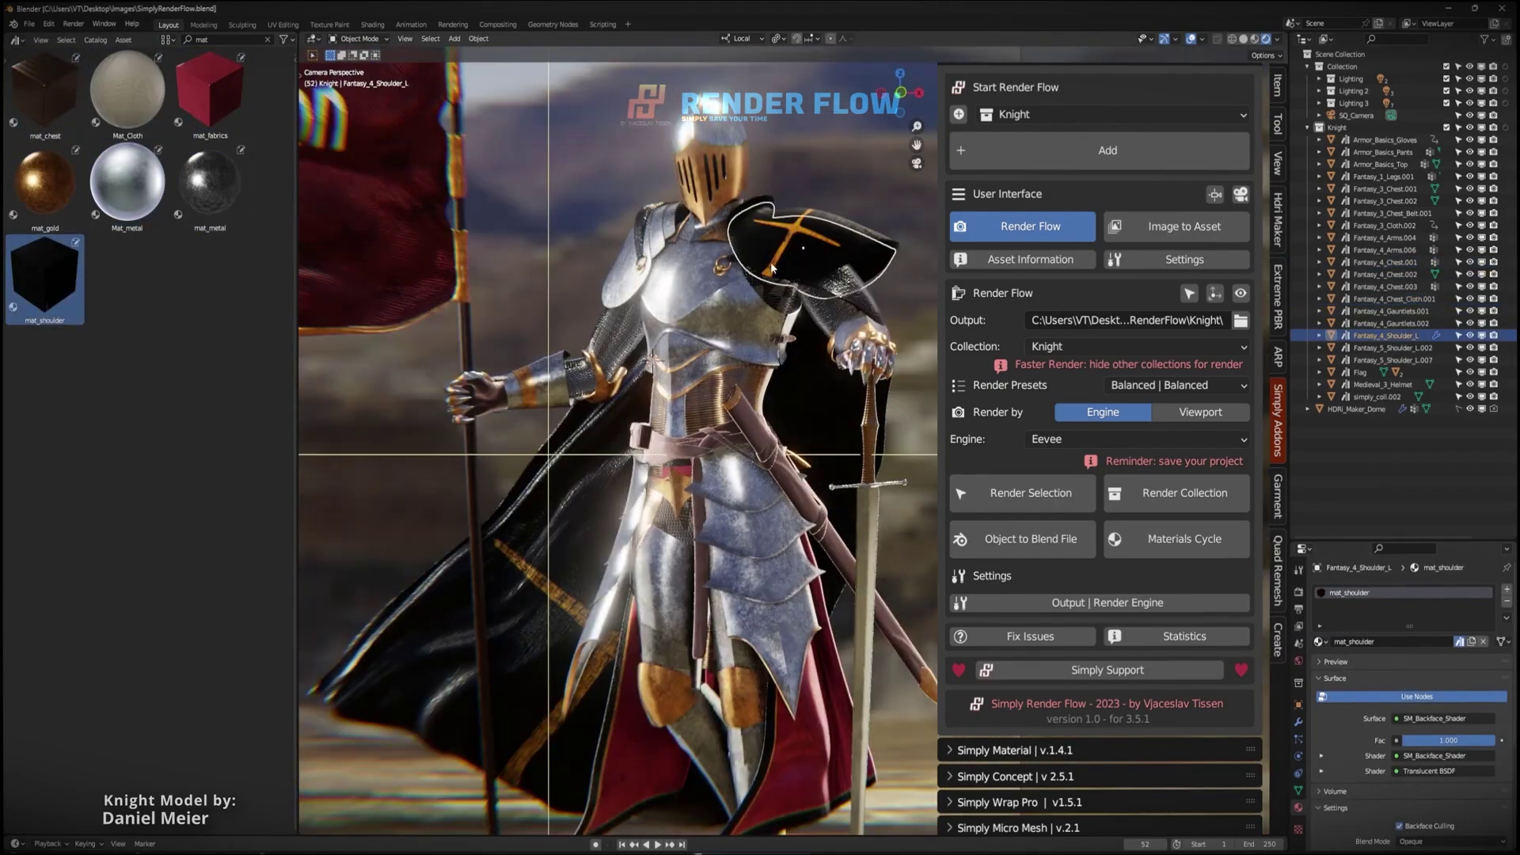
Check the output settings and Materials Cycle options, and view an existing cloth render full screen
left_click(1069, 603)
scroll(1069, 610, "down", 5)
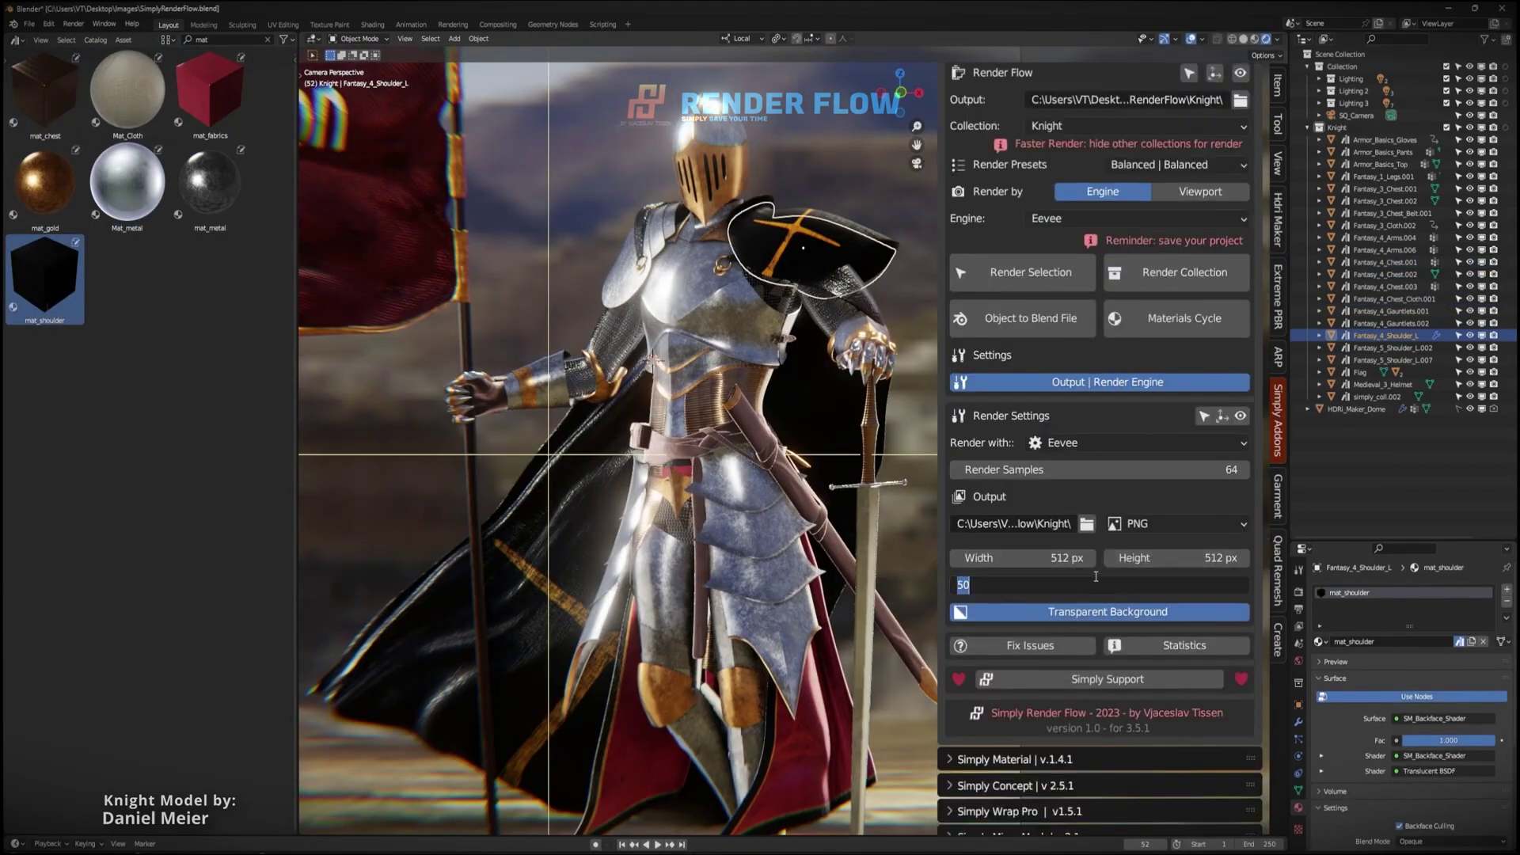
left_click(1069, 384)
left_click(1194, 333)
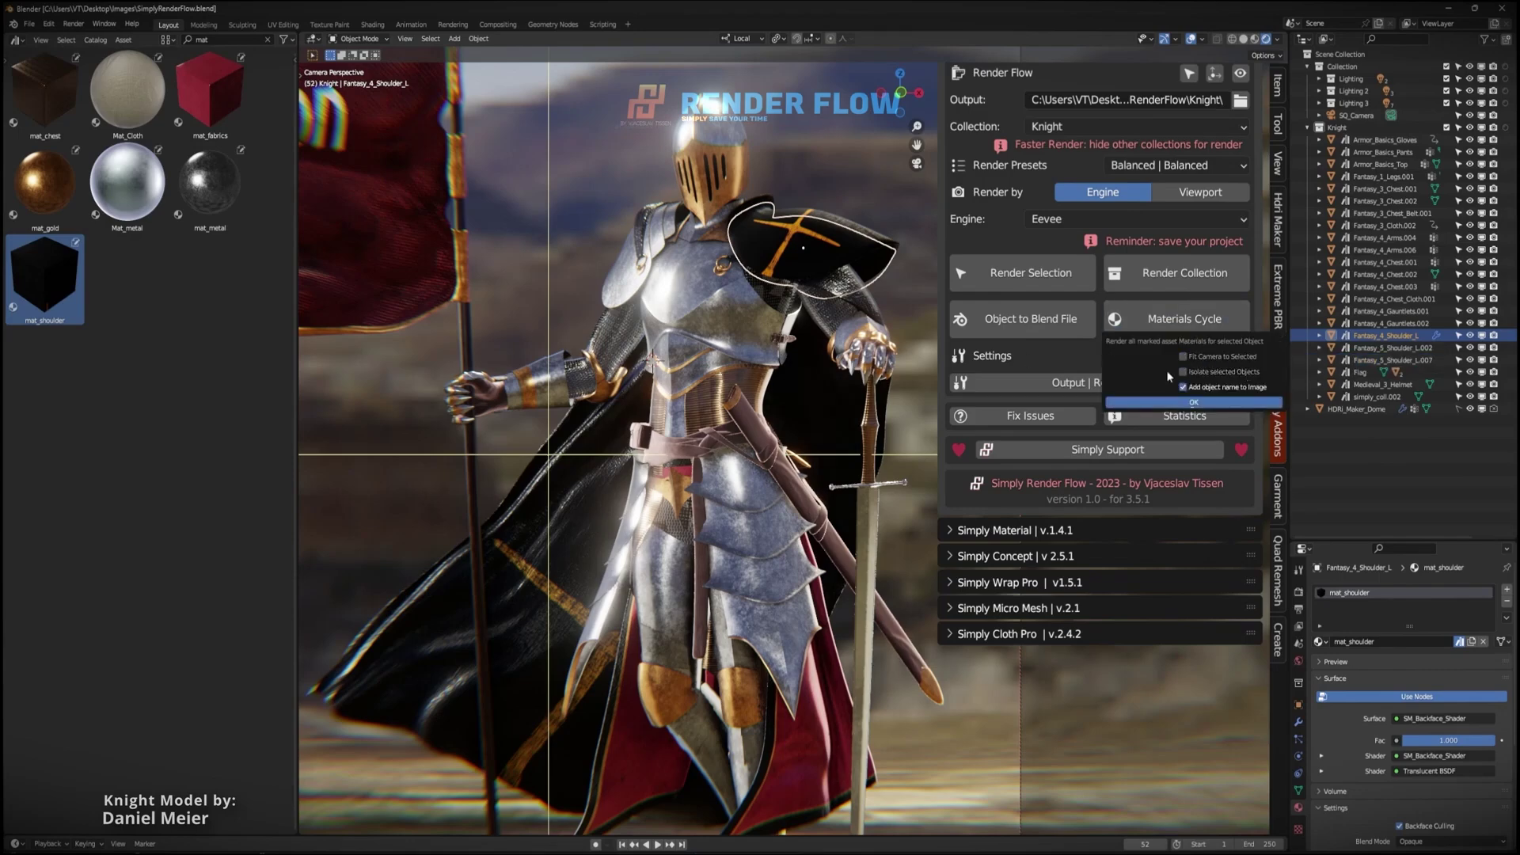
left_click(1194, 404)
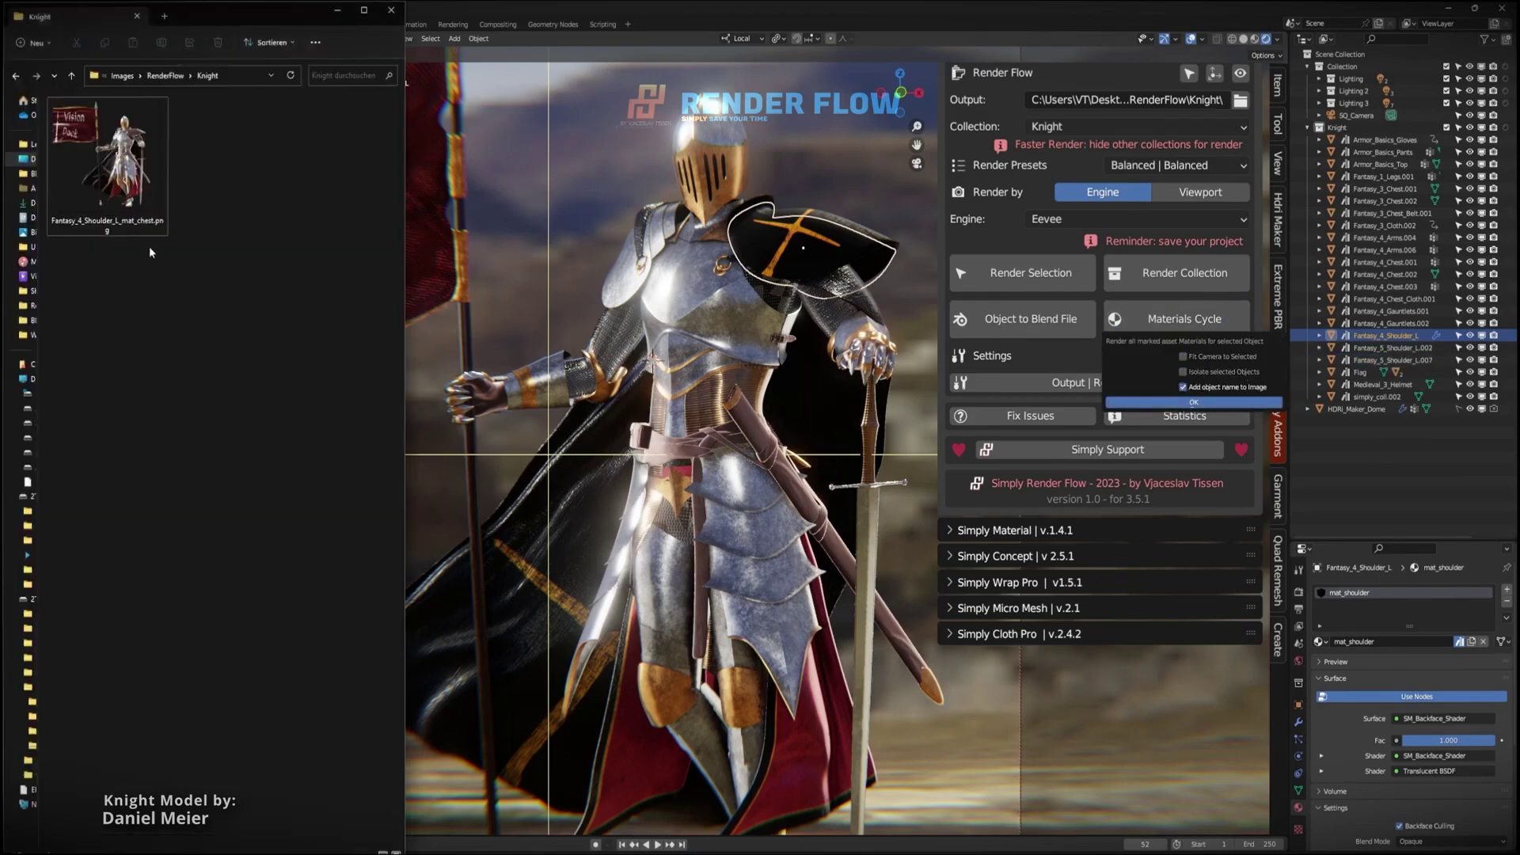
double_click(140, 195)
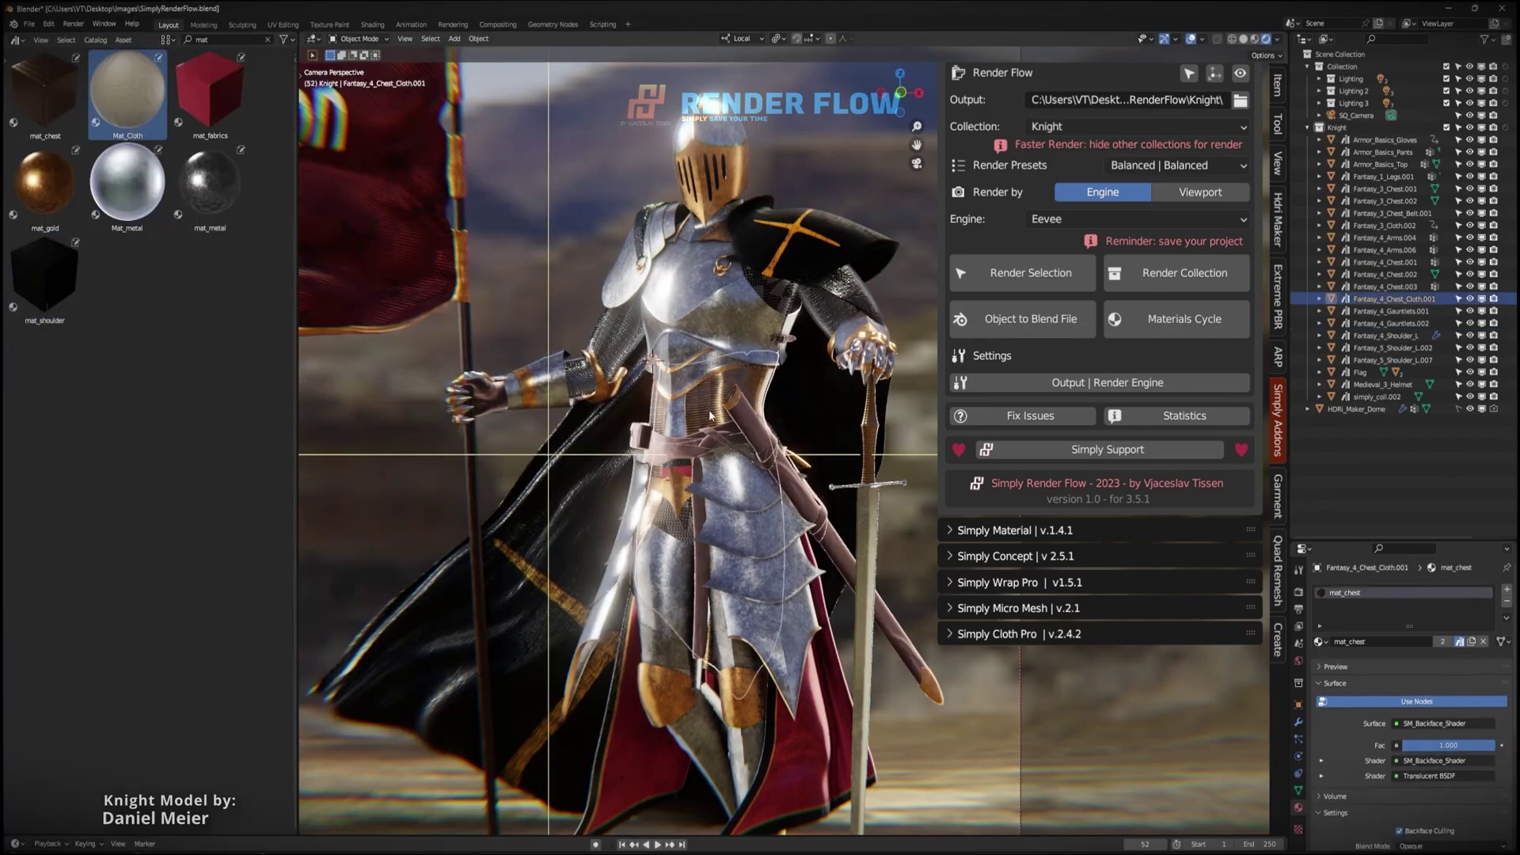
Clear mat_chest as an asset, select Fantasy_4_Shoulder_L and set output width to 2048 px
left_click(1315, 655)
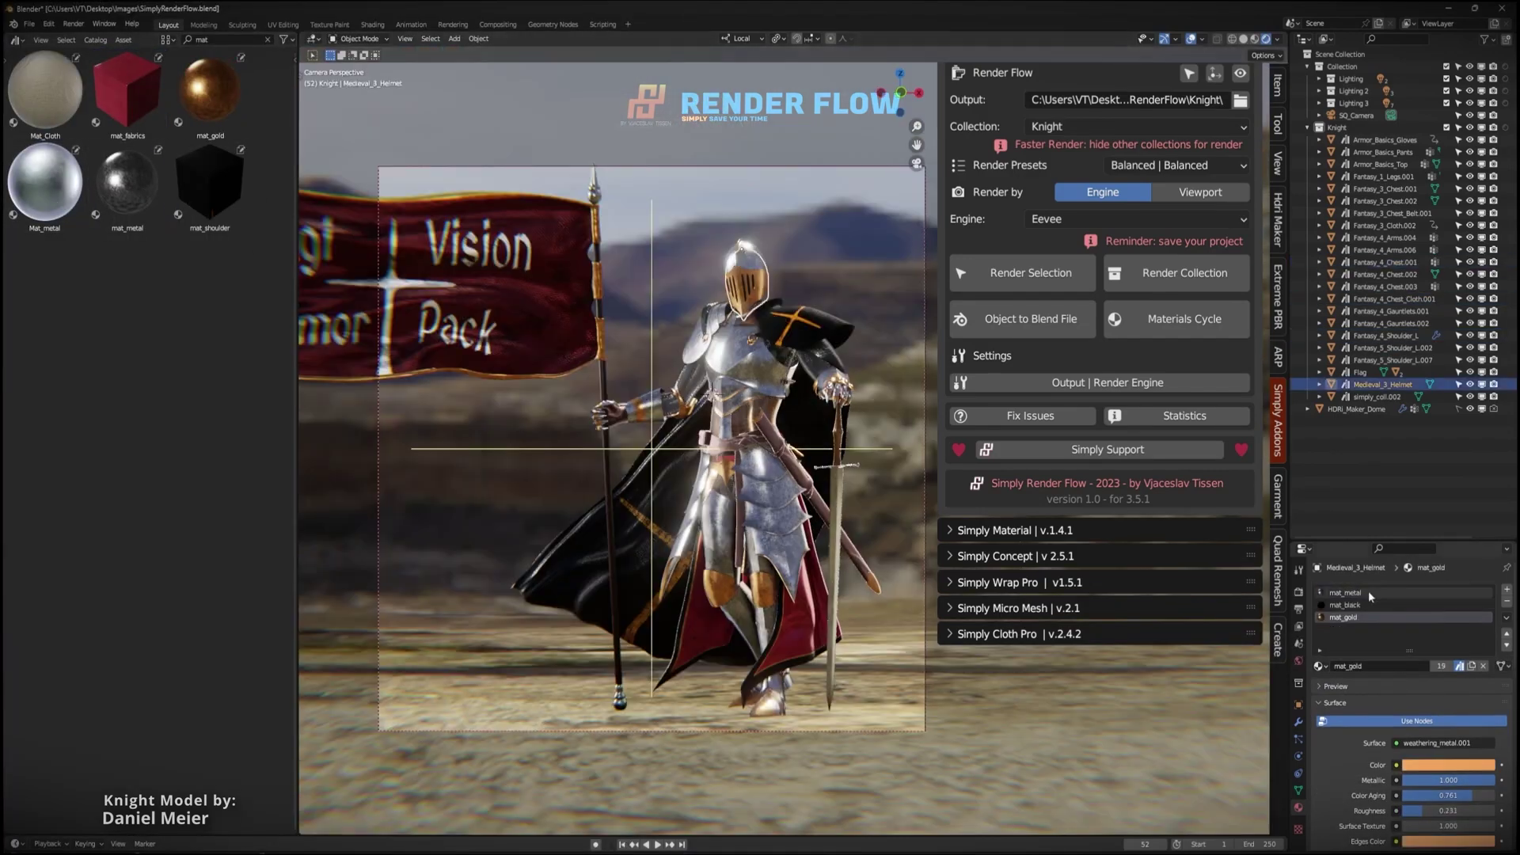
left_click(798, 325)
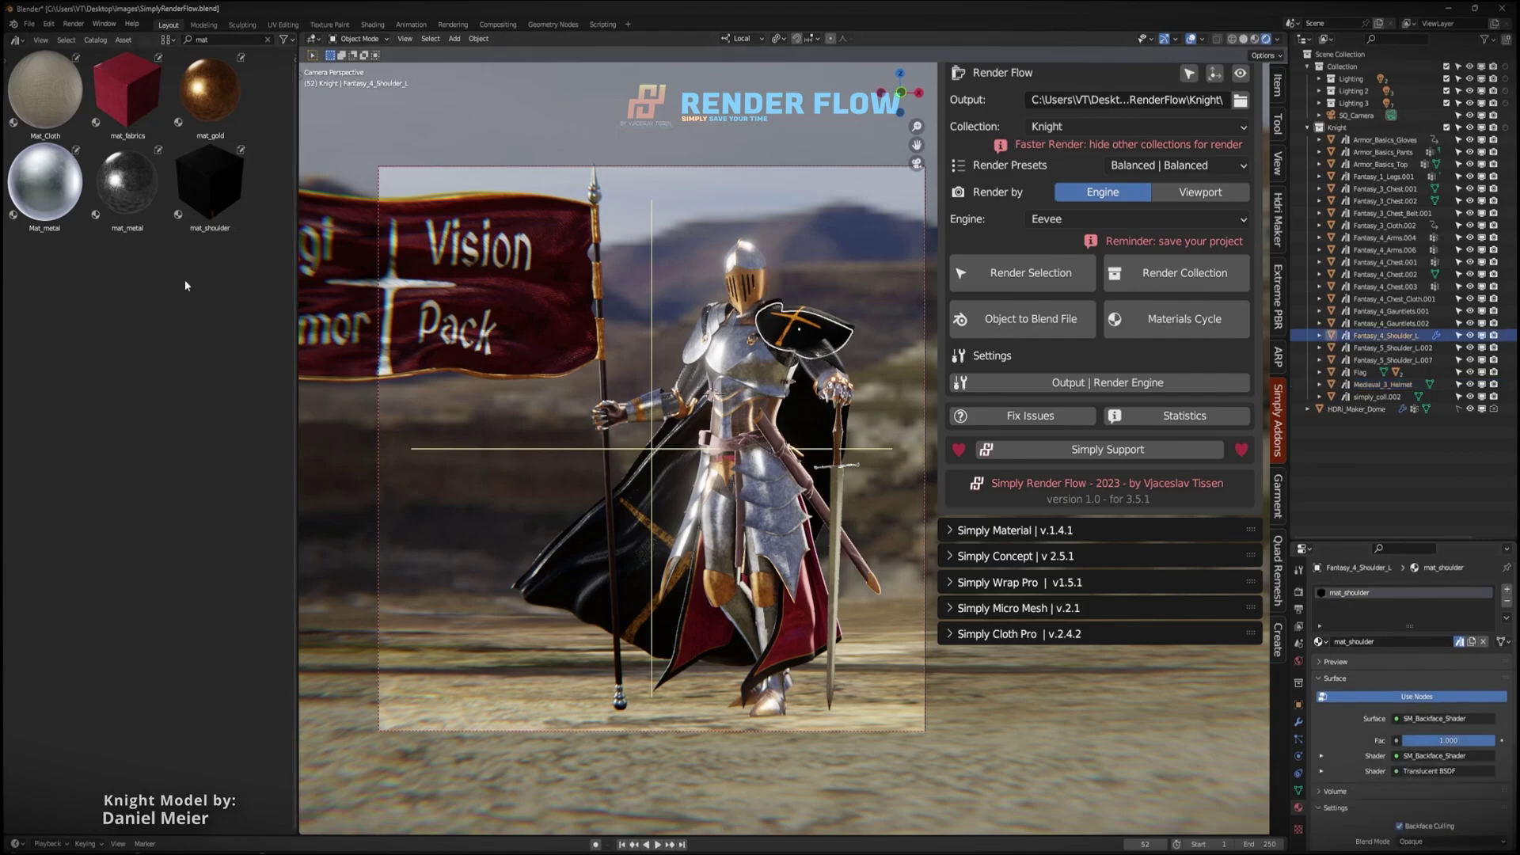
left_click(1148, 384)
type("2048")
key("Return")
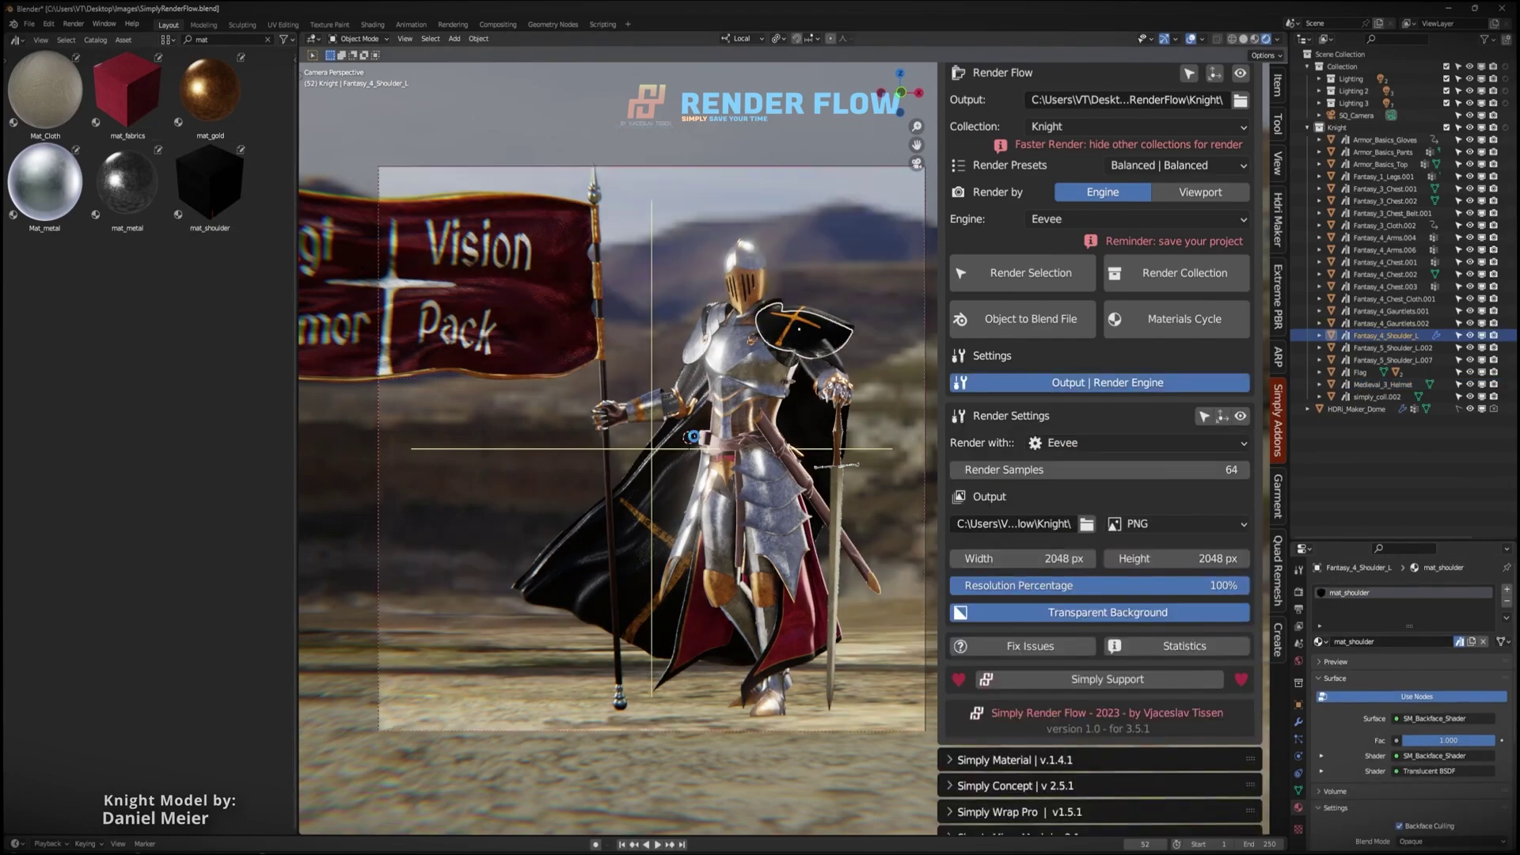
scroll(1191, 376, "up", 3)
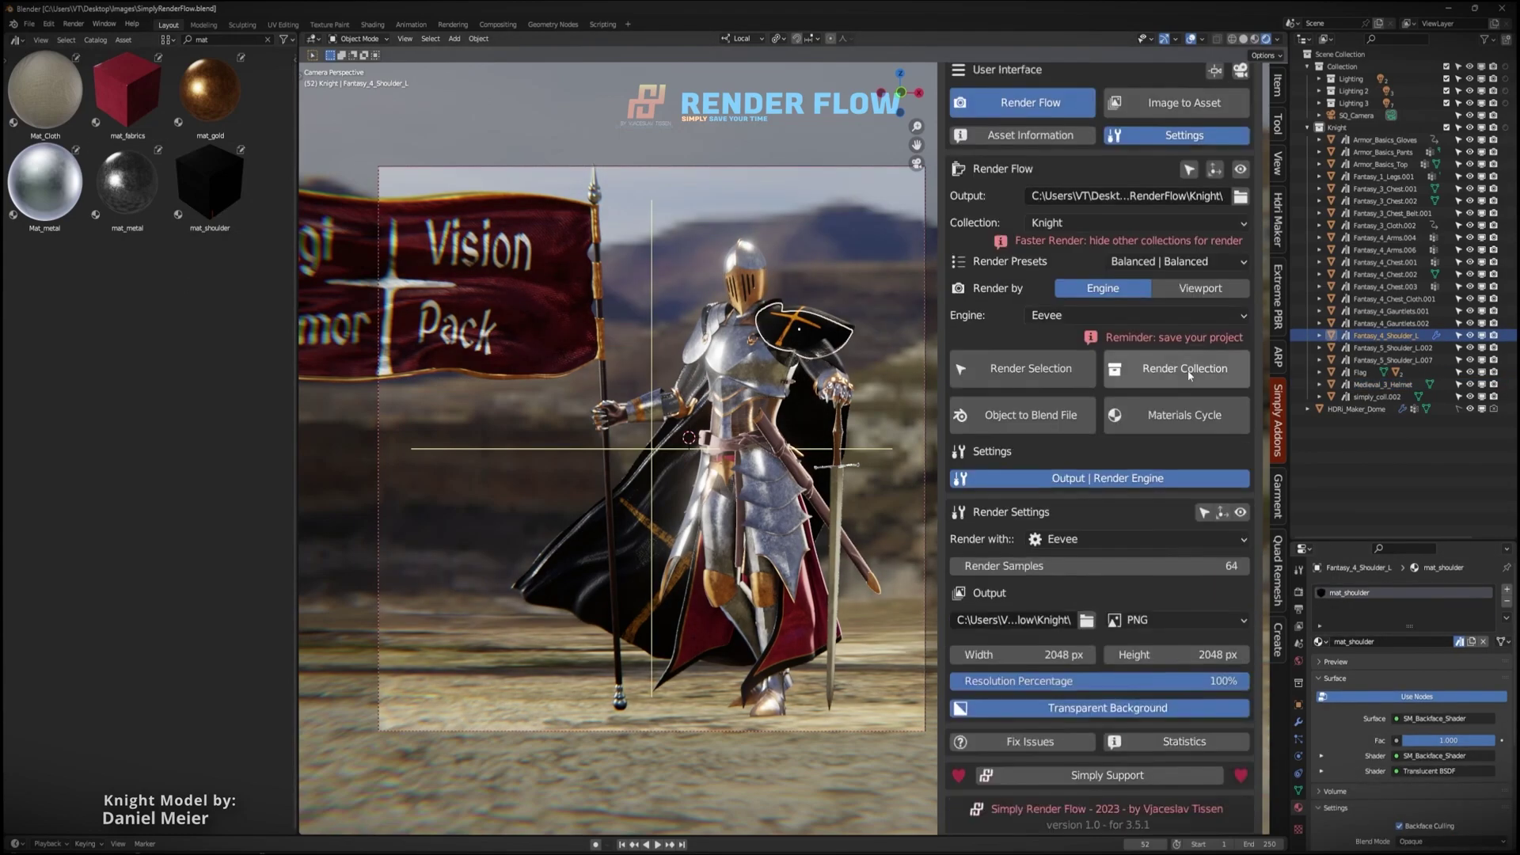
Render the shoulder in every material and preview the gold render full screen
left_click(1185, 492)
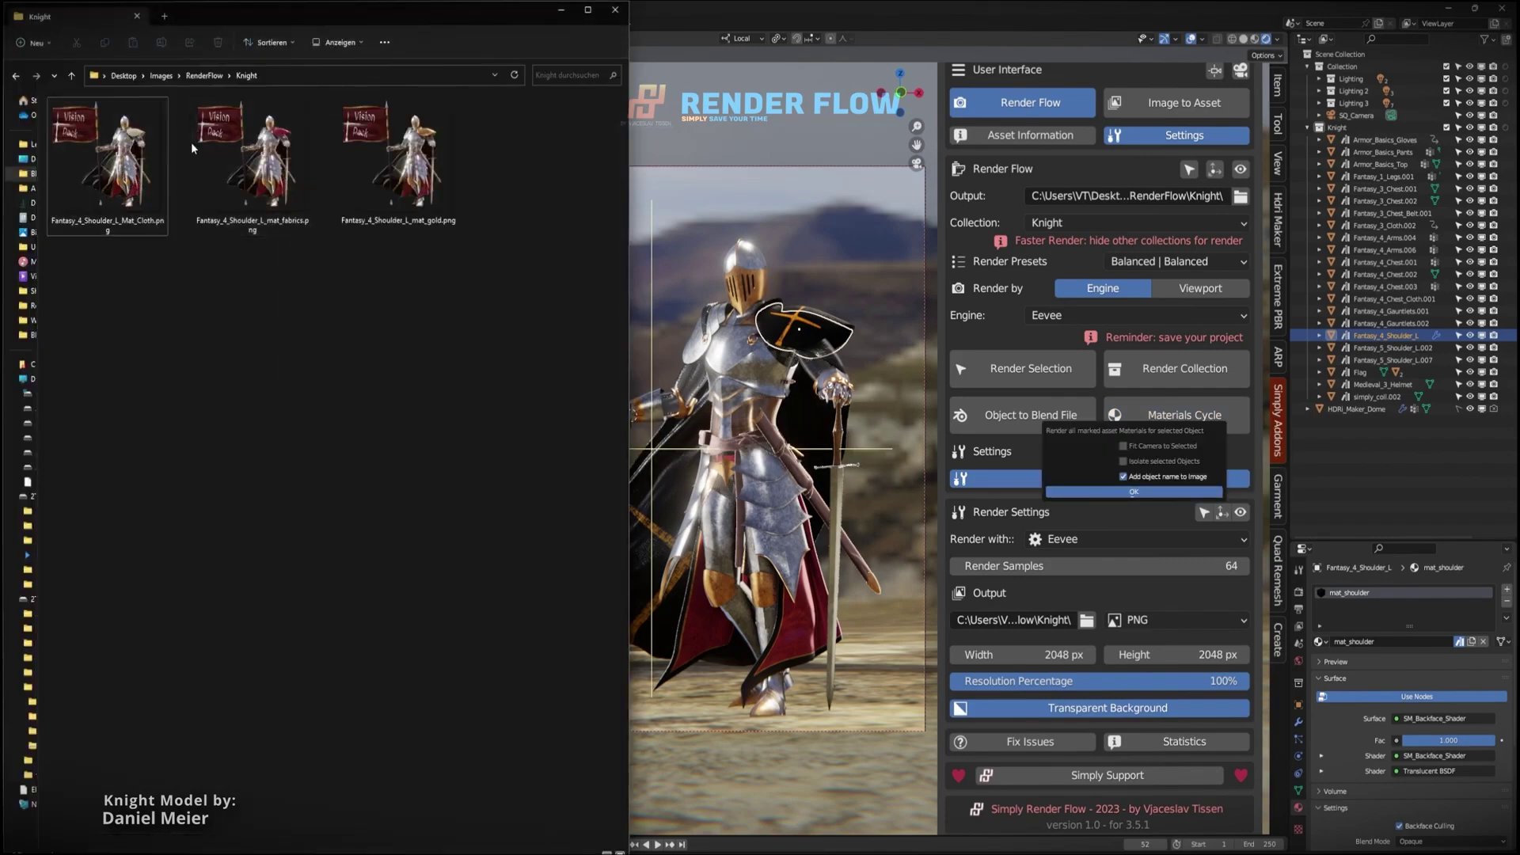
double_click(212, 181)
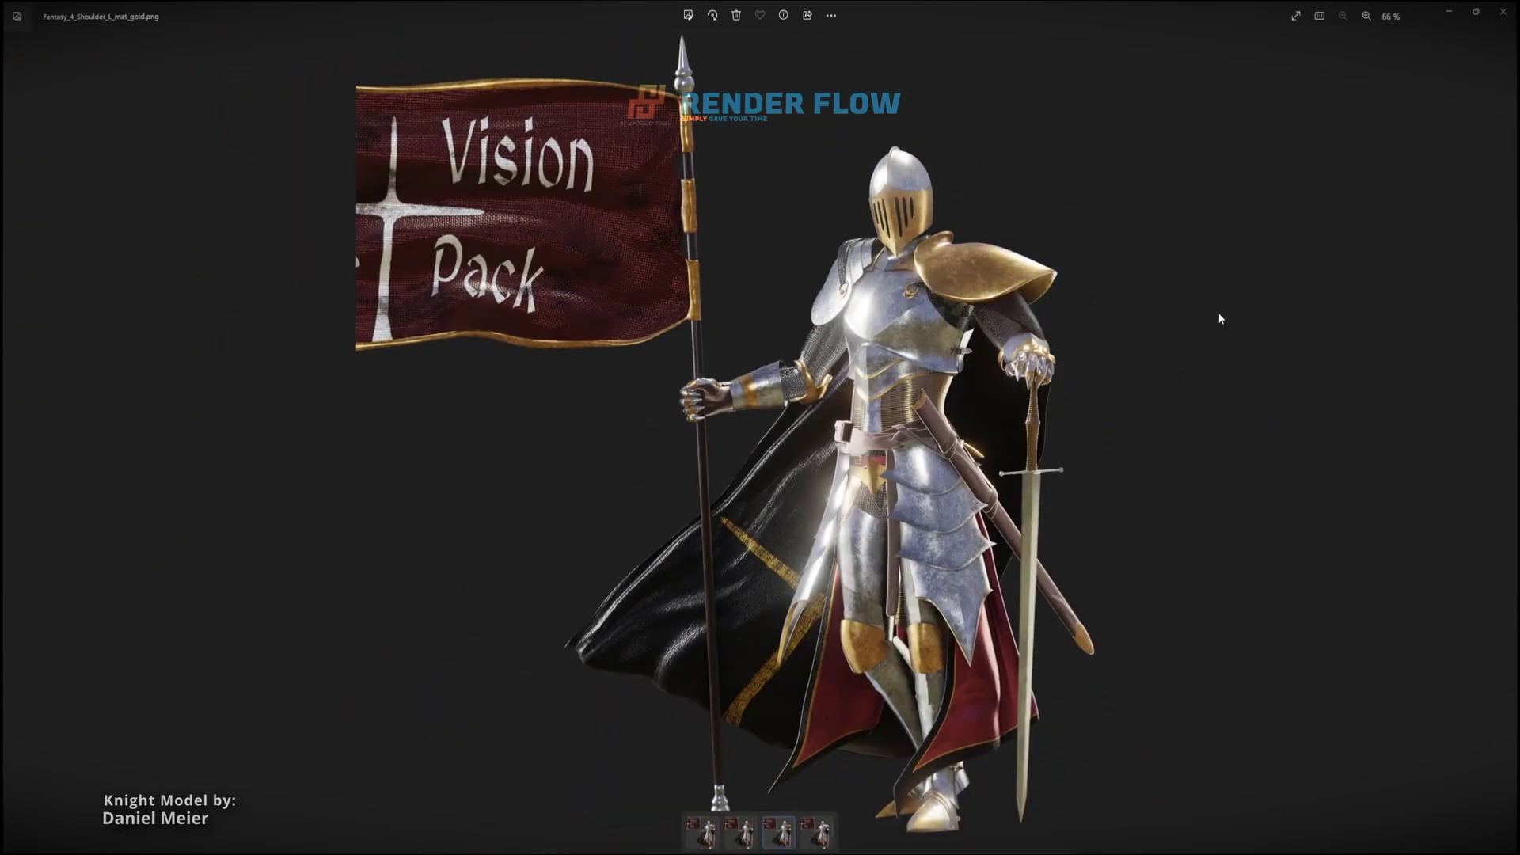
key("alt+F4")
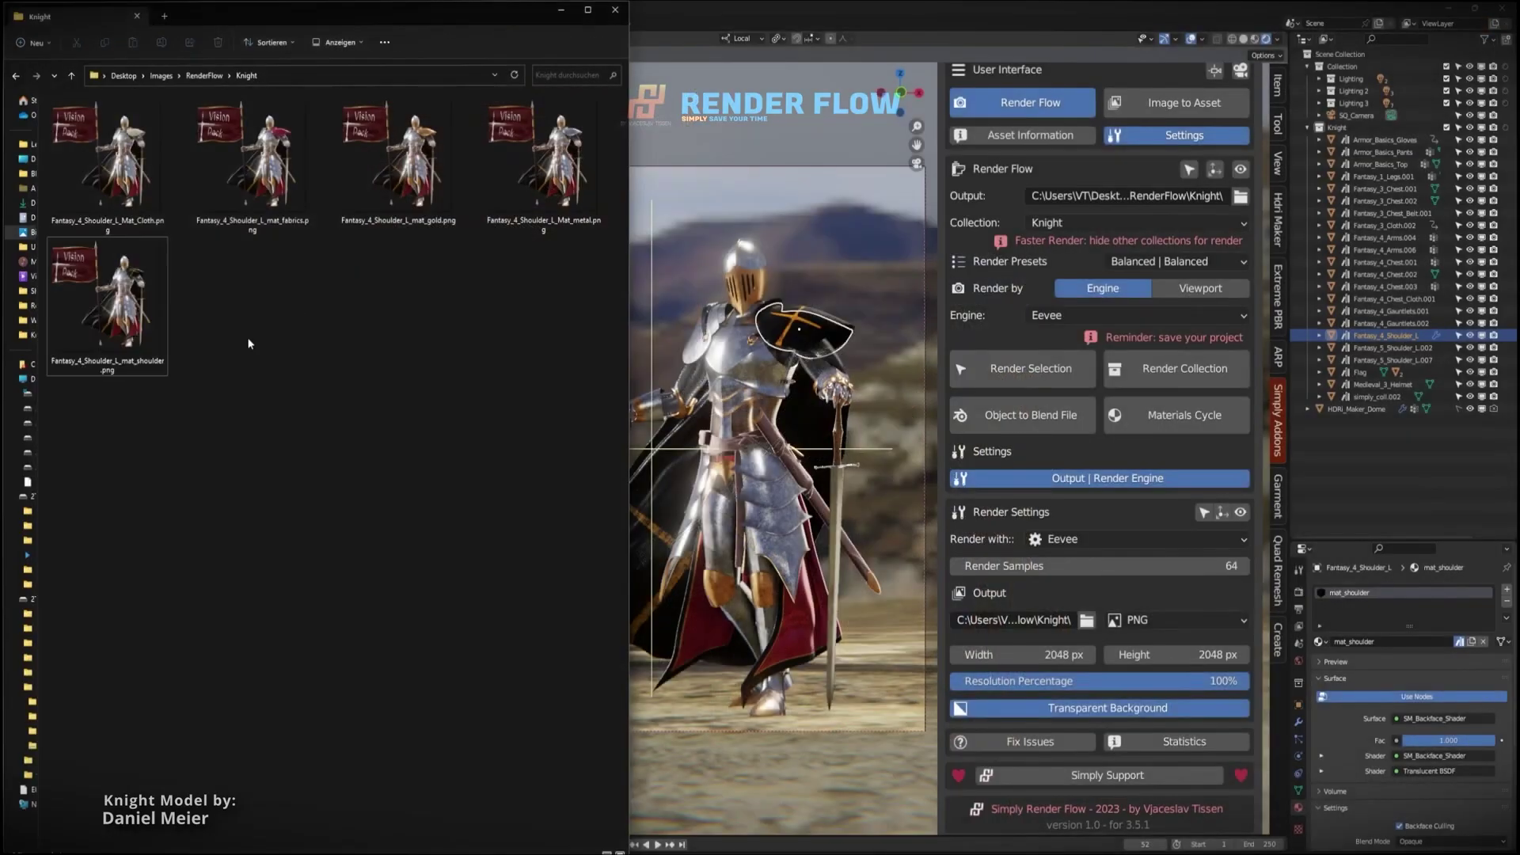
Select the cape, render it in each material and view its fabrics render full screen
left_click(633, 520)
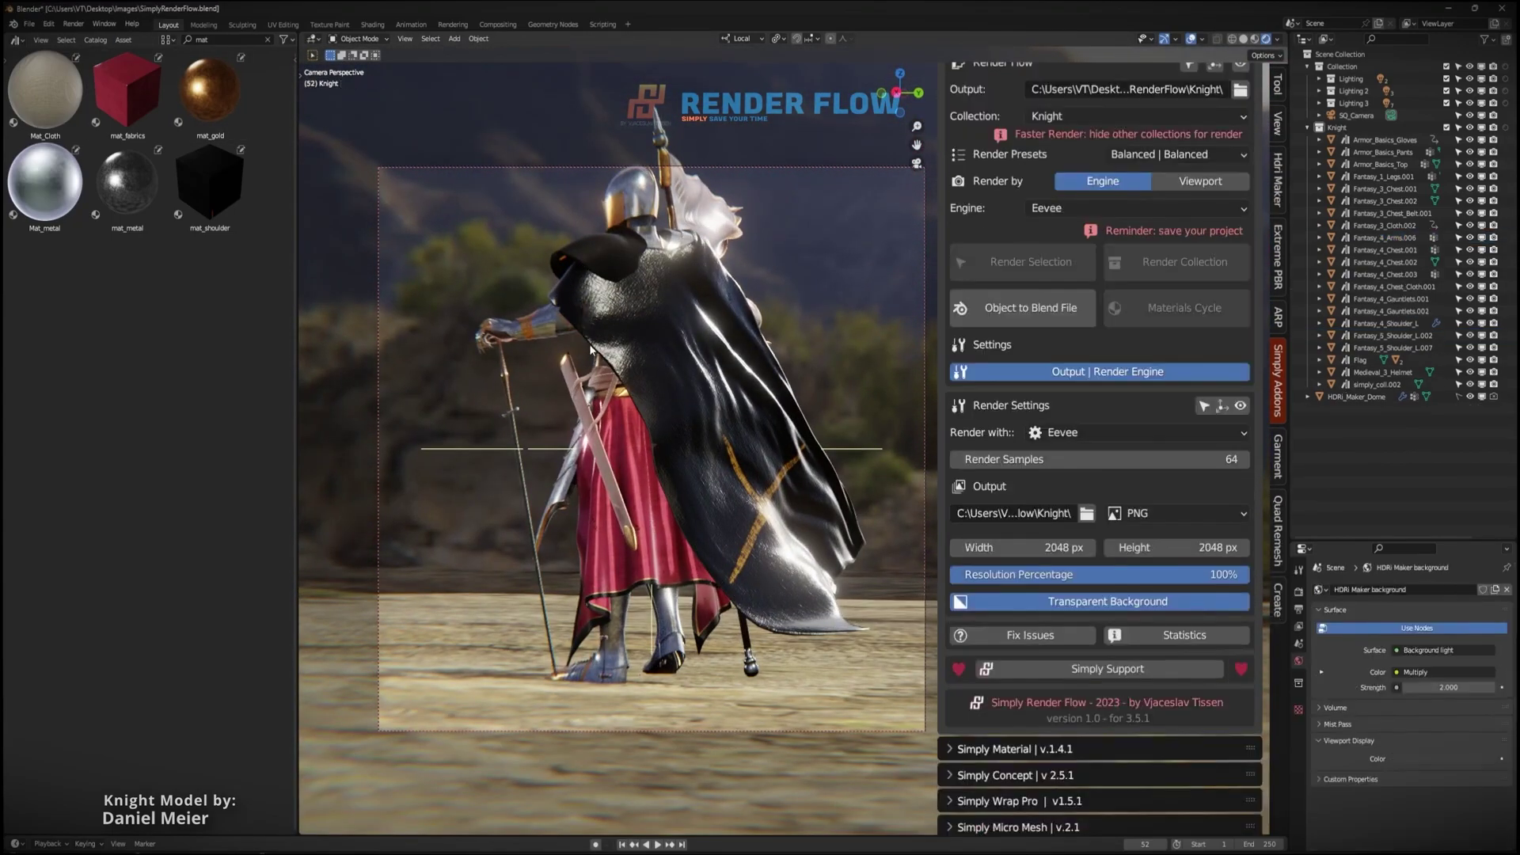
left_click(1193, 490)
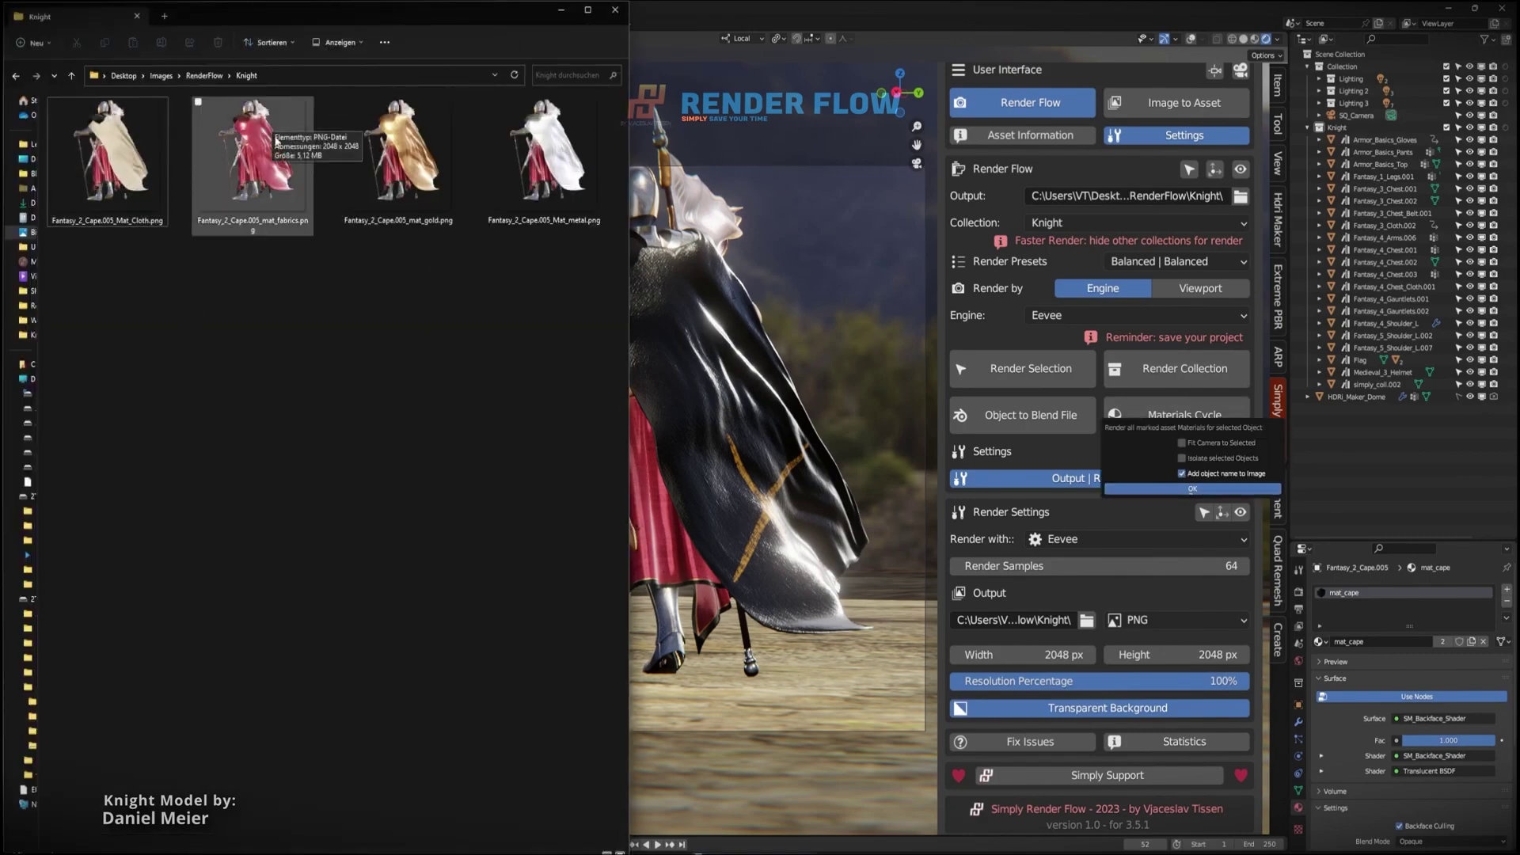
key("Return")
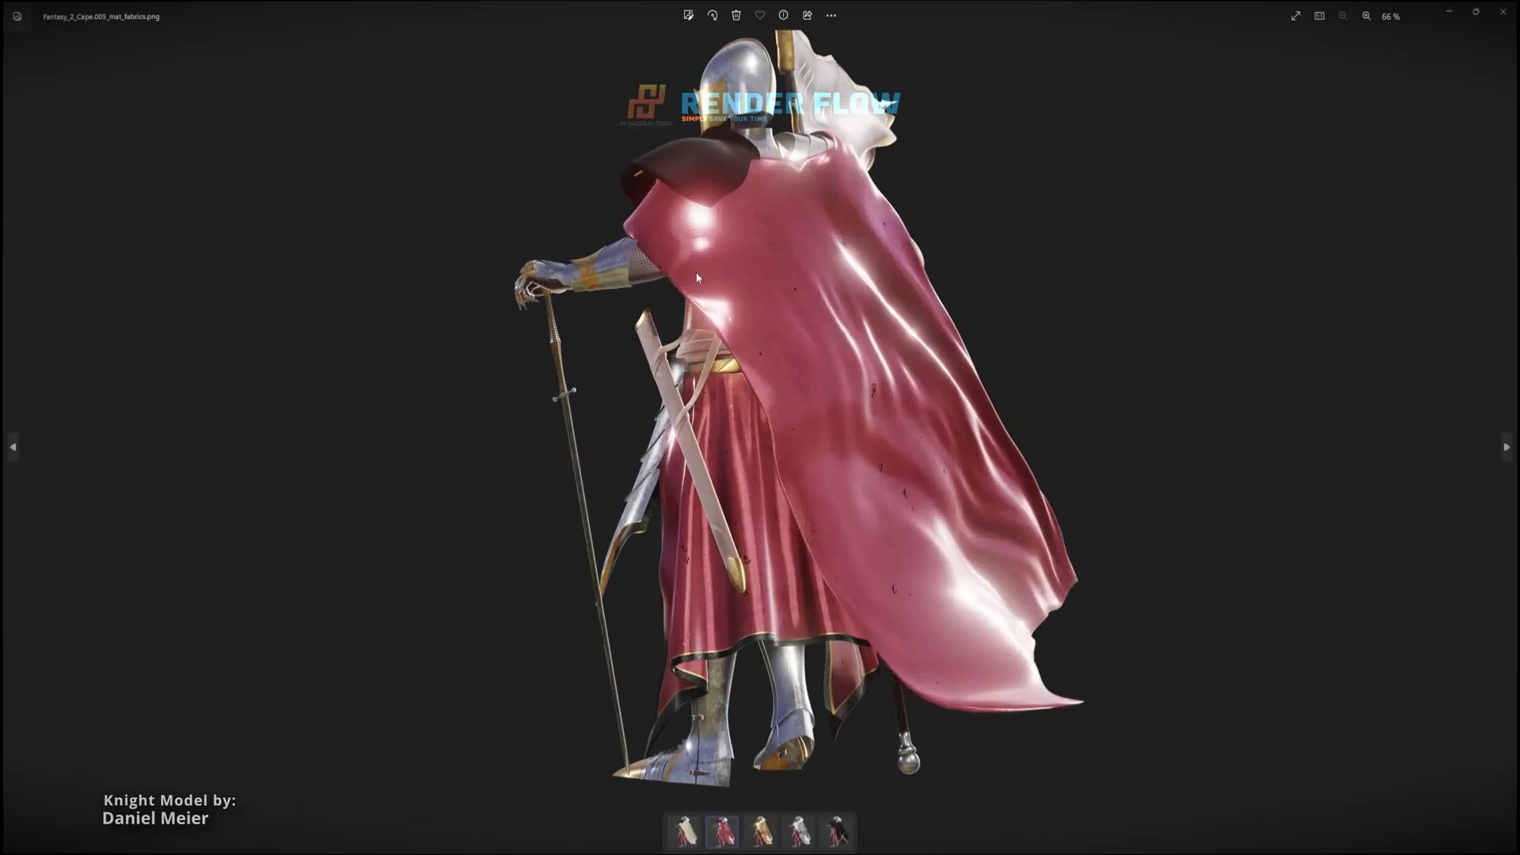